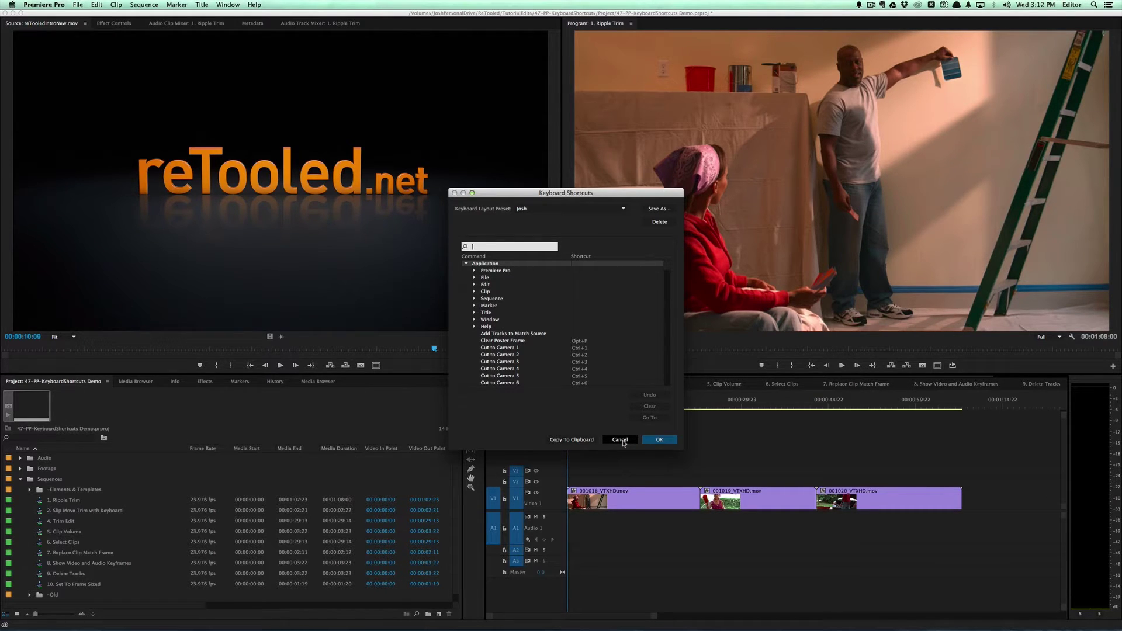
- Open the Keyboard Shortcuts settings for a look and close them without making changes
left_click(620, 440)
left_click(44, 5)
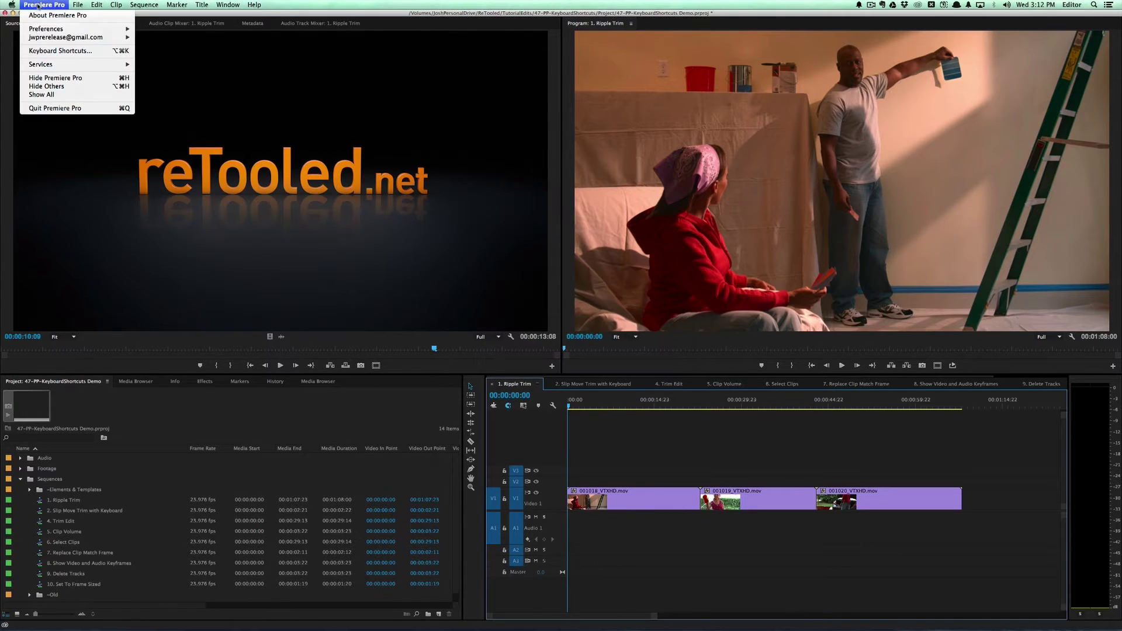
left_click(49, 52)
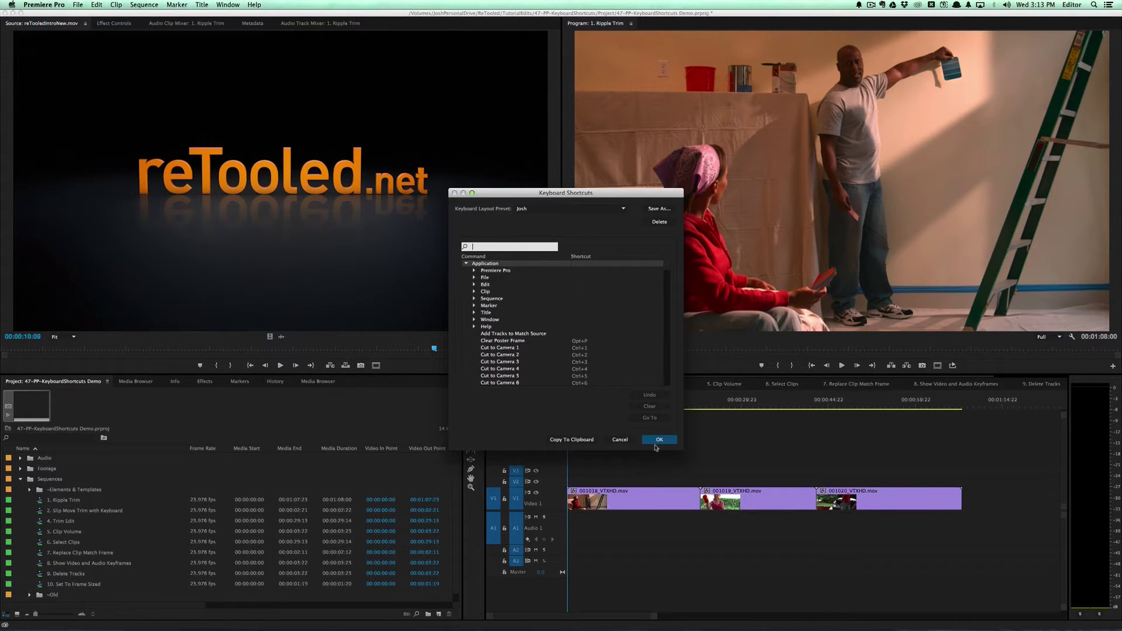
left_click(630, 442)
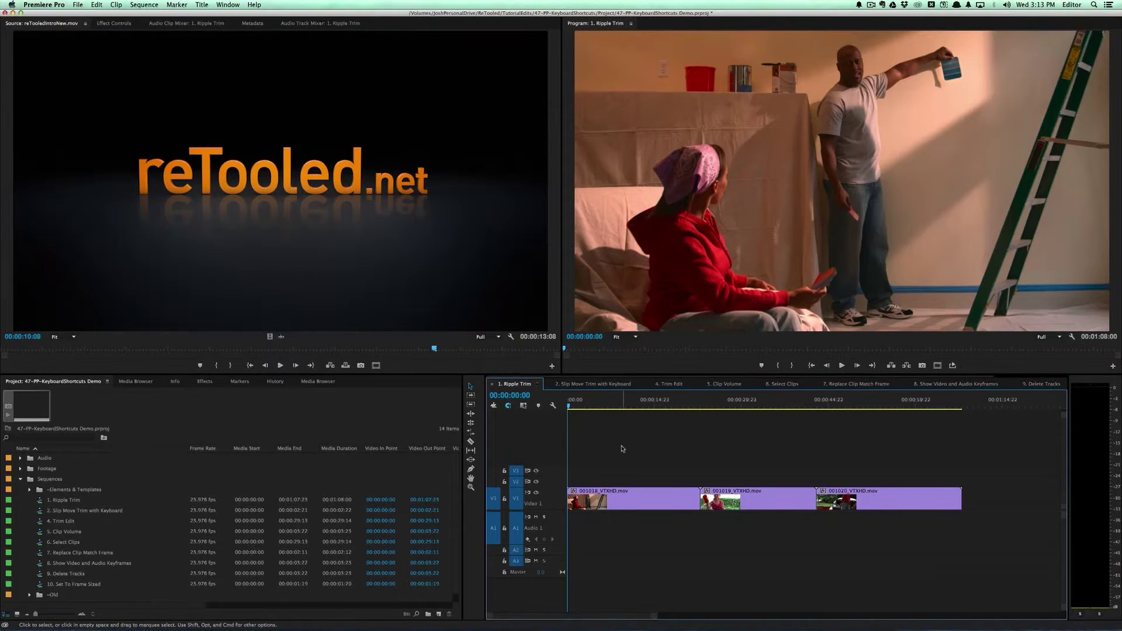
- Ripple trim the first clip, cutting its start up to 00:00:04:11 and its end from 00:00:08:05
left_click(577, 404)
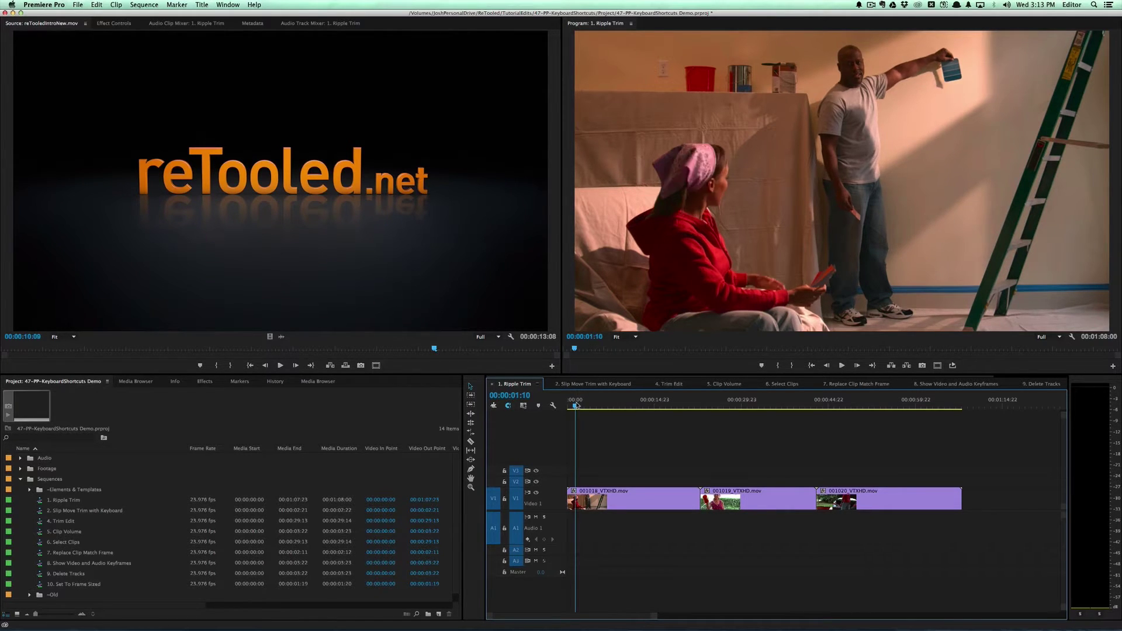
left_click_drag(577, 405, 594, 408)
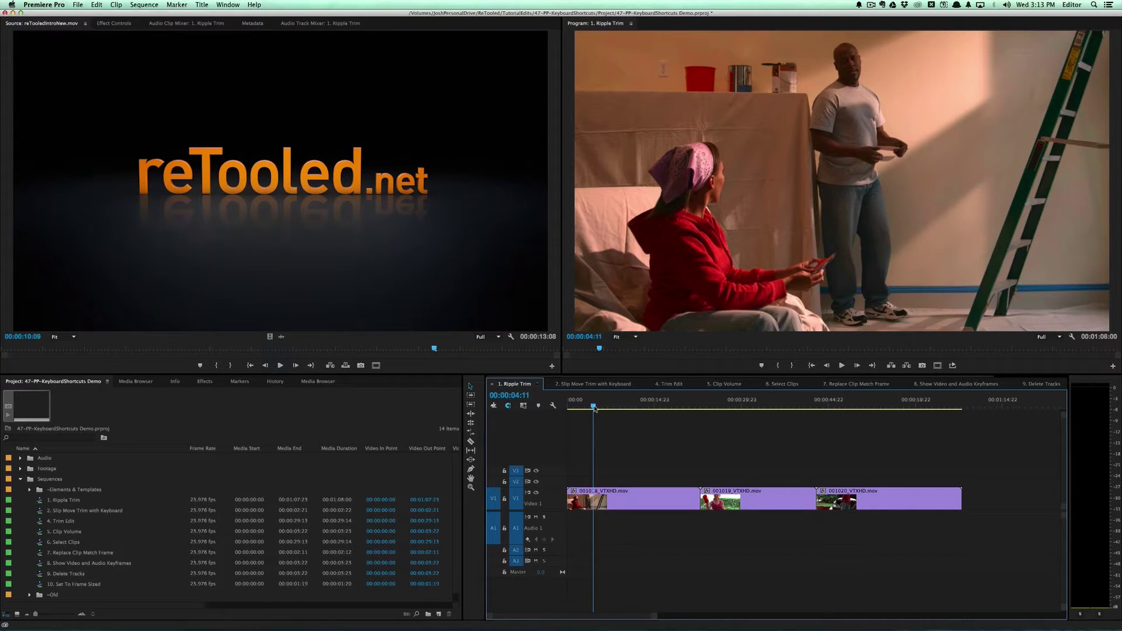
key("q")
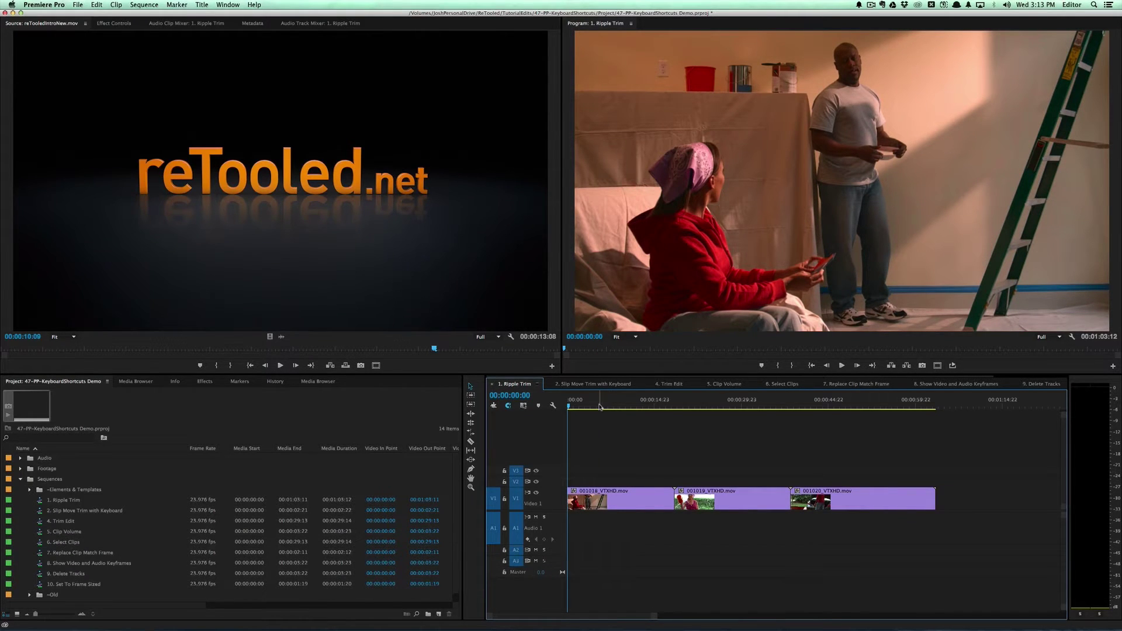
left_click(600, 406)
left_click_drag(601, 406, 617, 413)
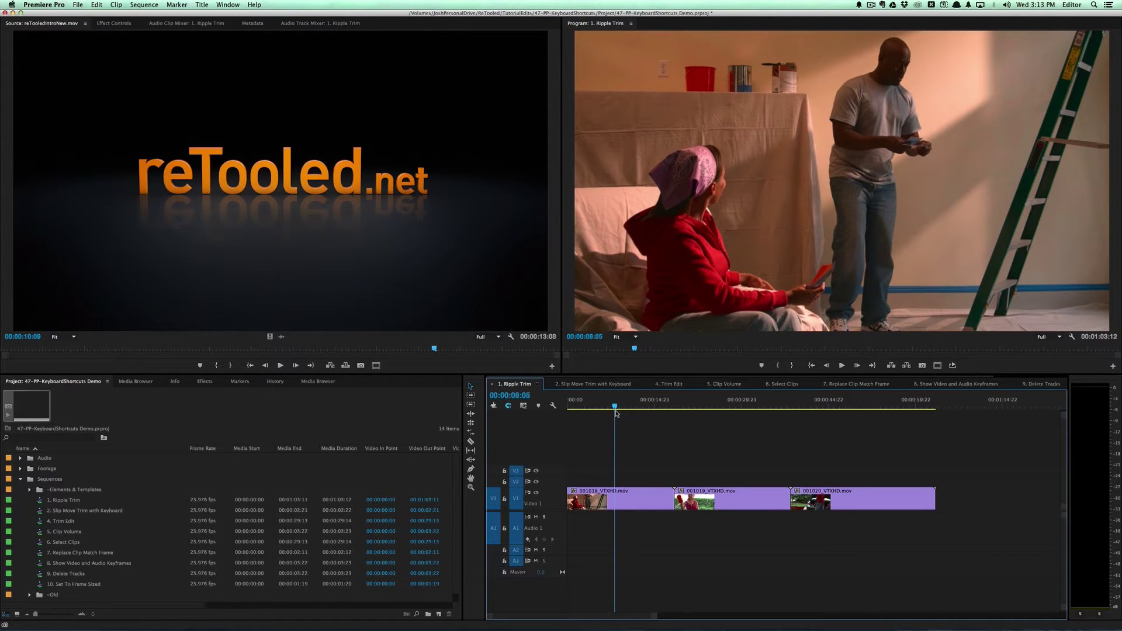
key("w")
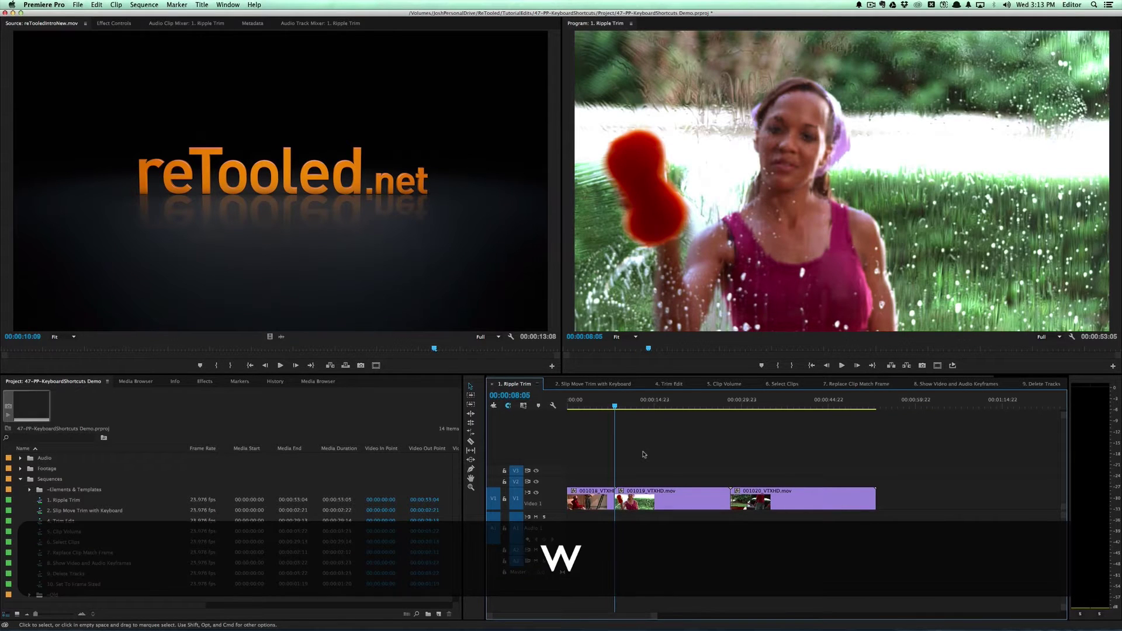
- Ripple trim the second clip, cutting its start up to 00:00:14:06 and its end from a point shortly after the new start
left_click(650, 408)
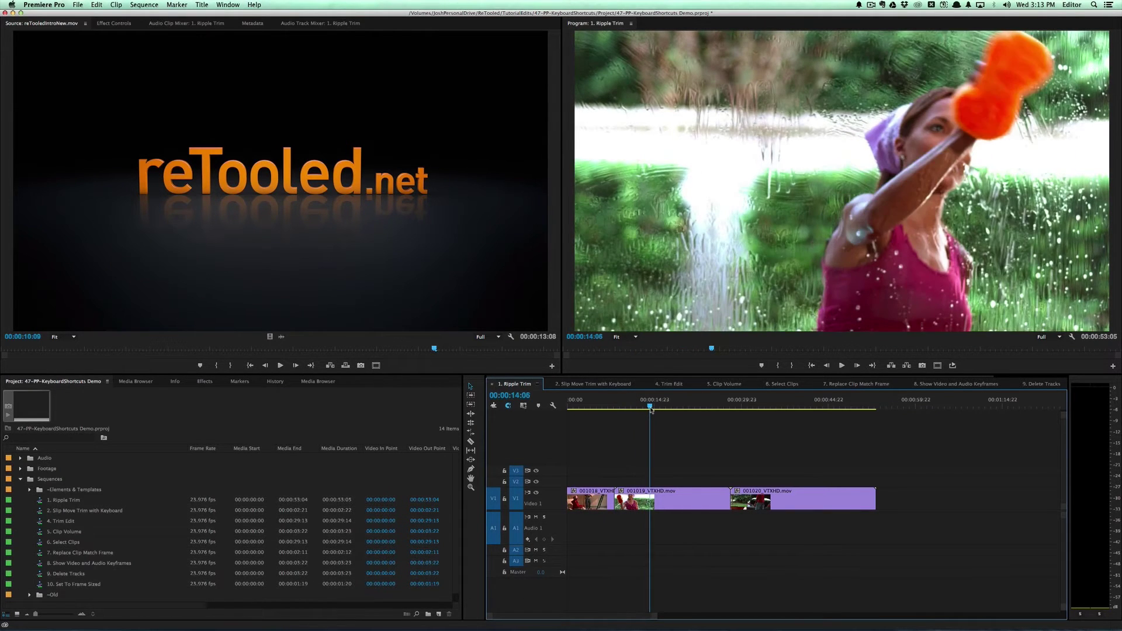
key("q")
left_click_drag(650, 408, 702, 403)
key("w")
- Ripple trim the third clip, cutting its start up to 00:00:22:23 and its end from 00:00:25:09
left_click(672, 405)
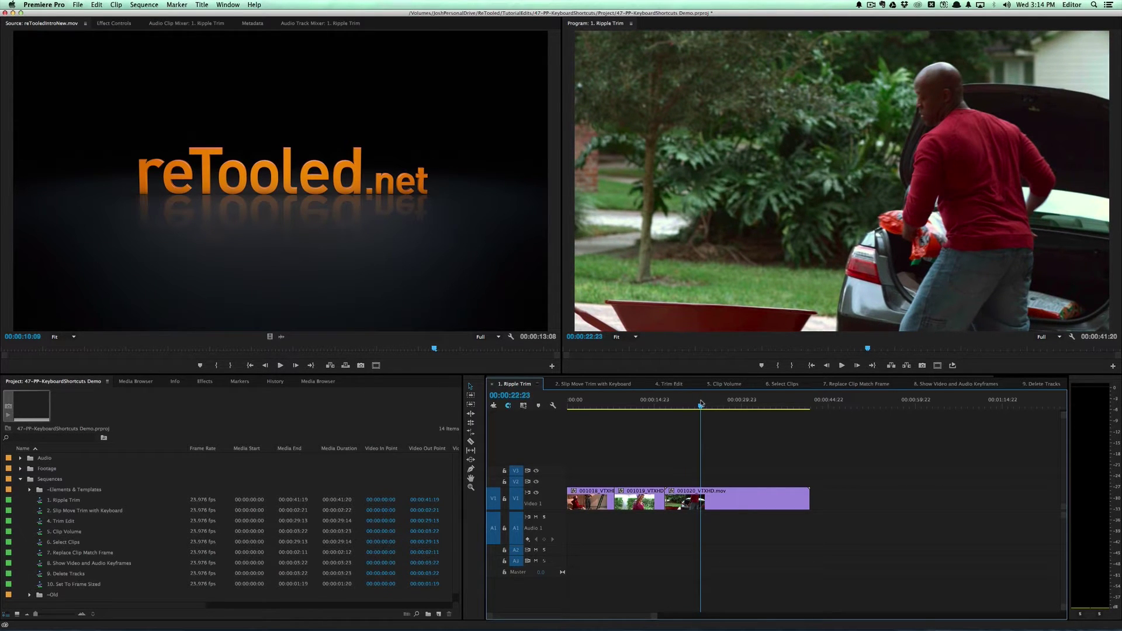
key("q")
left_click_drag(730, 404, 716, 407)
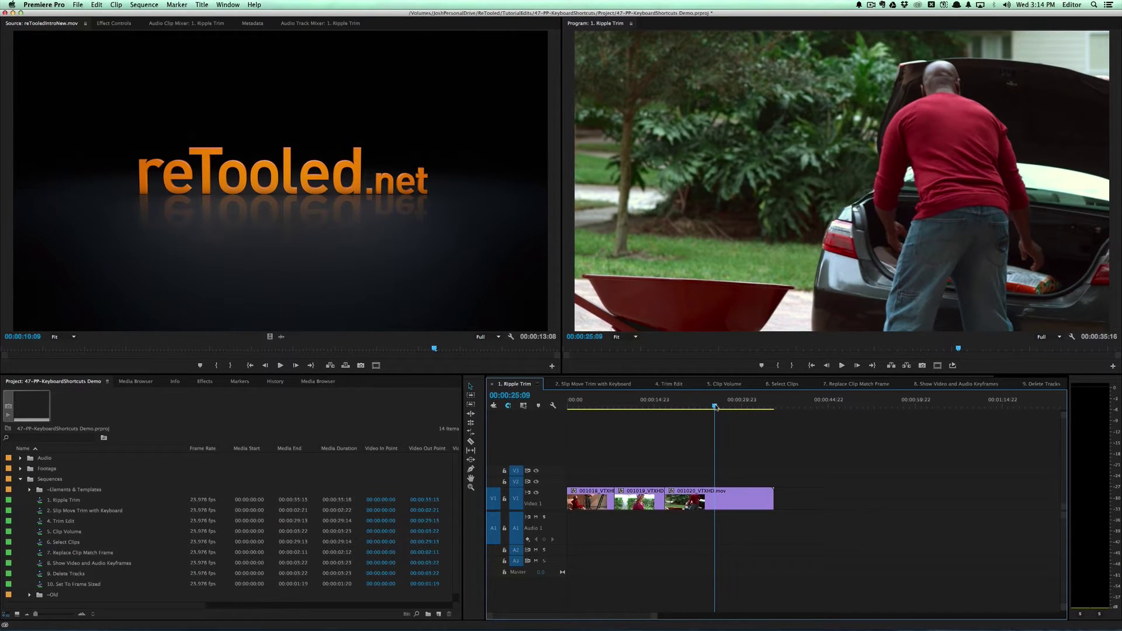
key("w")
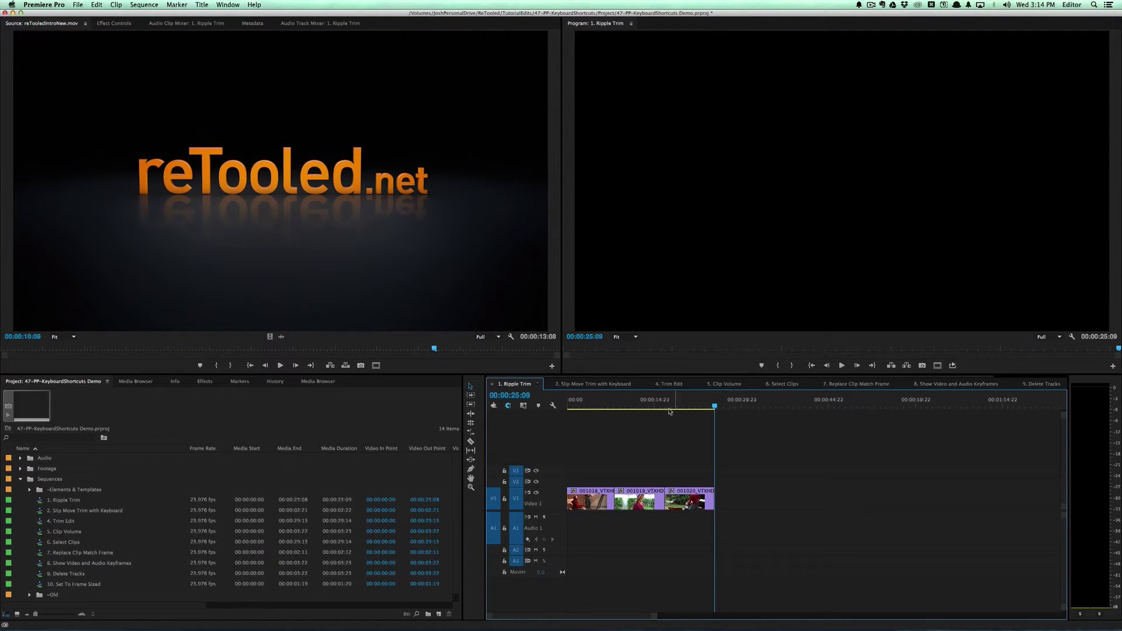
- Stack the second and third clips on V2 and V3 at the sequence start, and ripple trim the stack's start up to 00:00:02:06
left_click_drag(637, 501, 589, 481)
left_click_drag(691, 504, 620, 470)
left_click(581, 403)
key("backslash")
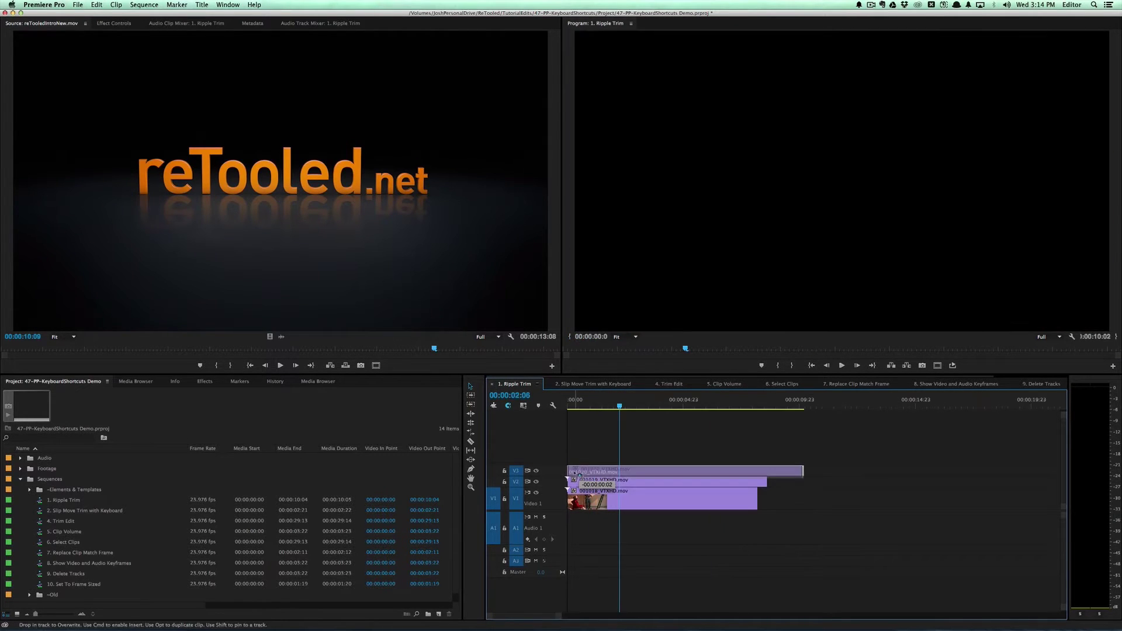
left_click(670, 451)
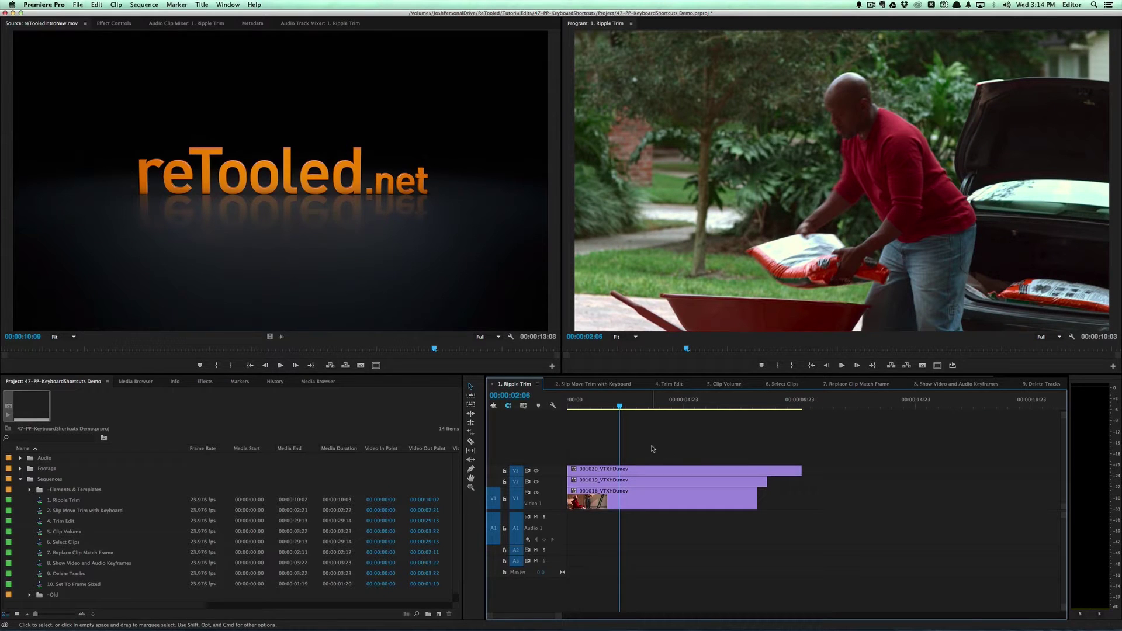
key("q")
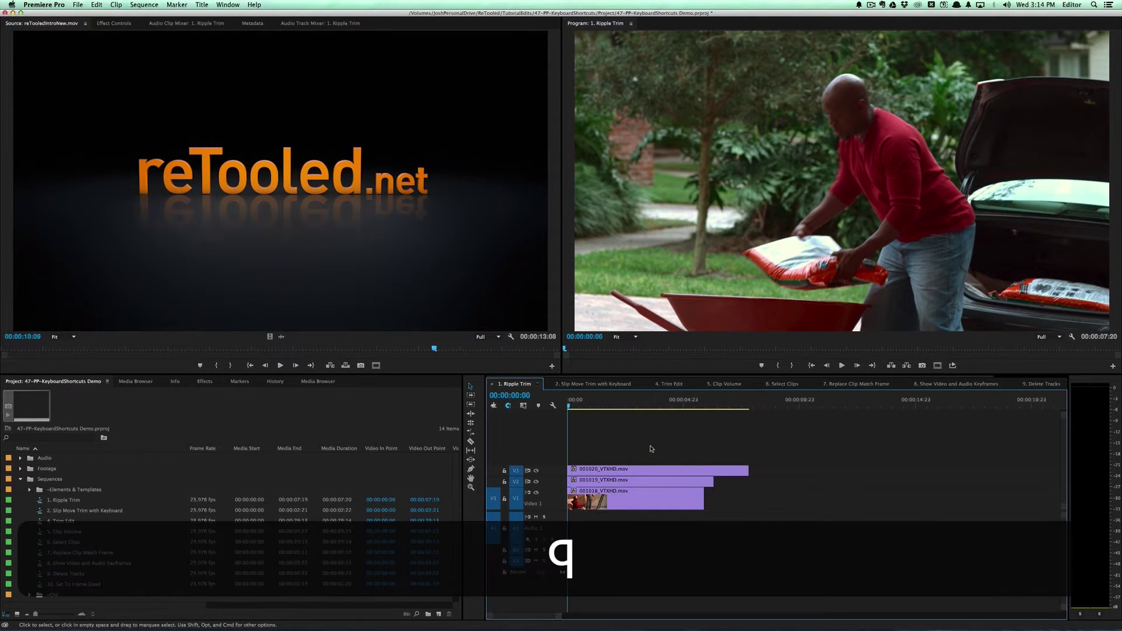
- Try to ripple trim the ends of the stacked clips at 00:00:04:08, undo it and try again
left_click_drag(642, 404, 670, 409)
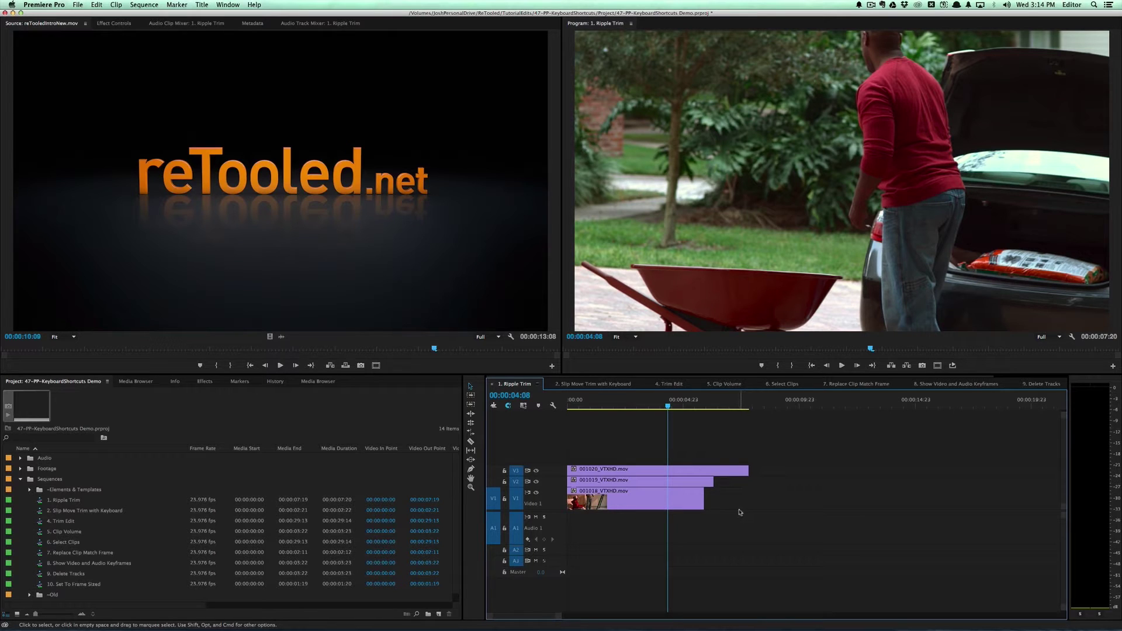
key("w")
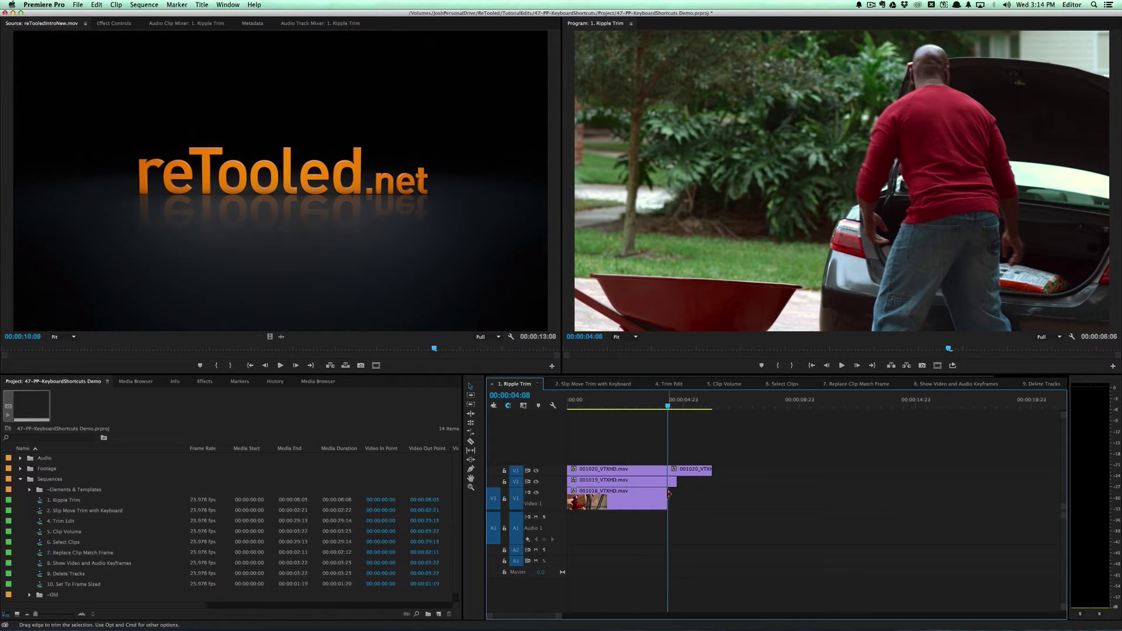
key("super+z")
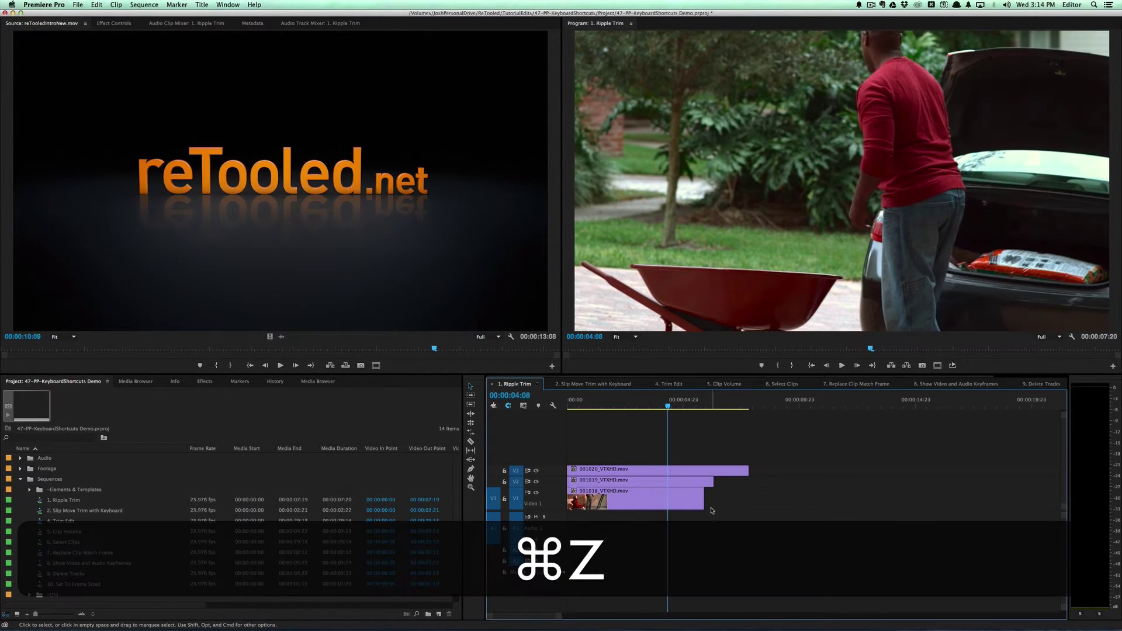
key("w")
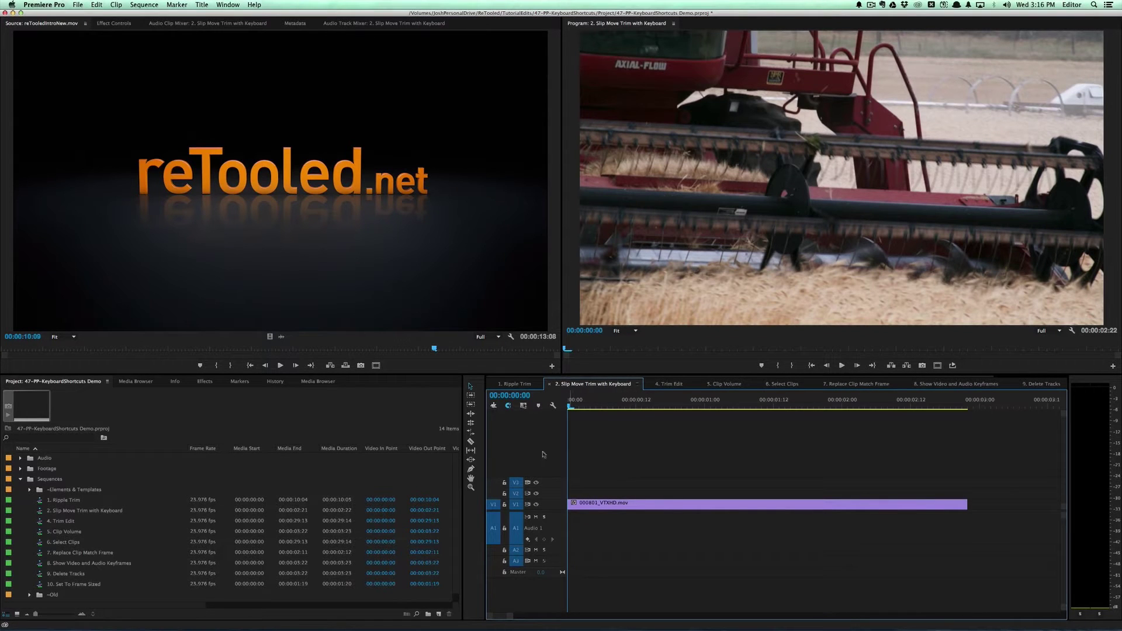
- Select the clip 000801_VTXHD.mov in the Slip Move Trim sequence and slip its content to the right one frame at a time
left_click_drag(666, 472, 635, 511)
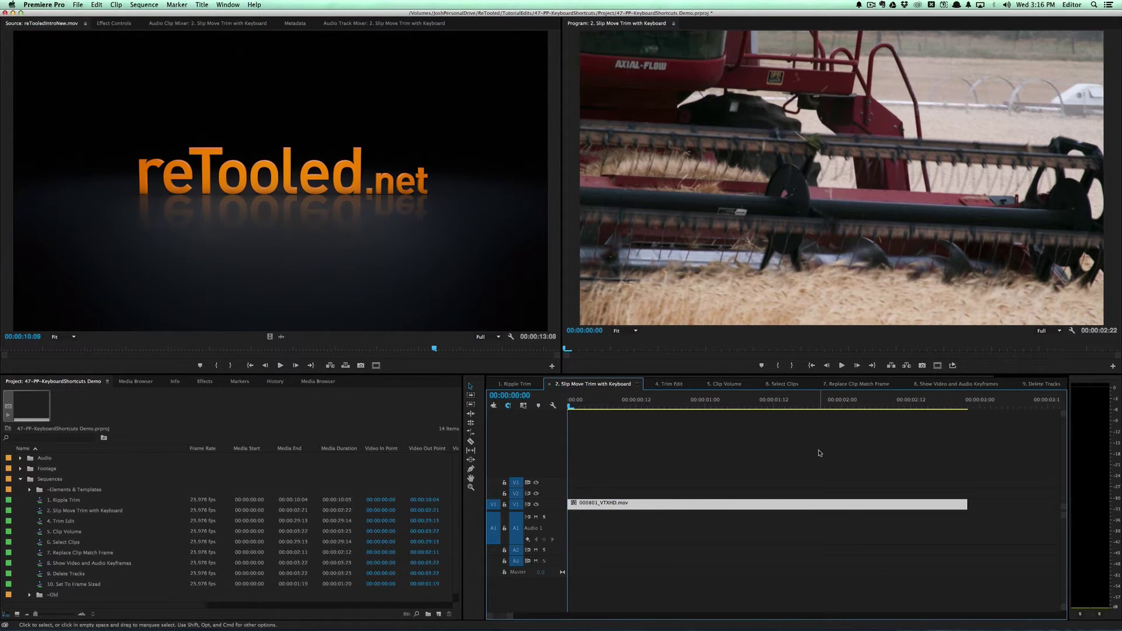
key("super")
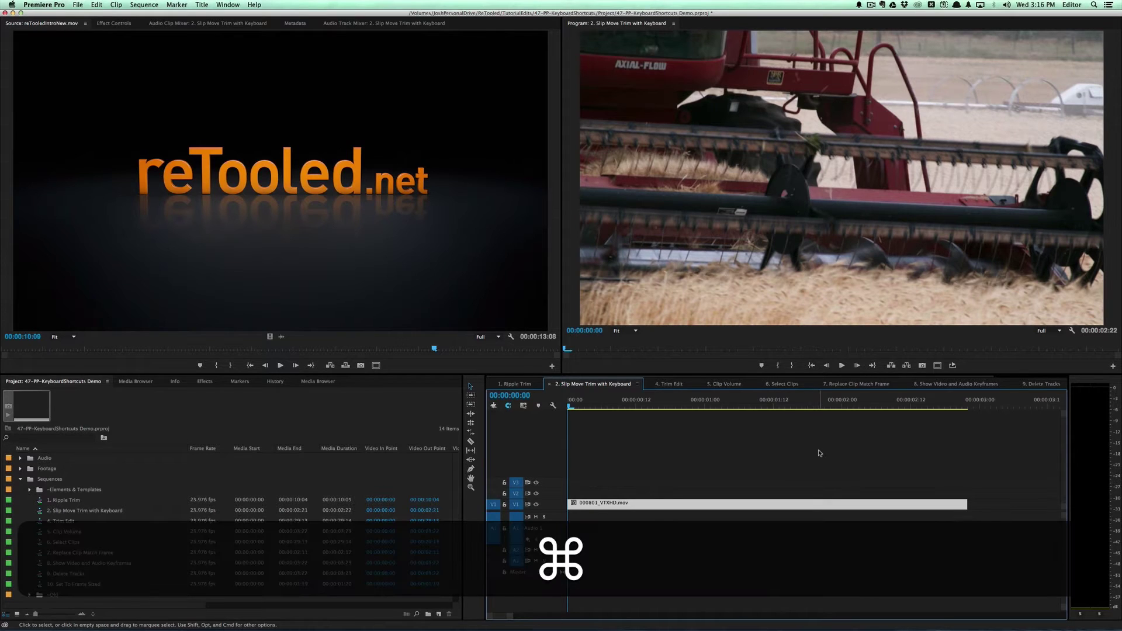
key("alt")
key("alt+super+Right")
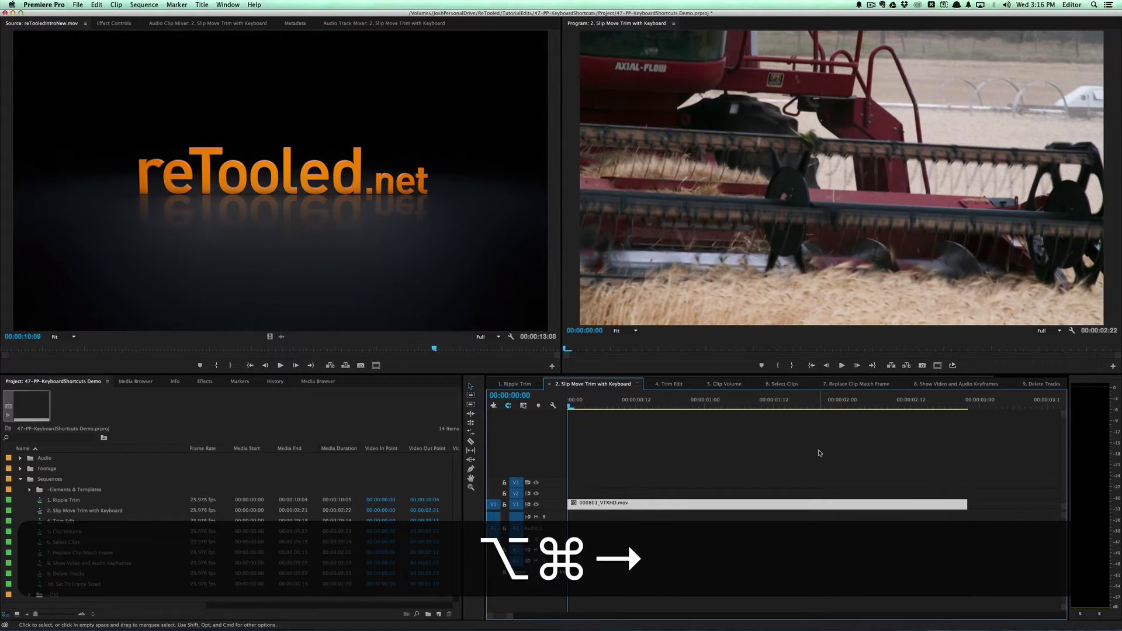
key("alt+super+Right")
key("alt+super+Right")
key("alt+super+Right")
key("alt+super+Right")
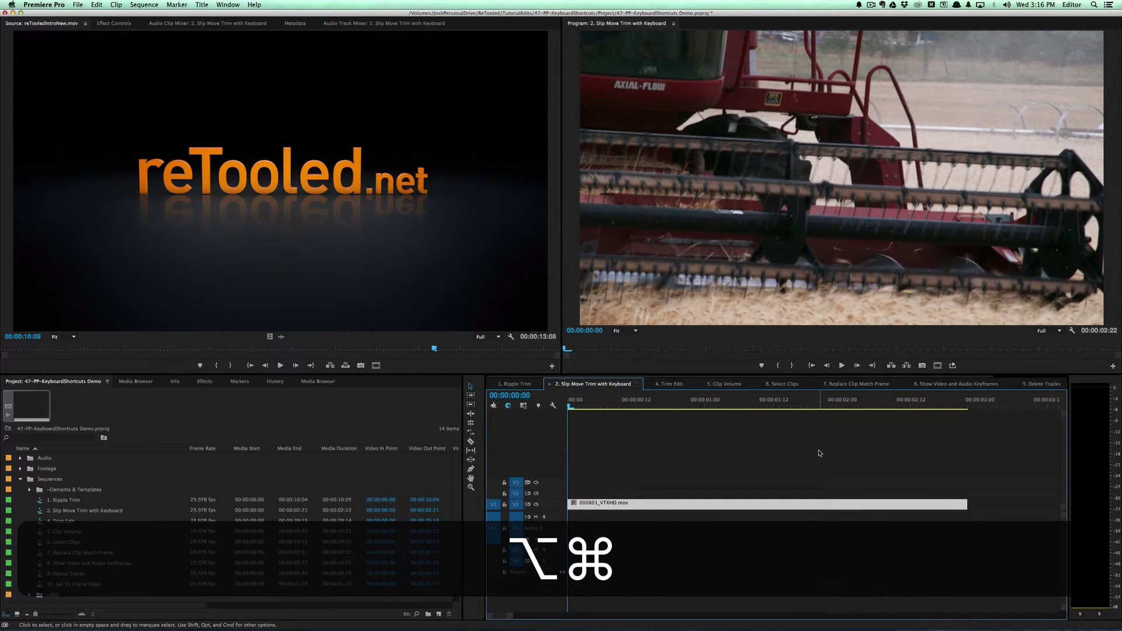
- Slip the selected clip's content further to the right in five-frame increments
key("alt+shift+super+Right")
key("alt+shift+super+Right")
key("alt+shift+super+Right")
key("alt+shift+super+Right")
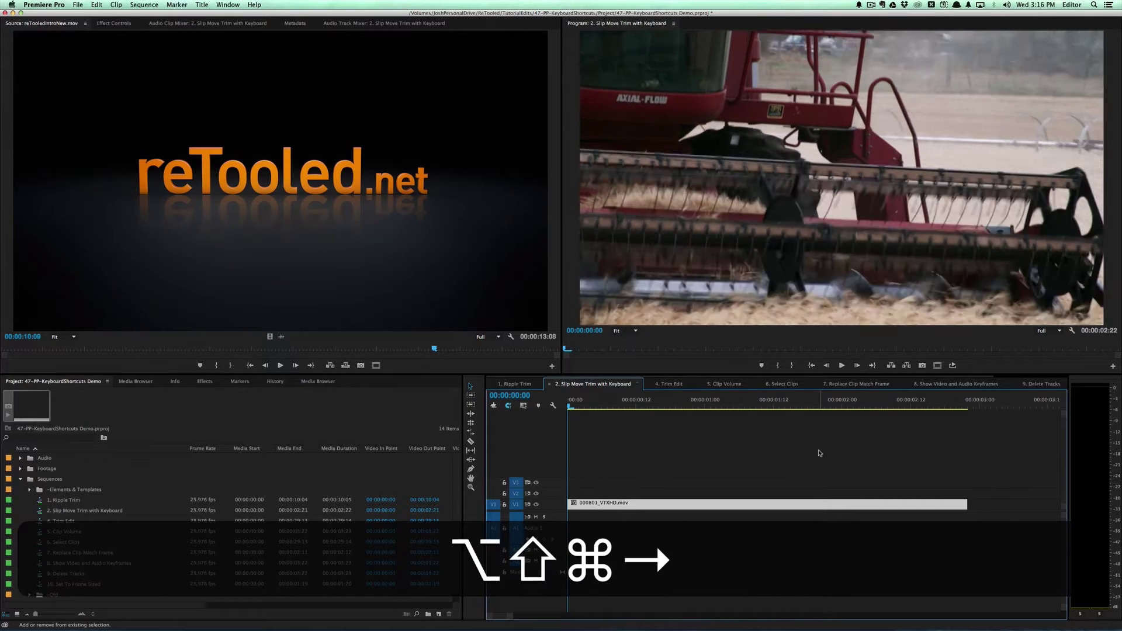
key("alt+shift+super+Right")
key("alt+shift+super+Right")
key("alt+shift+super+Right")
key("alt+shift+super+Right")
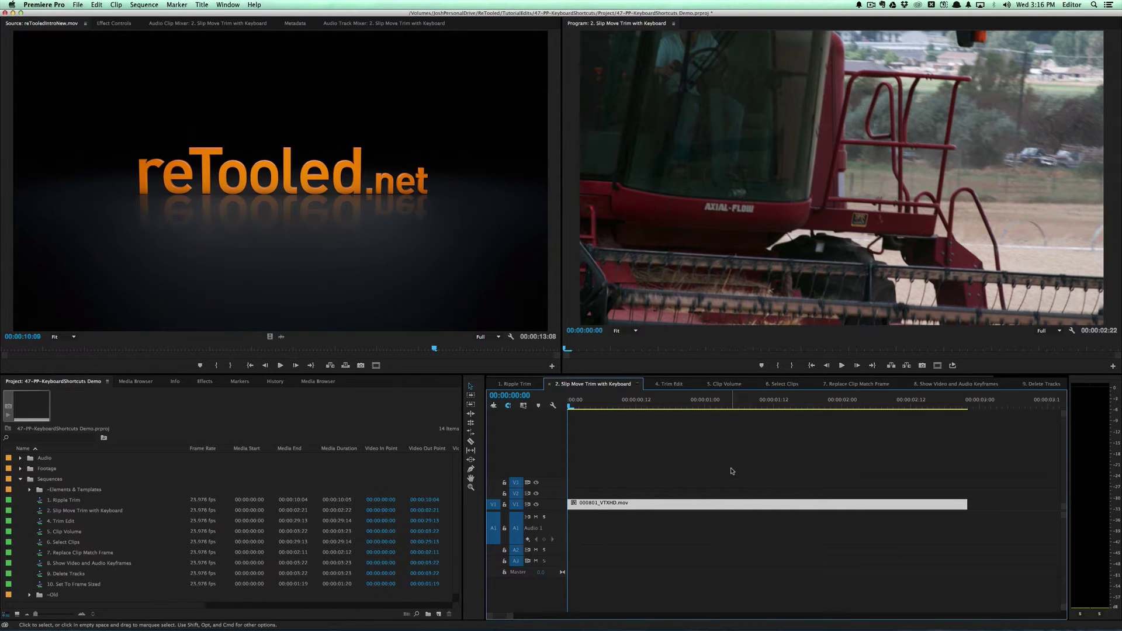
- Select the clip and nudge it five frames to the right on the timeline
left_click_drag(731, 472, 715, 508)
key("super+Right")
key("super+Right")
key("super+Right")
key("super+Right")
key("super+Right")
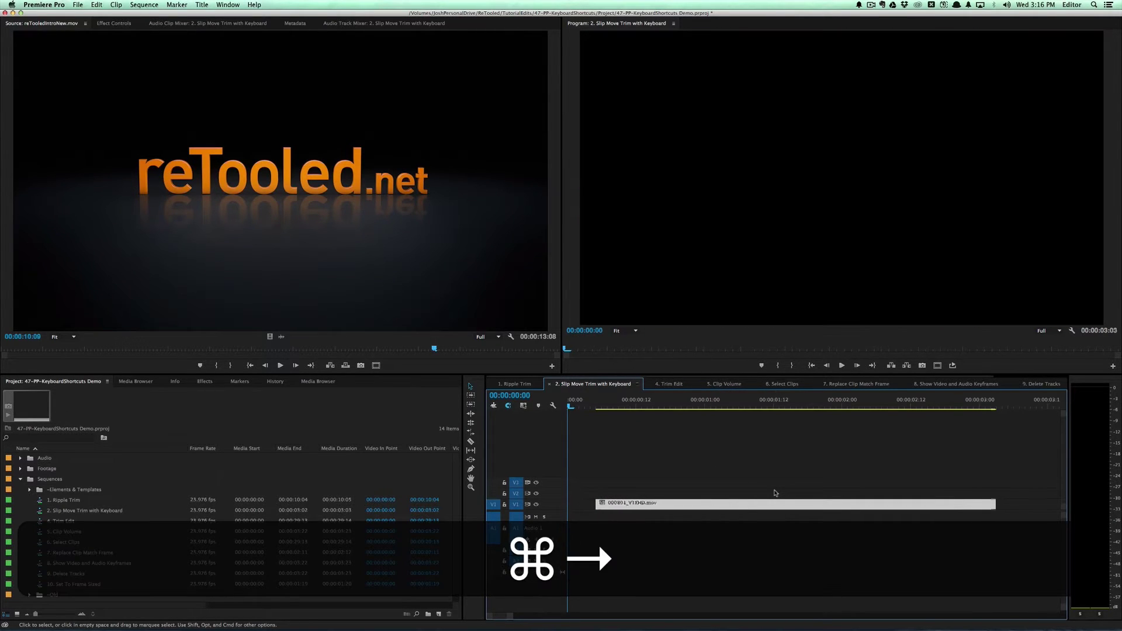
- Nudge the clip five frames to the left, back to the start of the sequence
key("super+Left")
key("super+Left")
key("super+Left")
key("super+Left")
key("super+Left")
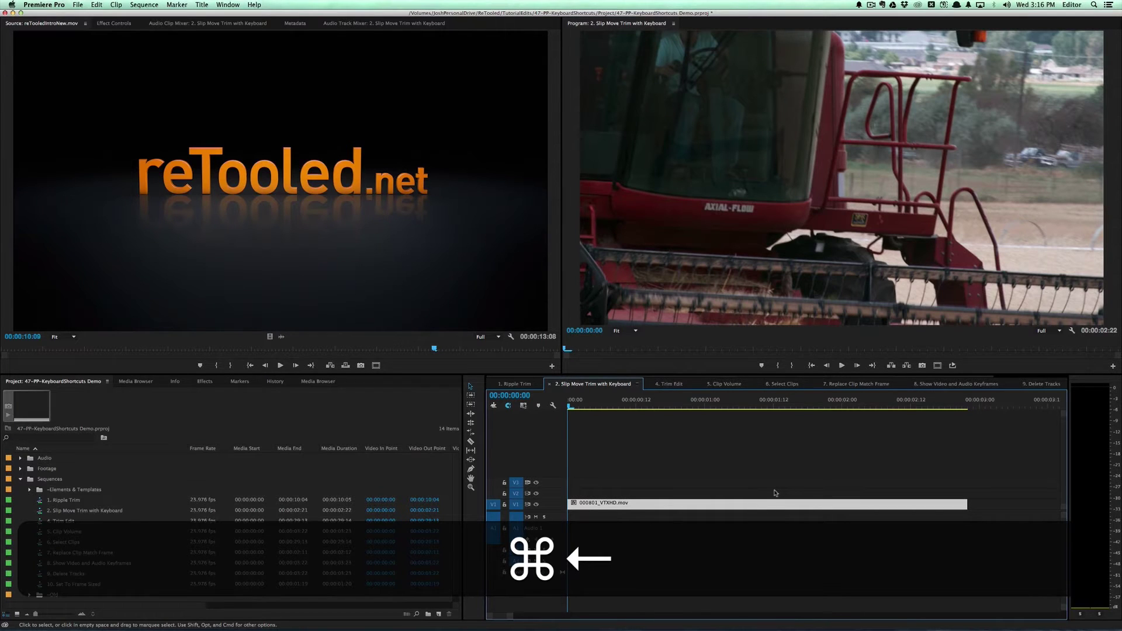
- Select the edit point at the clip's end and trim it 15 frames earlier, to 00:00:02:07
left_click(966, 503)
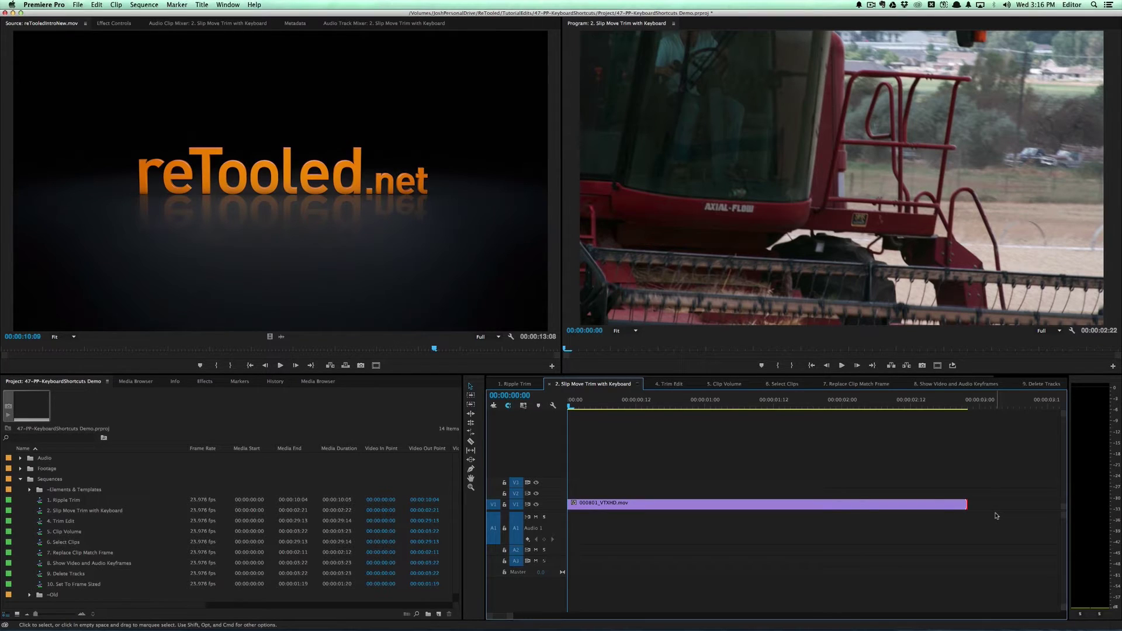
key("alt")
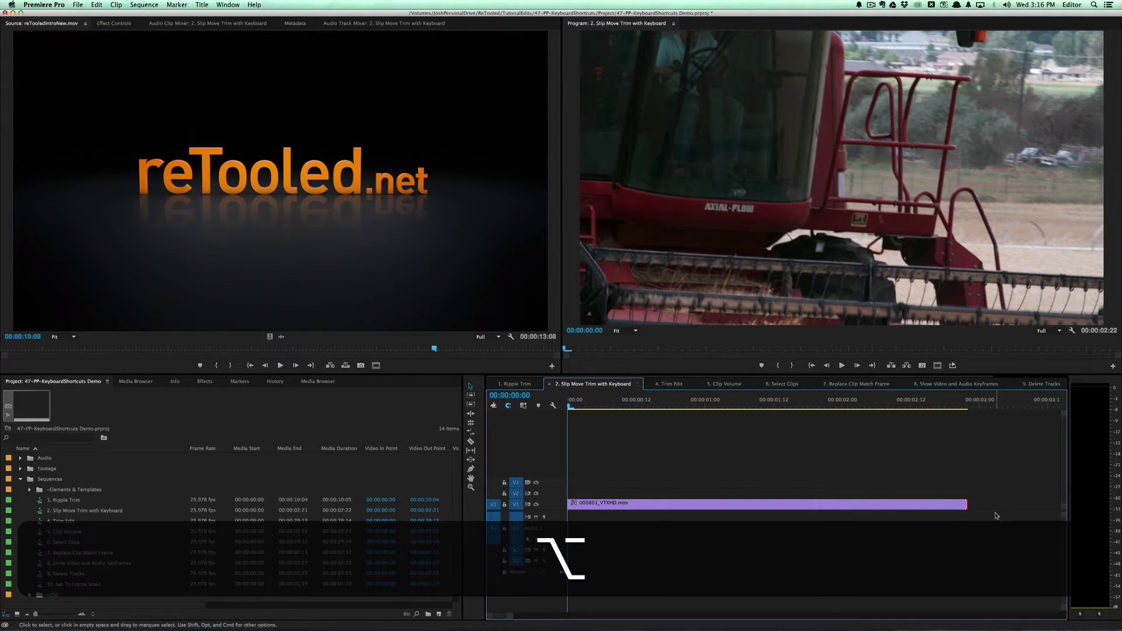
key("alt+Left")
key("alt+Left")
key("alt+Left")
key("alt+Left")
key("alt+Left")
key("alt+Left")
key("alt+Left")
key("alt+Left")
key("alt+Left")
key("alt+Left")
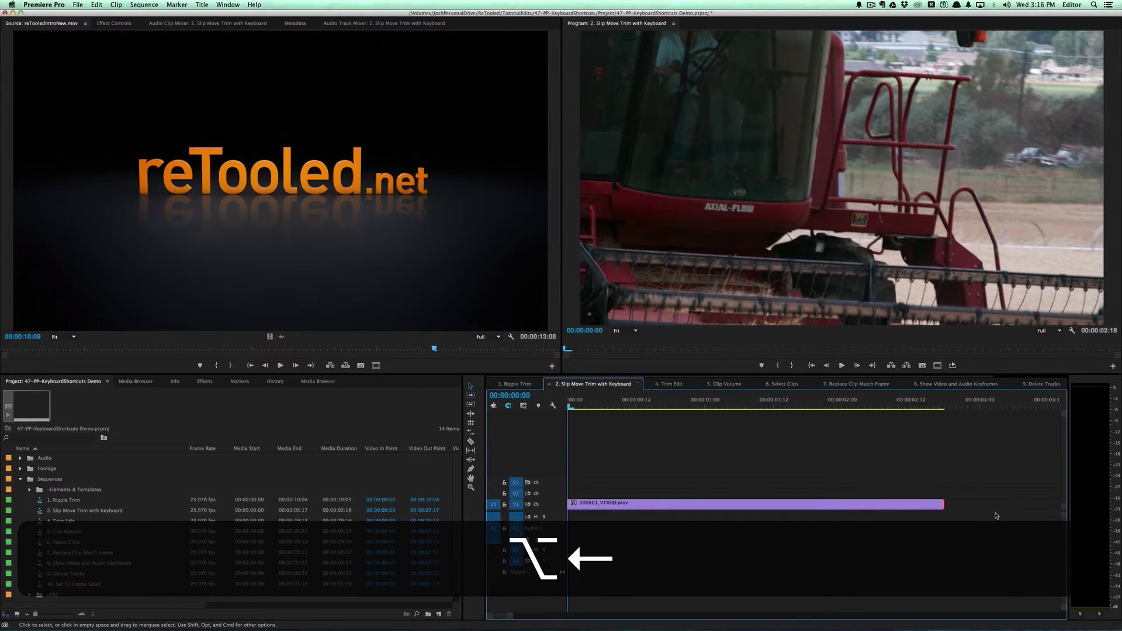
key("alt+Left")
key("alt+Left")
key("alt+Left")
key("alt+Left")
key("alt+Left")
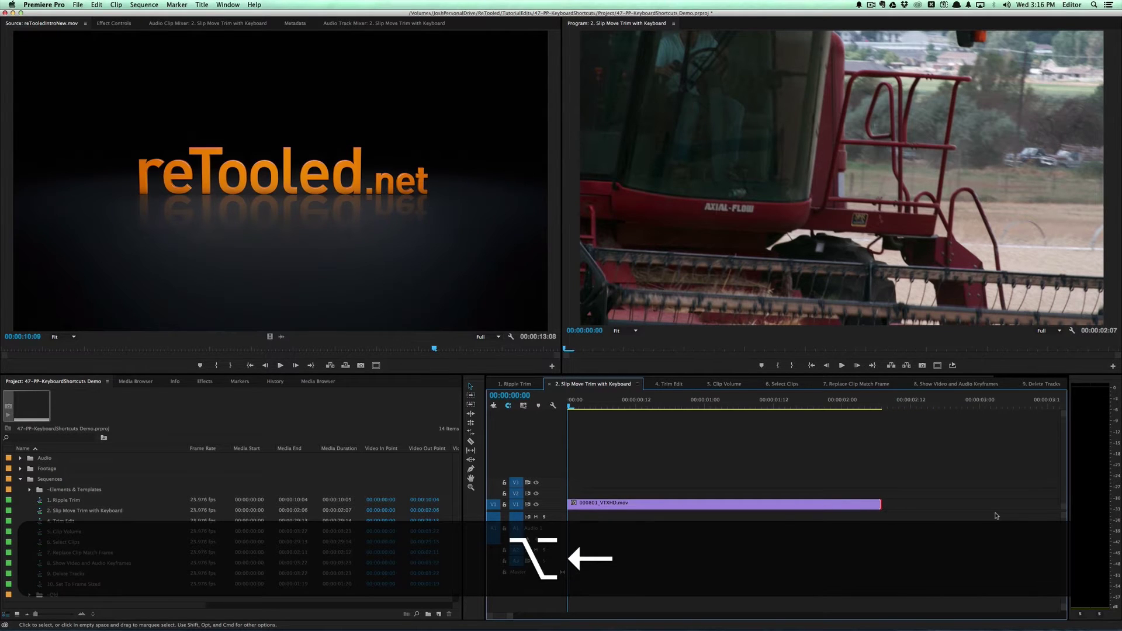
- Extend the clip's end 12 frames to the right, to 00:00:02:19
key("alt+Right")
key("alt+Right")
key("alt+Right")
key("alt+Right")
key("alt+Right")
key("alt+Right")
key("alt+Right")
key("alt+Right")
key("alt+Right")
key("alt+Right")
key("alt+Right")
key("alt+Right")
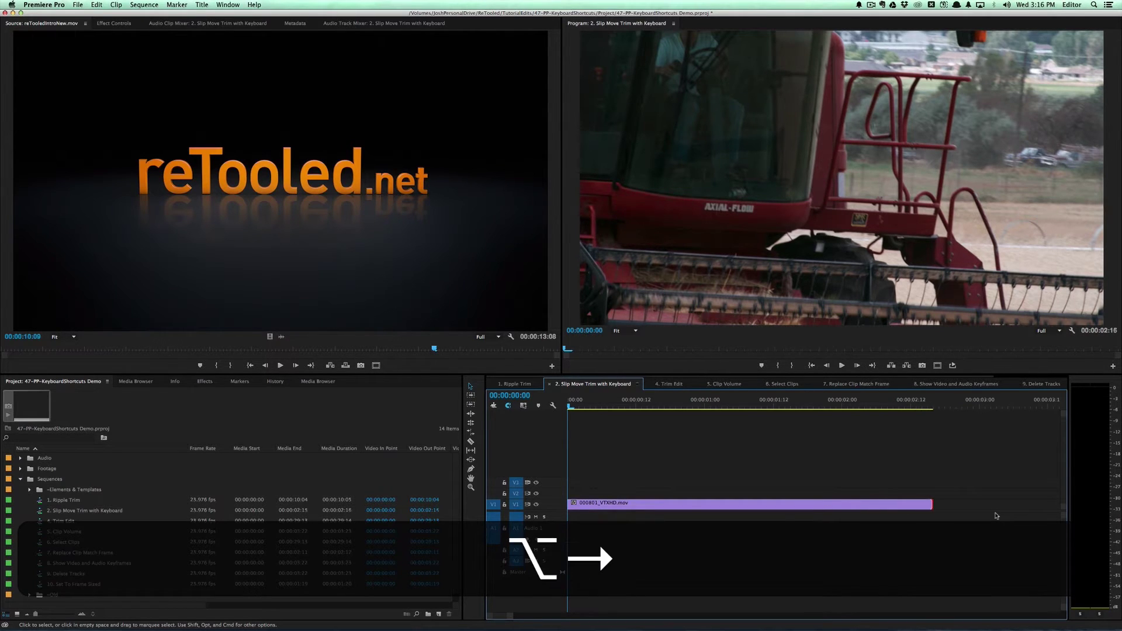
- Select the whole clip, move it up to track V2, and nudge it to the right
left_click(909, 506)
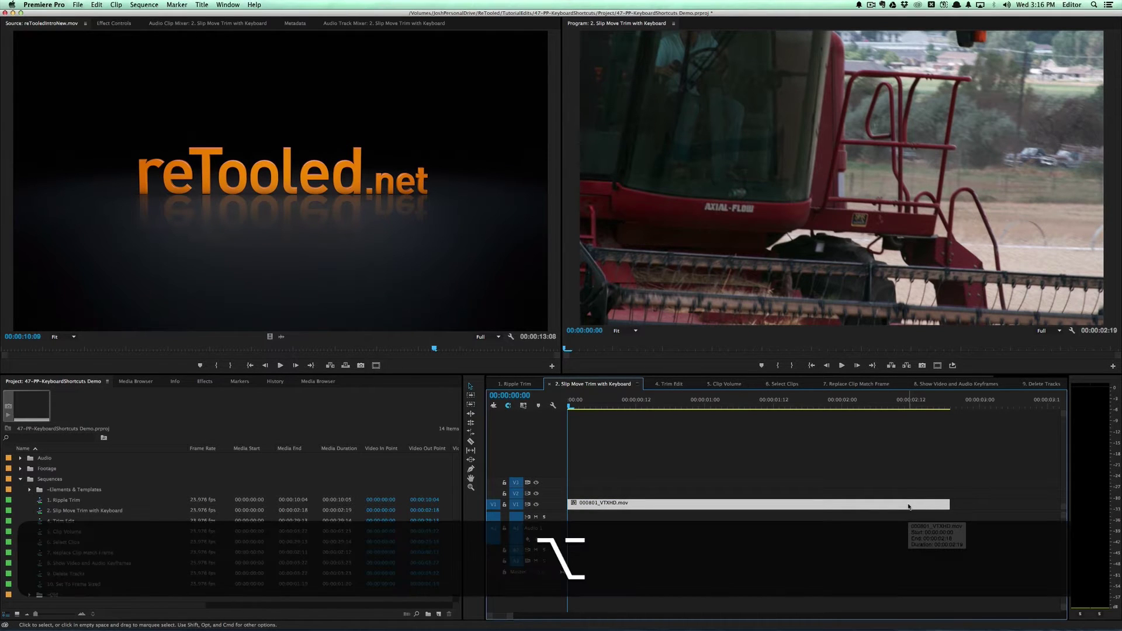
key("alt+Up")
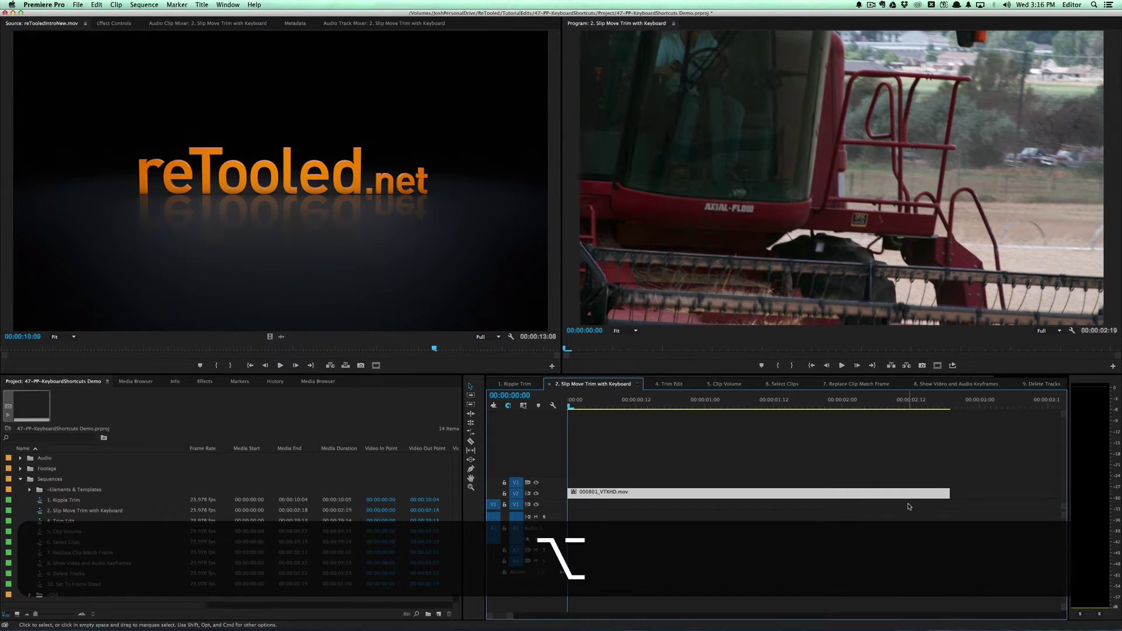
key("super")
key("super+Right")
key("super+Right")
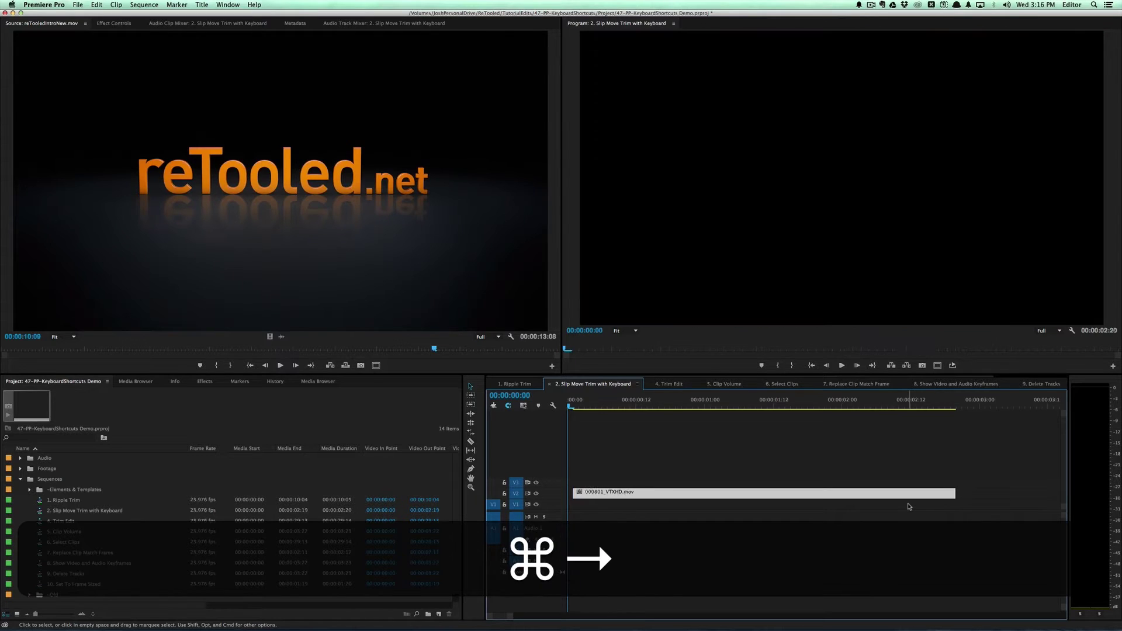
- Nudge the clip back to the start of the sequence and move it up to track V3
key("super+Left")
key("super+Left")
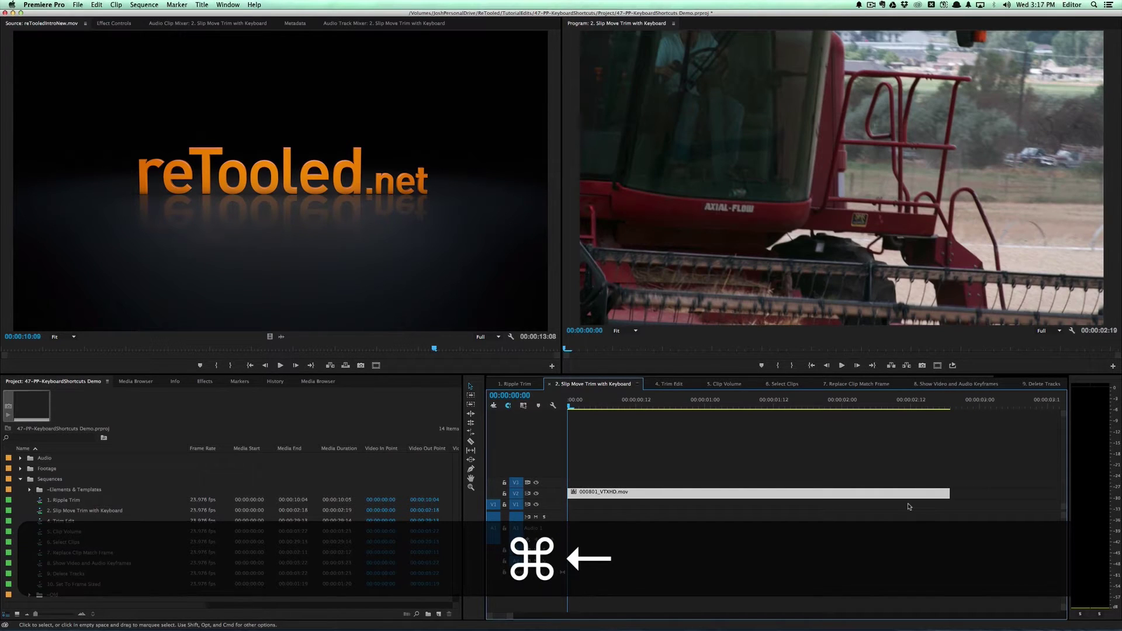
left_click_drag(906, 481, 868, 520)
key("alt")
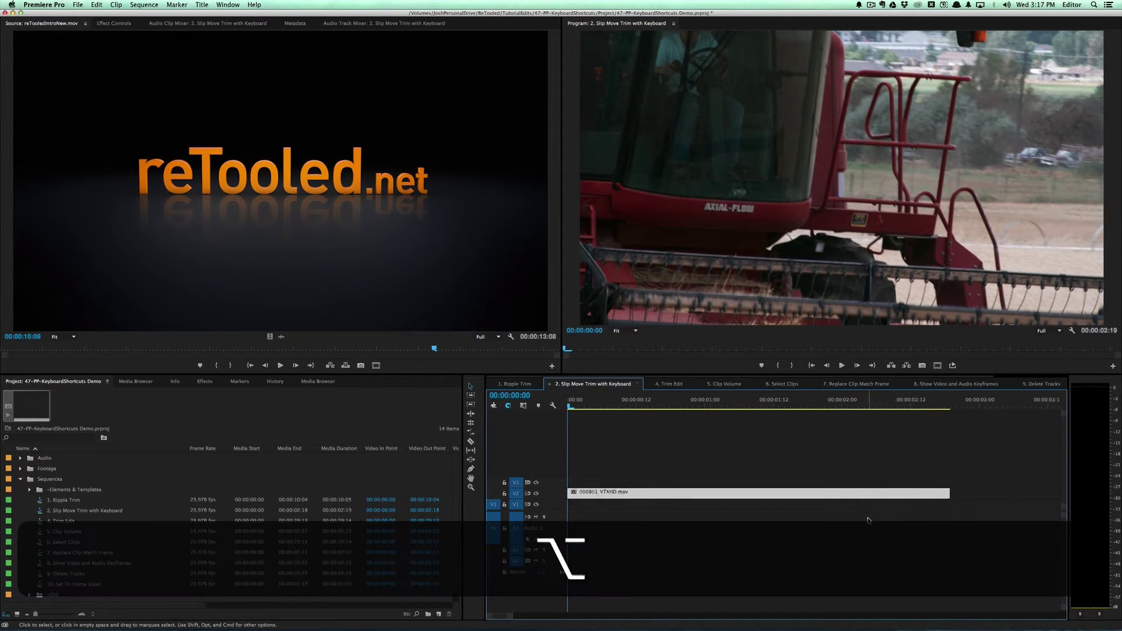
key("alt+Down")
key("alt+Up")
key("alt+Up")
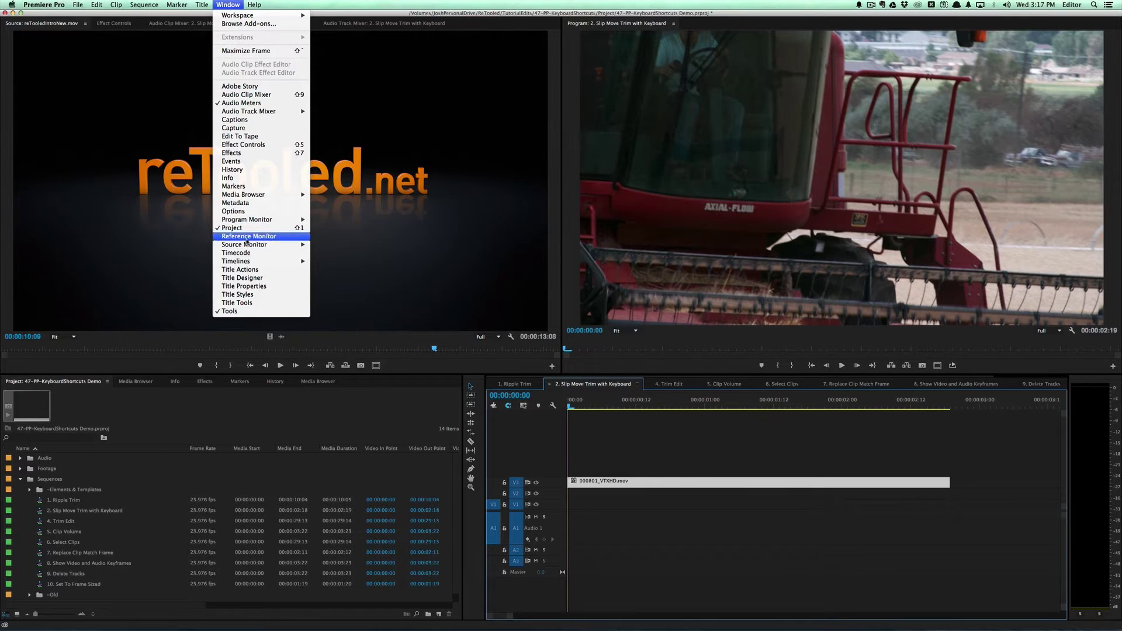
- Bring up the Media Browser and return to the Project panel
left_click(190, 430)
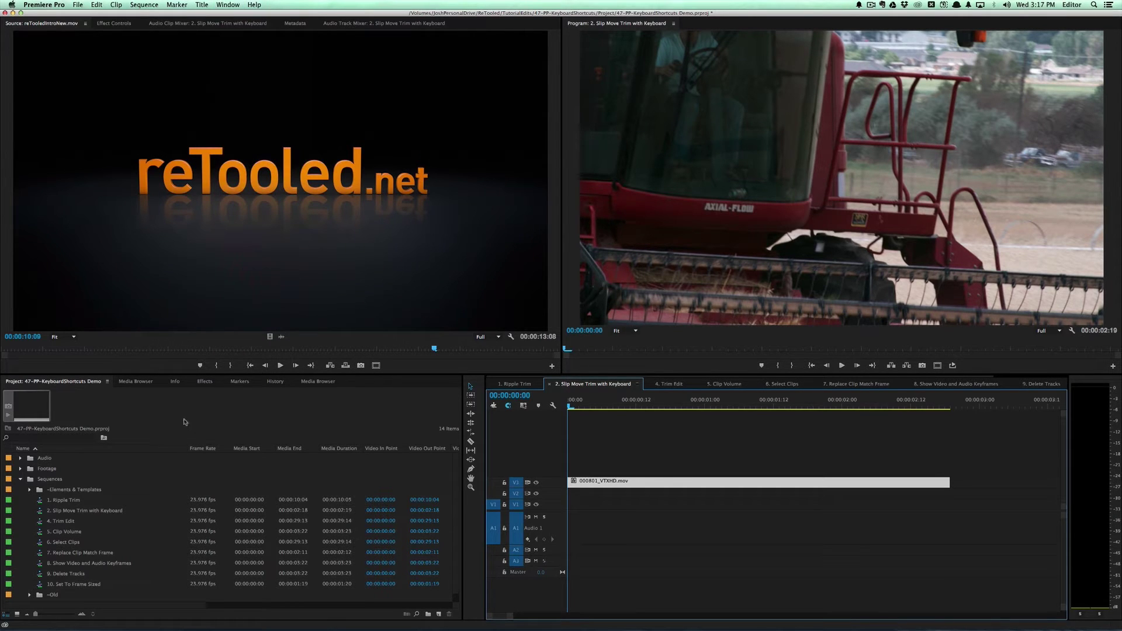
left_click(138, 384)
left_click(56, 381)
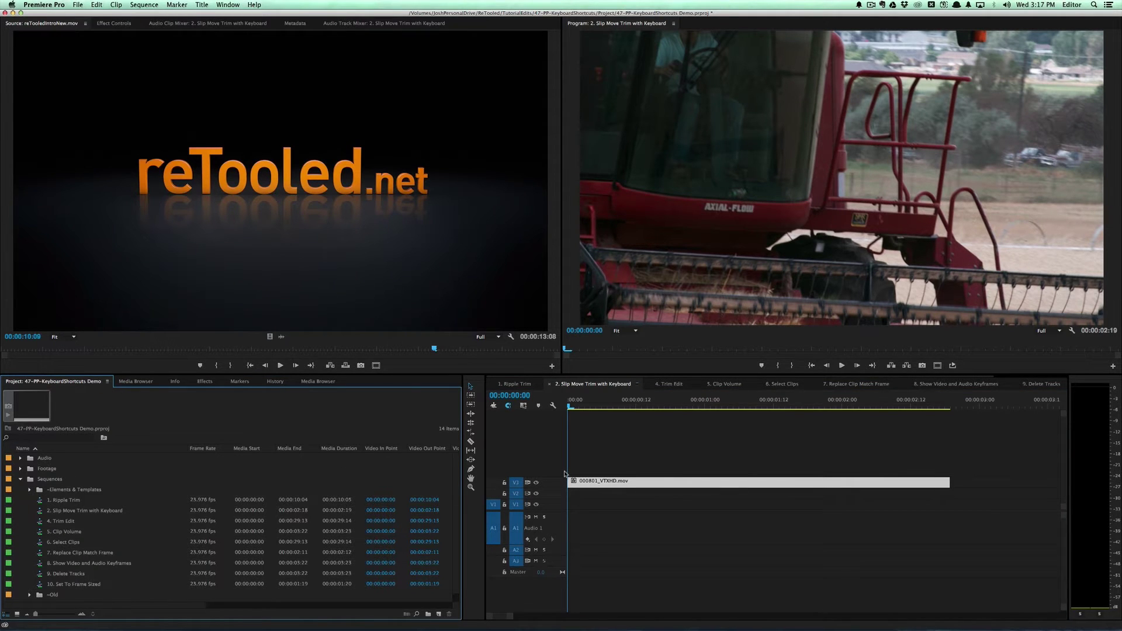
key("shift+8")
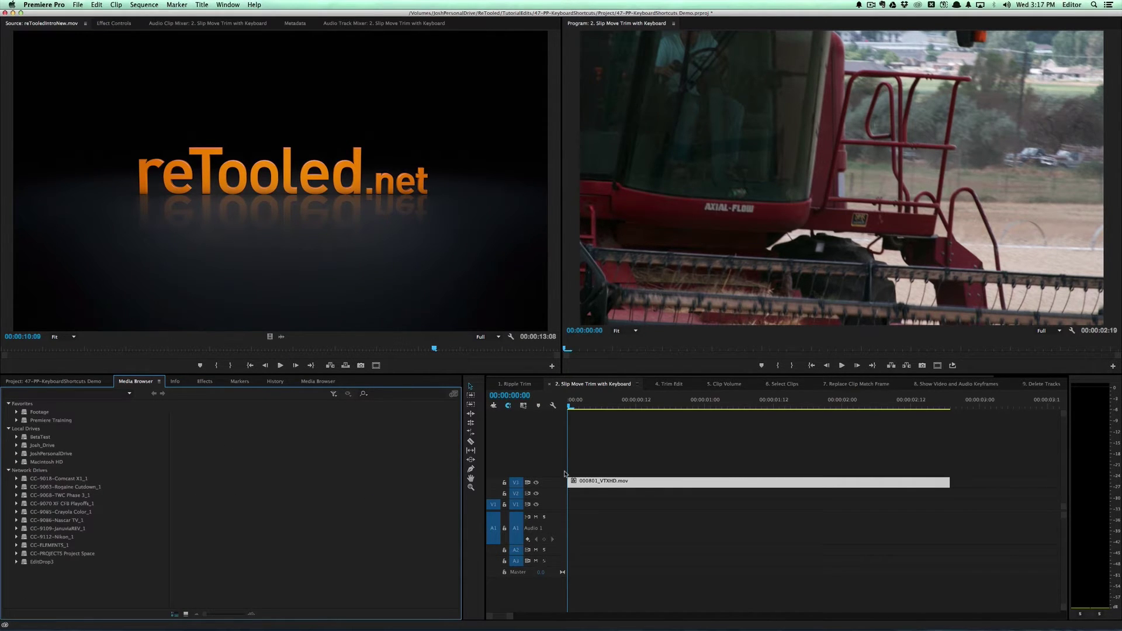
key("shift")
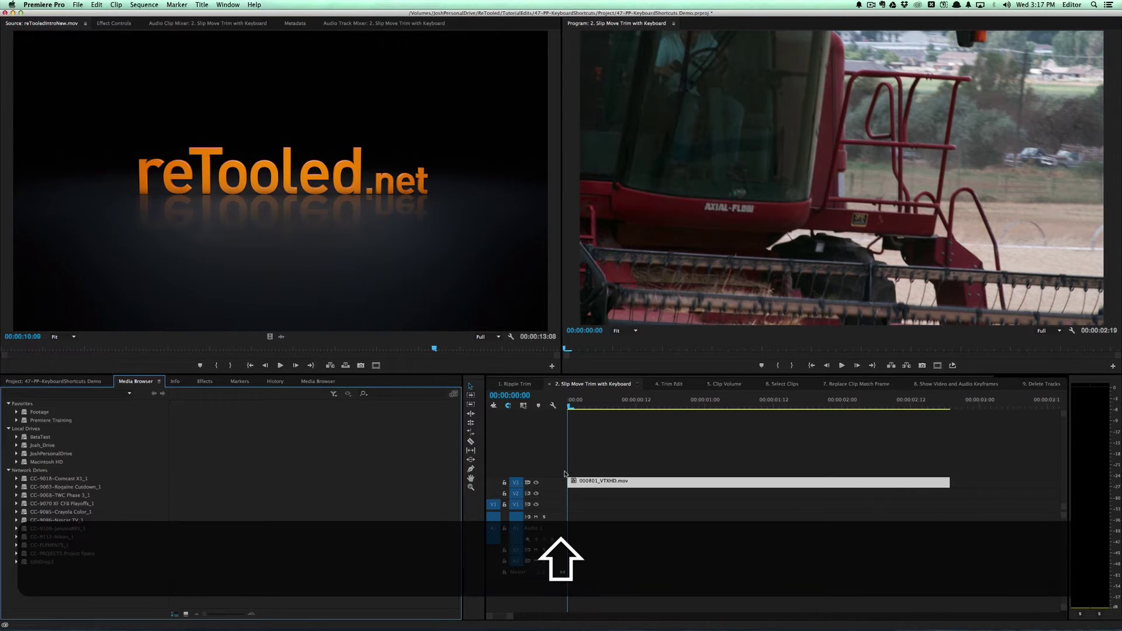
key("shift+1")
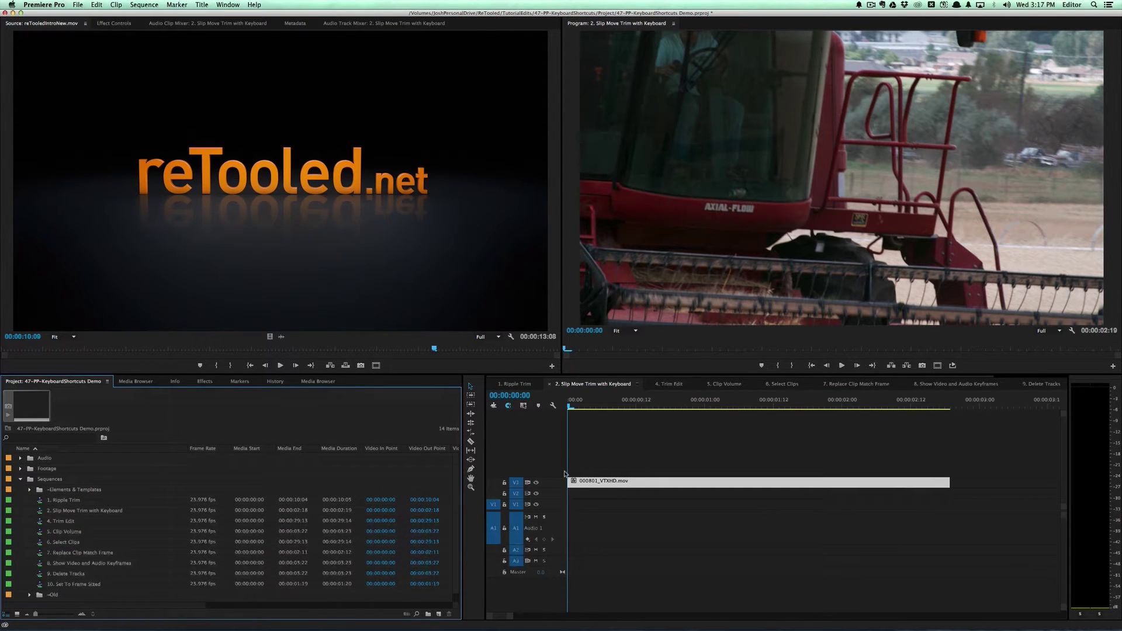
- Step through the project's item list and highlight the 4. Trim Edit sequence
key("Down")
key("Down")
key("Down")
key("Down")
key("Down")
key("Down")
key("Down")
key("Down")
key("Down")
key("Down")
key("Down")
key("Up")
key("Up")
key("Up")
key("Up")
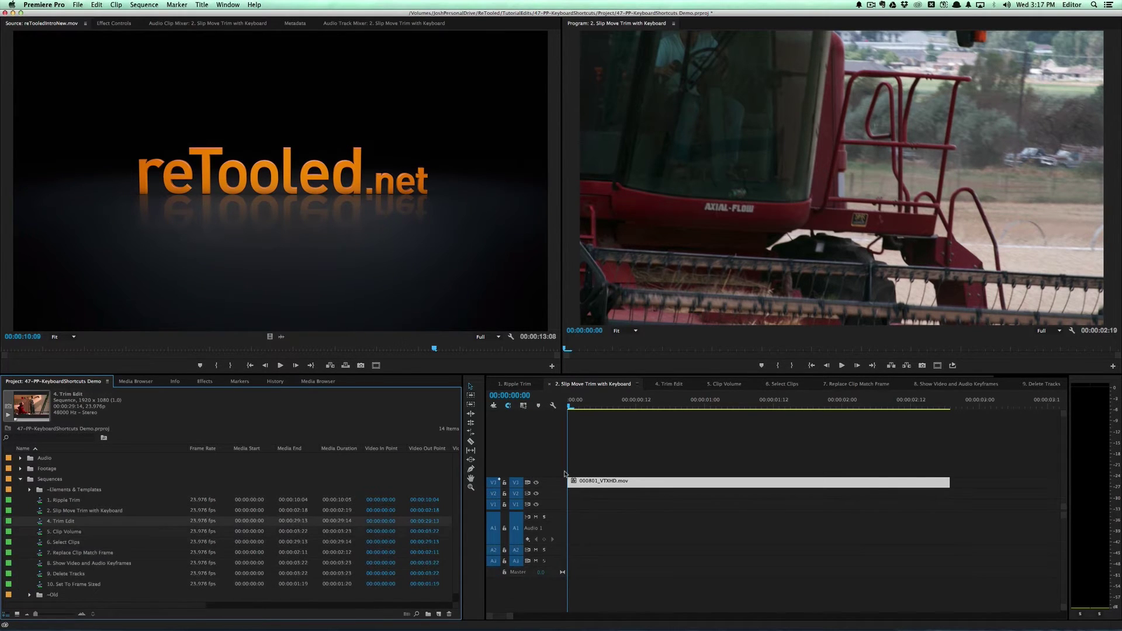
key("Up")
- Activate the Source monitor and cycle through its loaded clips back to reTooledIntroNew.mov
key("shift+2")
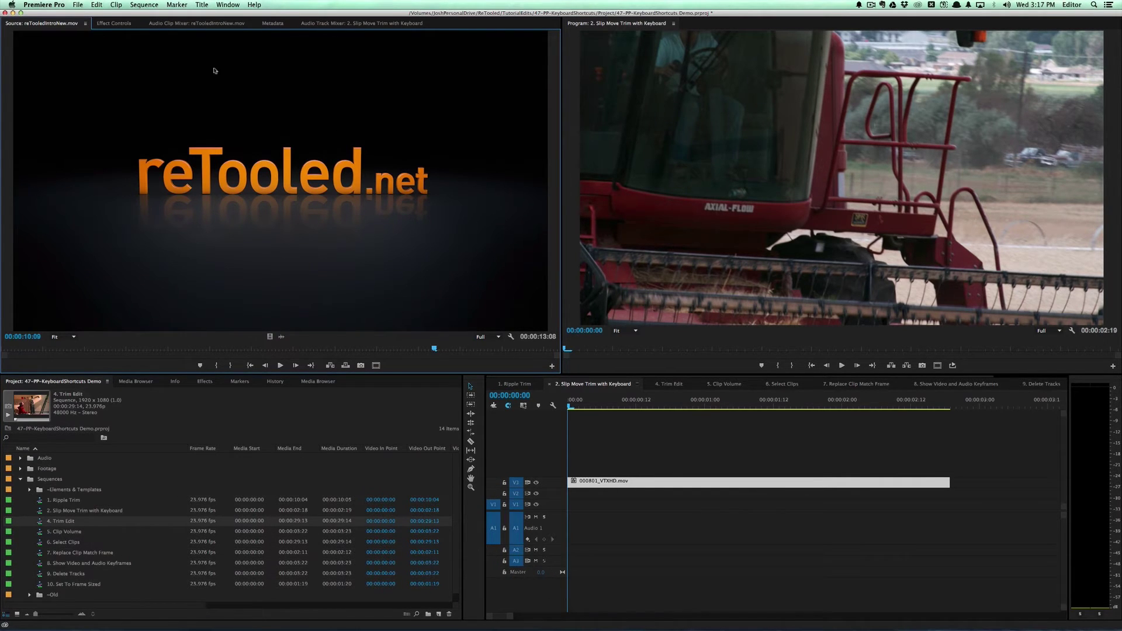
left_click(86, 24)
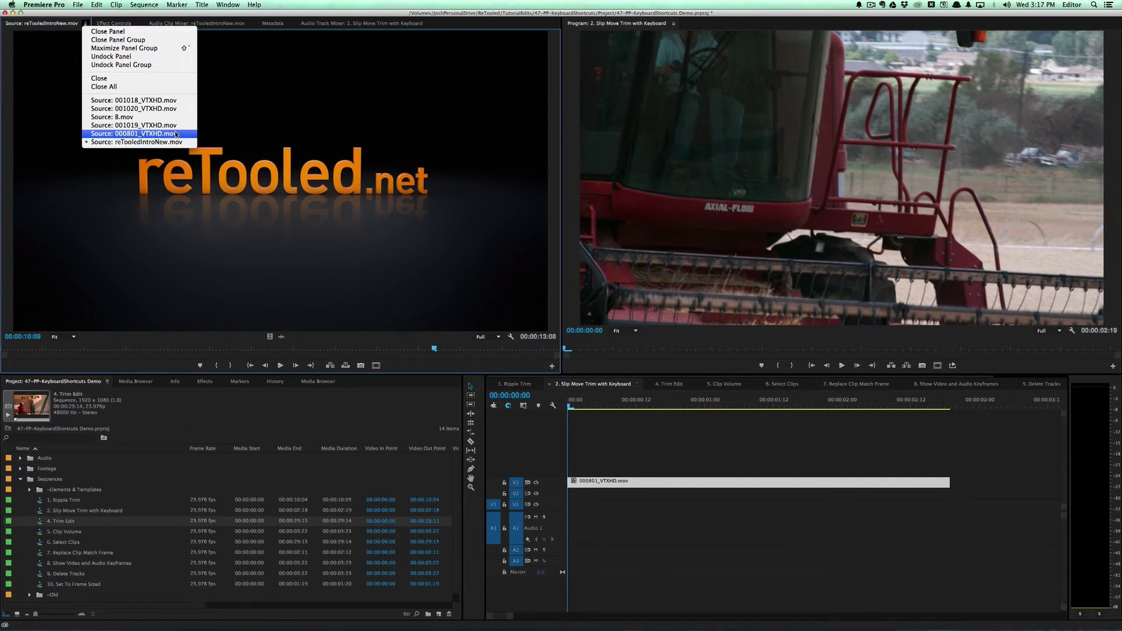
left_click(403, 188)
key("shift+2")
key("shift+2")
key("shift+2")
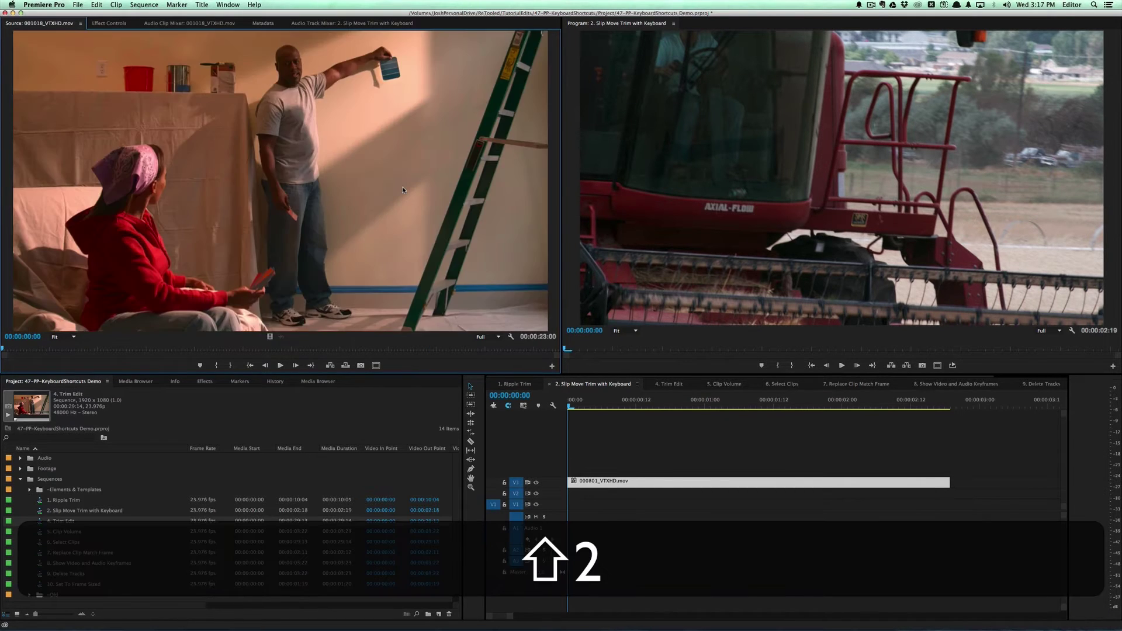
key("shift+2")
key("shift+2")
key("shift+2")
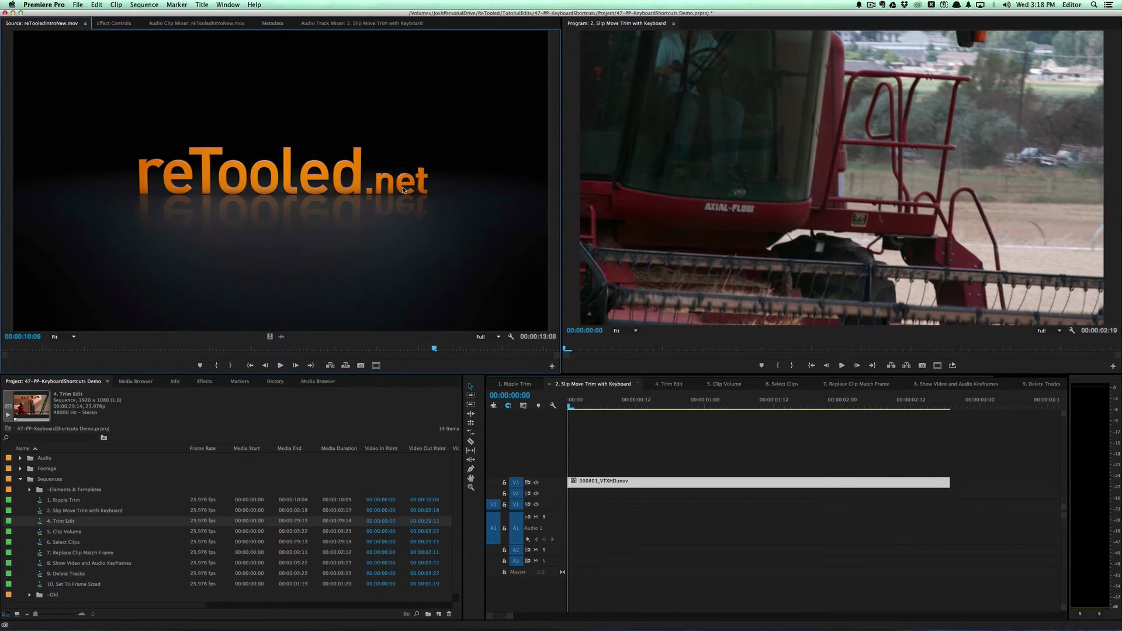
- Activate the timeline and cycle through the open sequences, returning to 2. Slip Move Trim with Keyboard
key("shift")
key("shift+3")
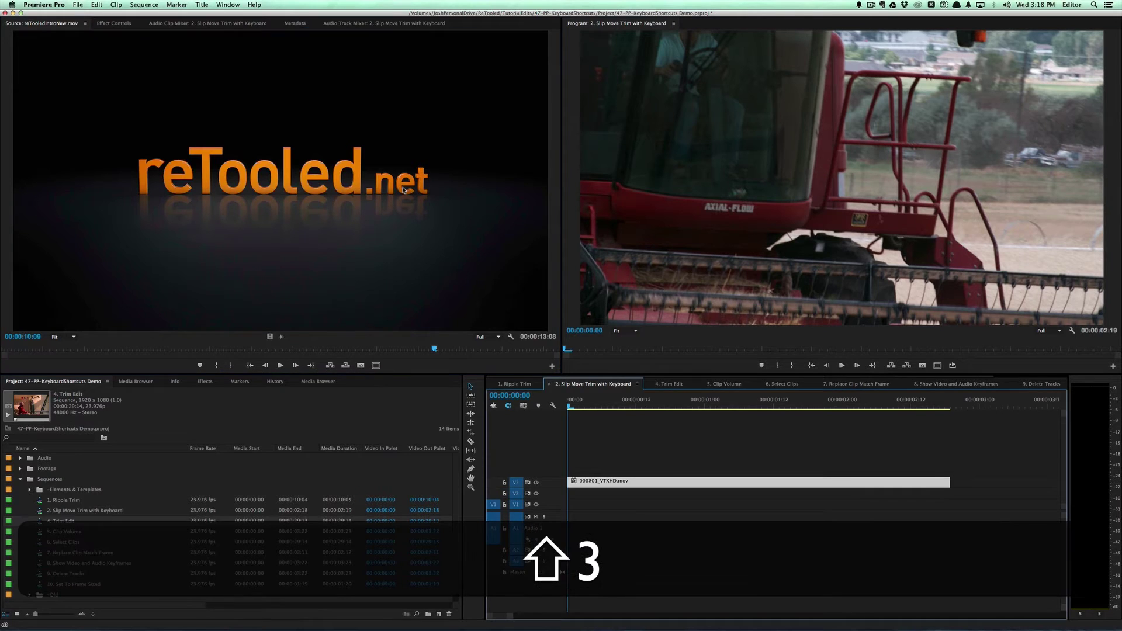
key("shift+3")
key("shift+3")
key("shift+3")
key("shift+3")
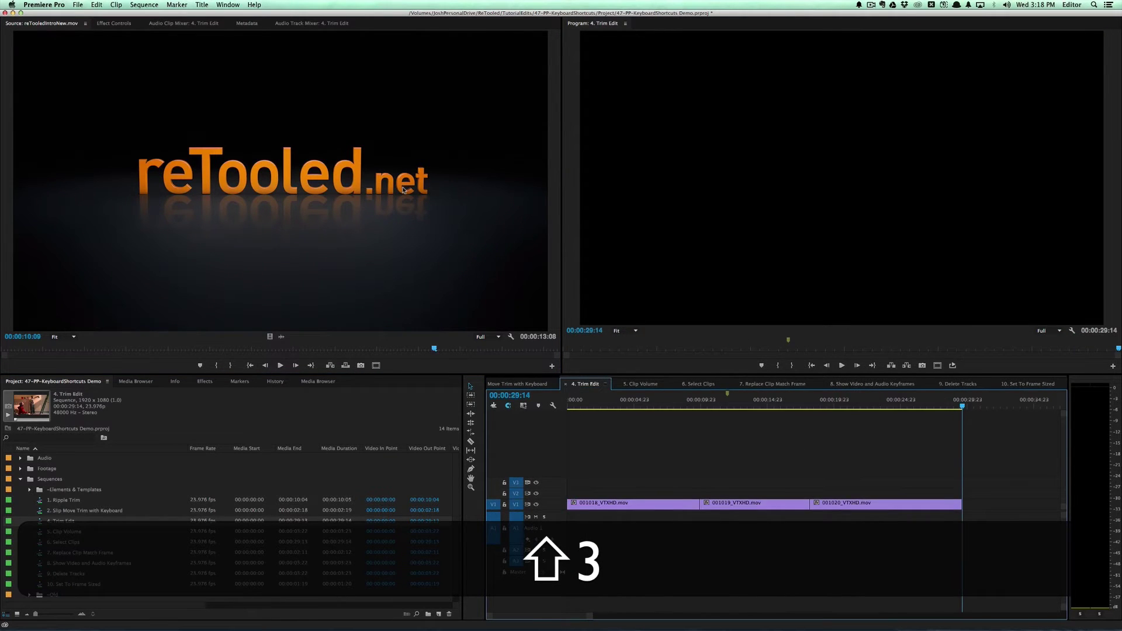
key("shift+3")
key("shift+3")
key("shift+3")
key("shift+3")
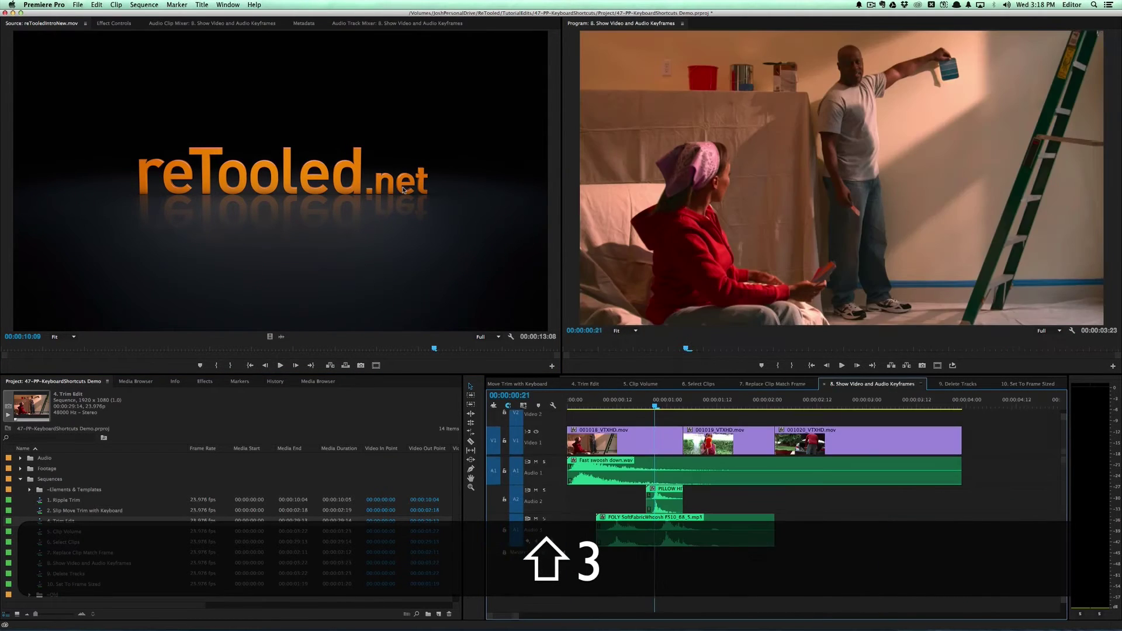
key("shift+3")
key("shift+3")
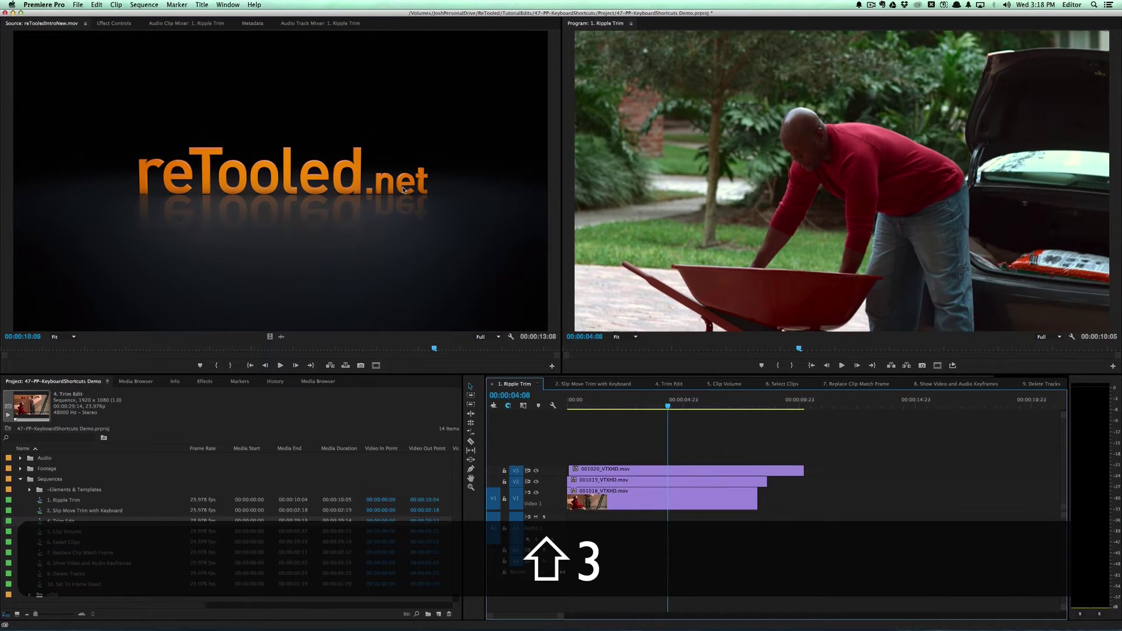
key("shift+3")
key("shift+3")
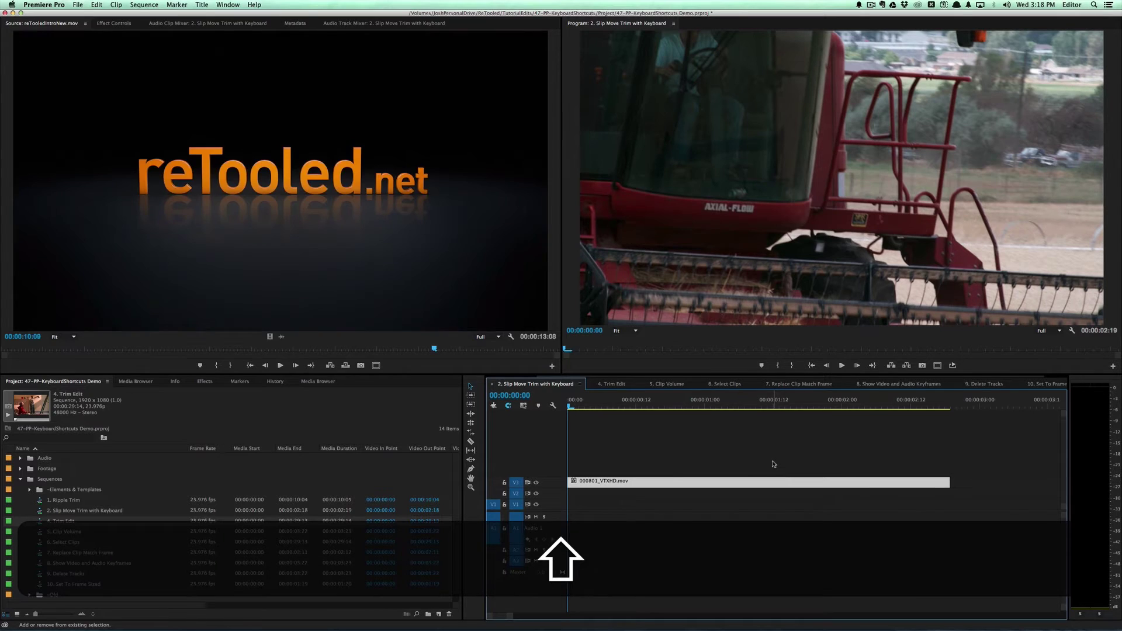
- Show the selected clip's Effect Controls and bring the Media Browser forward
key("shift+5")
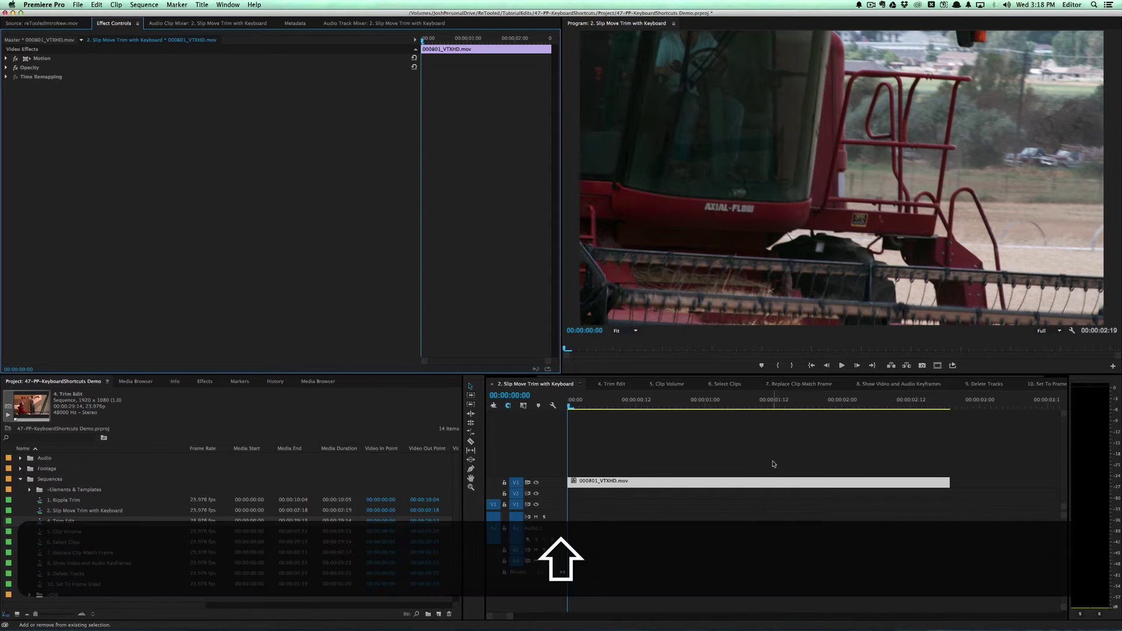
key("shift+8")
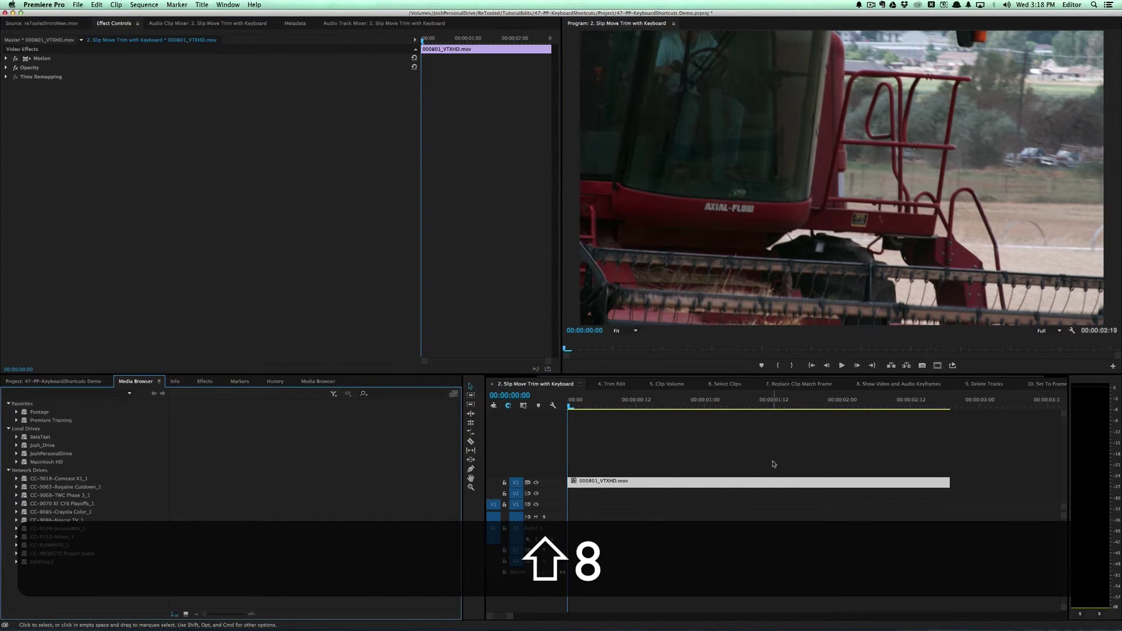
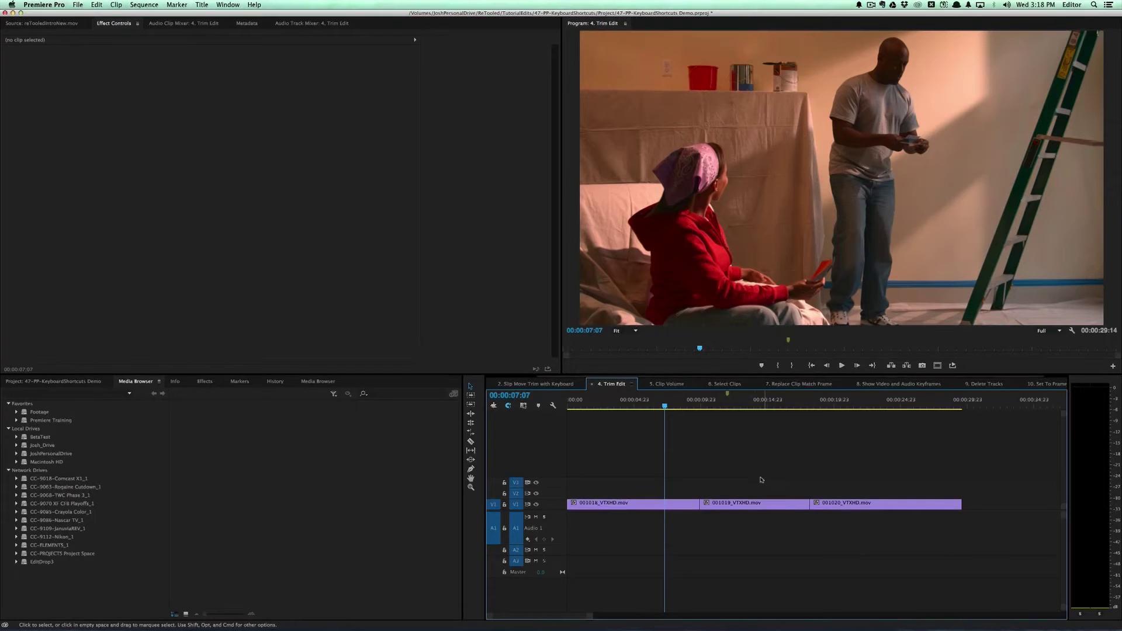
- Try shortening the first clip's end in 4. Trim Edit and closing the gap, and undo both edits
left_click_drag(699, 504, 680, 506)
left_click(691, 507)
key("BackSpace")
key("super+z")
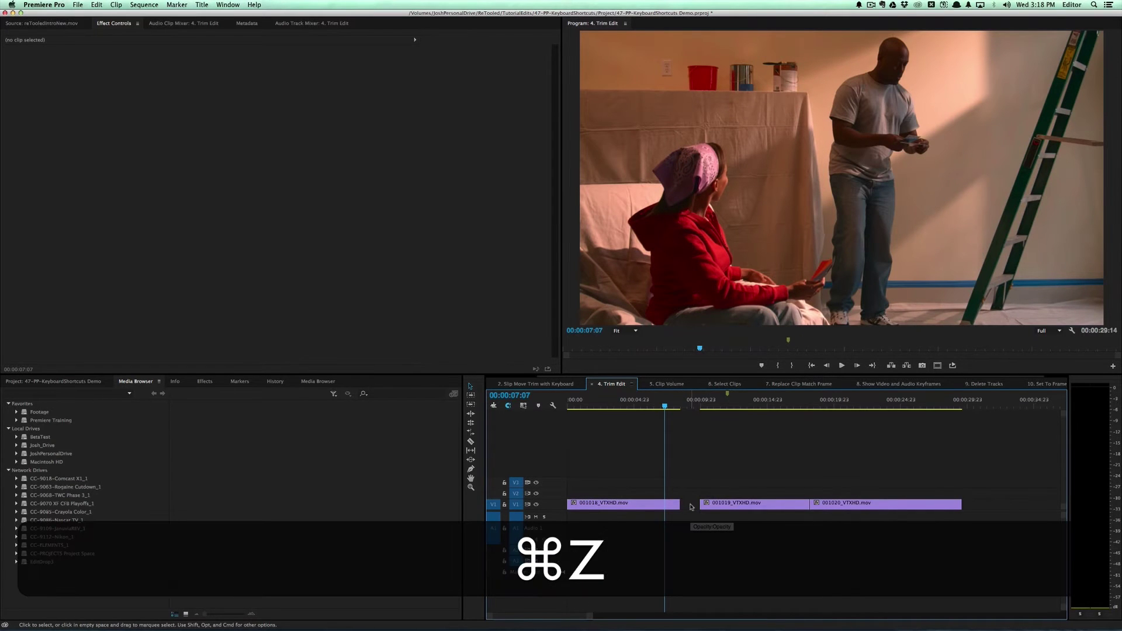
key("super+z")
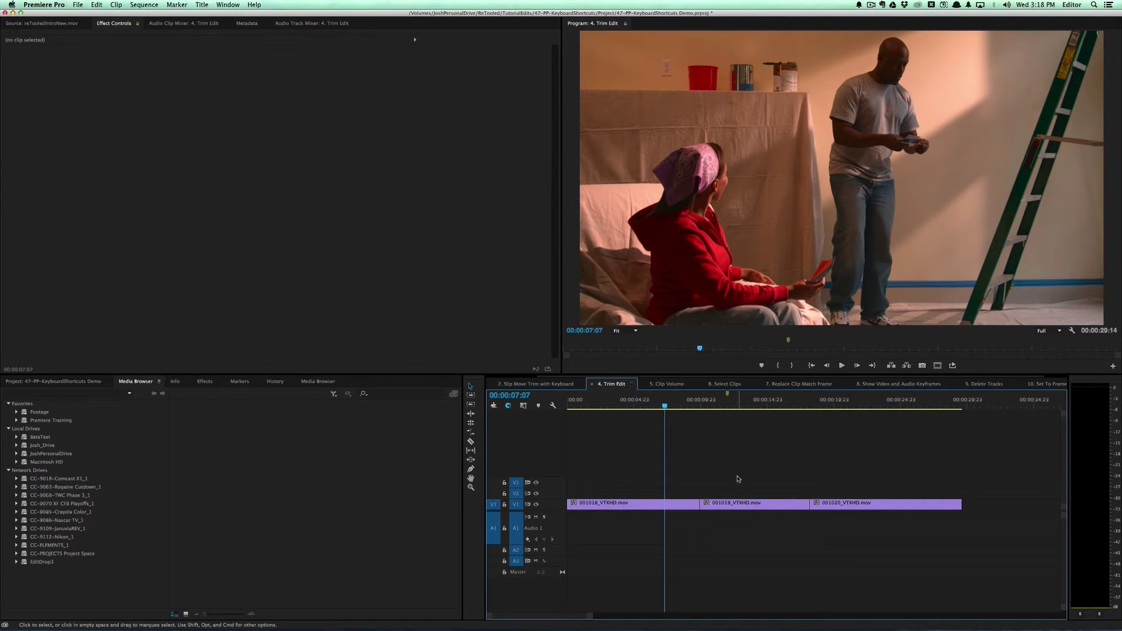
- Open trim mode at the edit between 001018_VTXHD.mov and 001019_VTXHD.mov and loop playback around the cut
key("t")
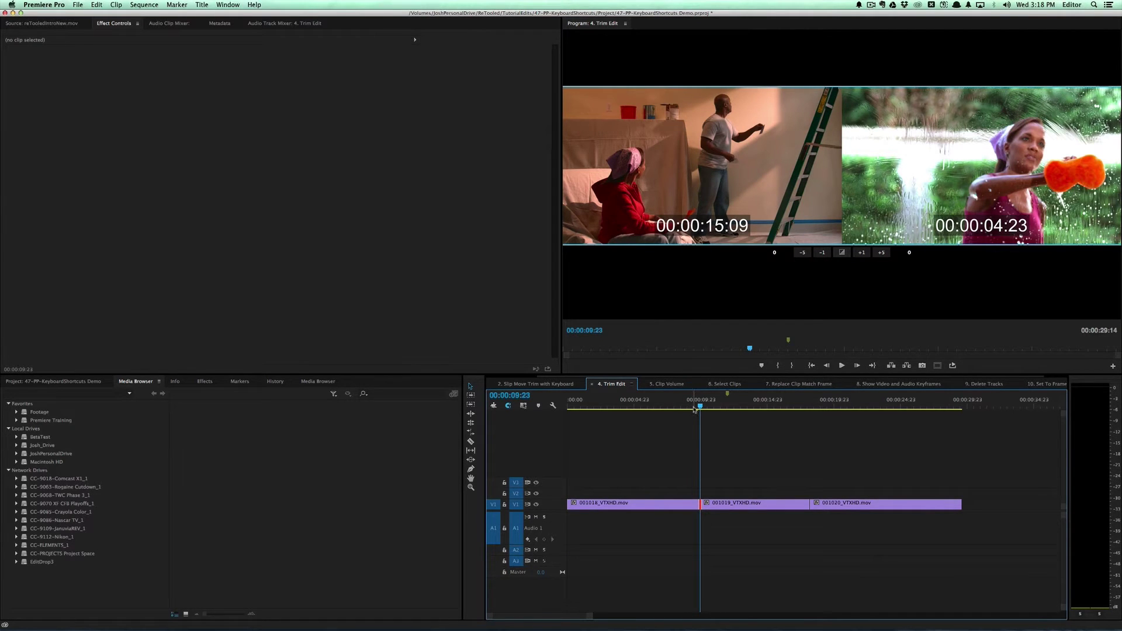
left_click_drag(694, 409, 681, 405)
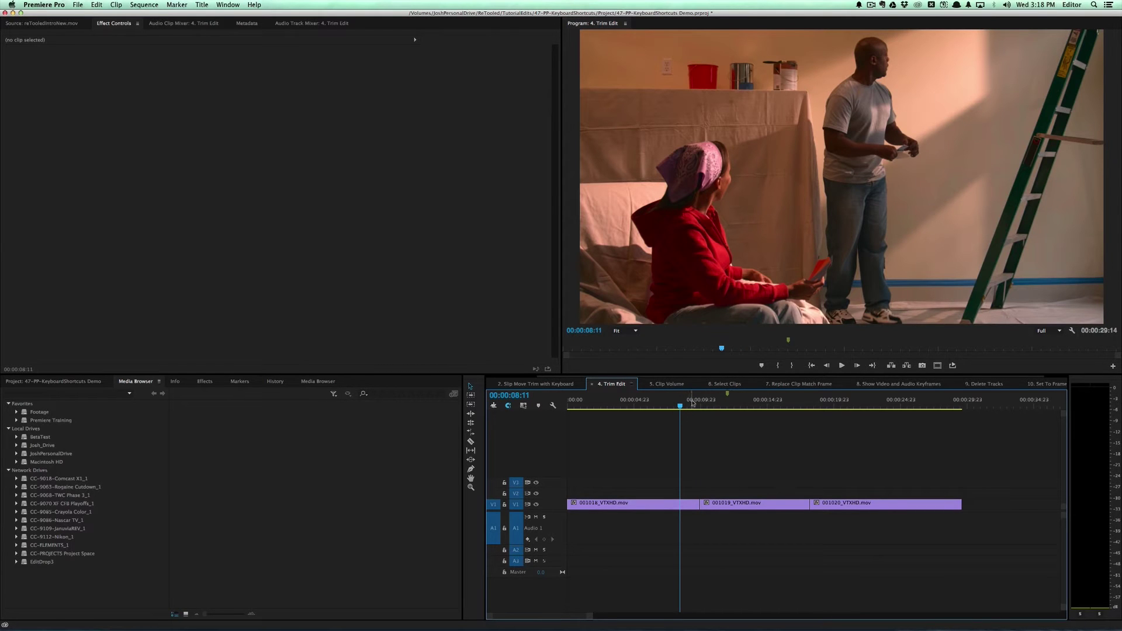
left_click_drag(708, 404, 715, 407)
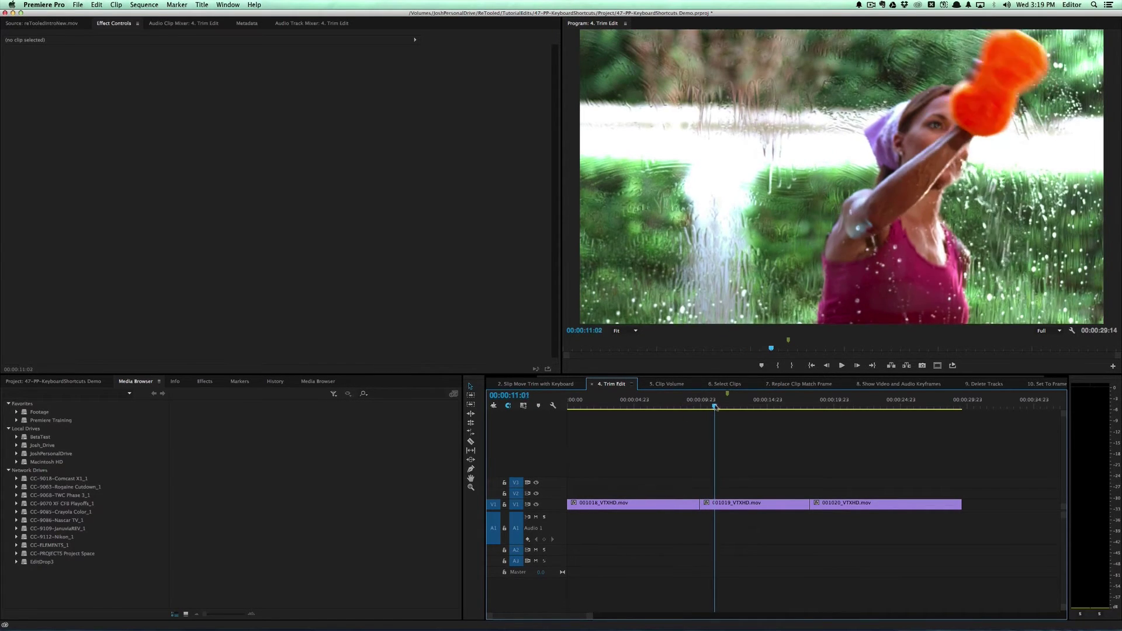
key("t")
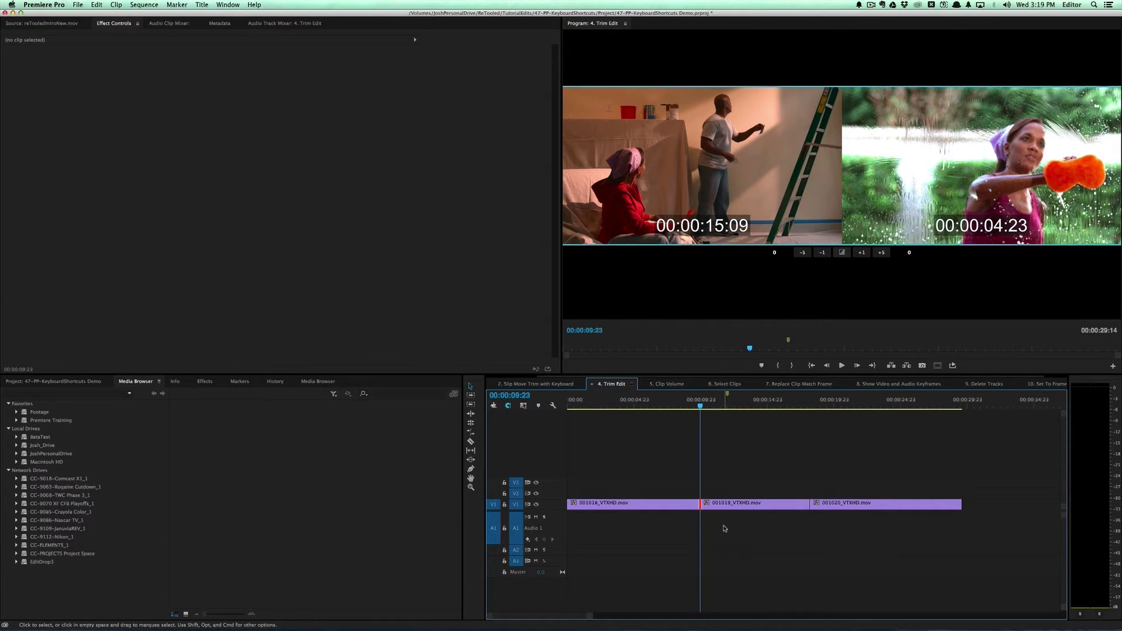
key("space")
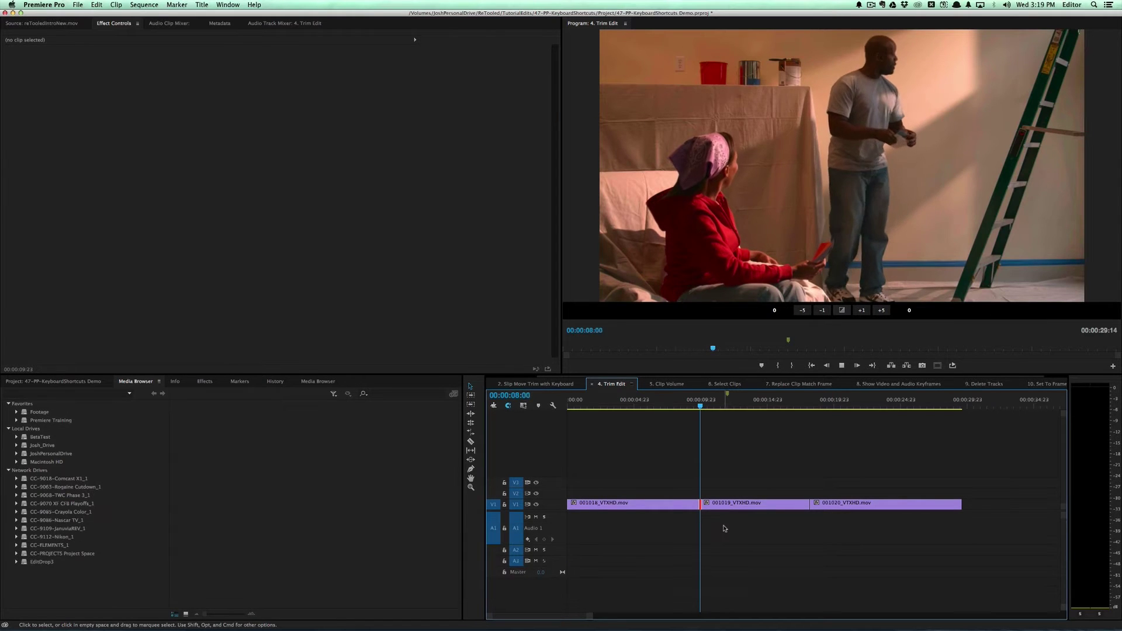
- Roll the edit between the first two clips 11 frames later during looped playback
key("alt")
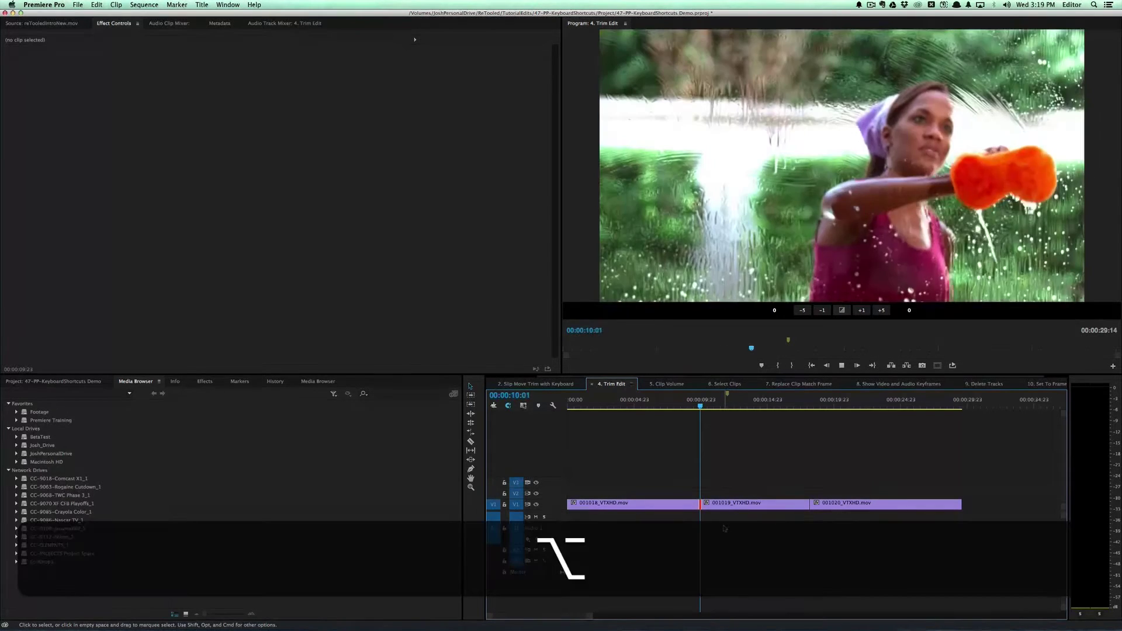
key("alt+Right")
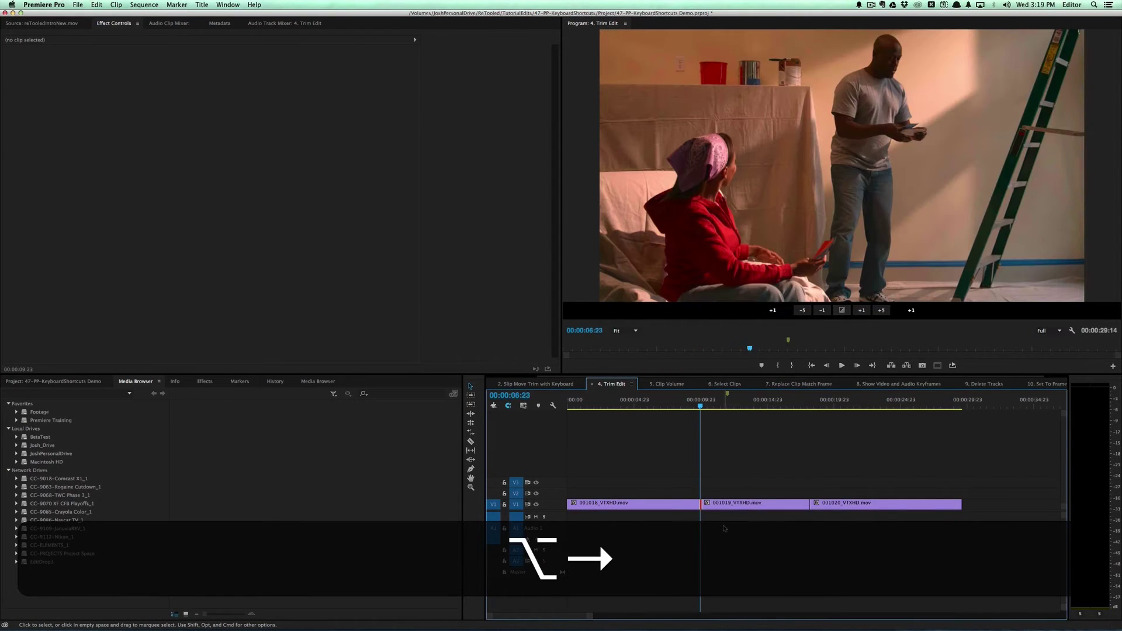
key("alt+Right")
key("alt+Right")
key("alt+Right")
key("alt+Right")
key("alt+Right")
key("alt+Right")
key("alt+Right")
key("alt+Right")
key("alt+Right")
key("alt+Right")
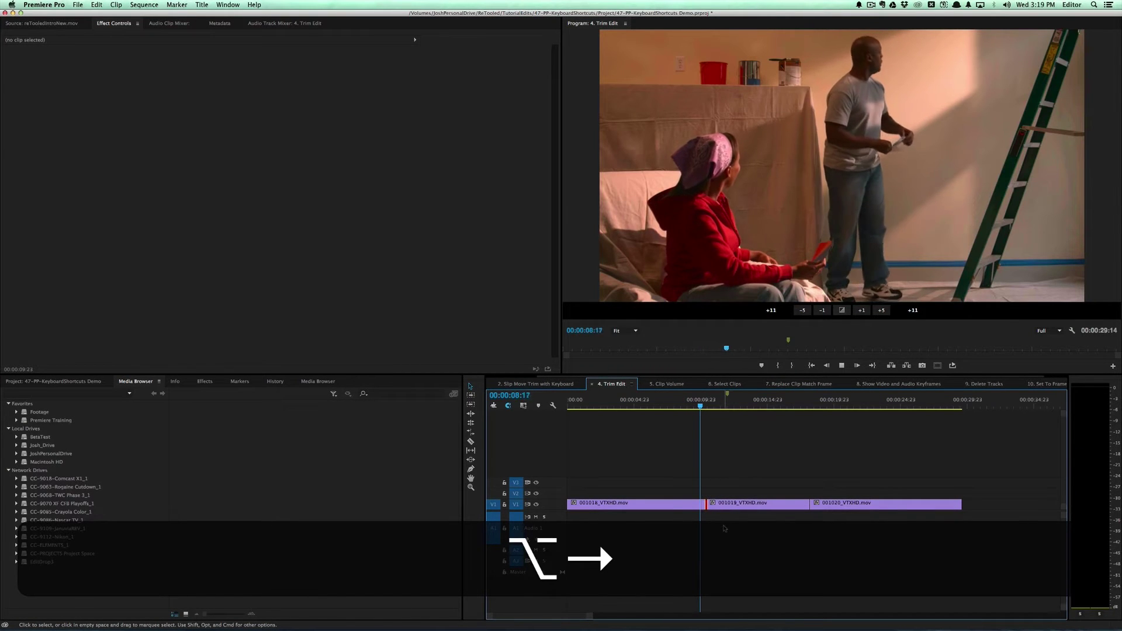
- Roll the same edit earlier, to 11 frames before its original position
key("alt+Left")
key("alt+Left")
key("alt+Left")
key("alt+Left")
key("alt+Left")
key("alt+Left")
key("alt+Left")
key("alt+Left")
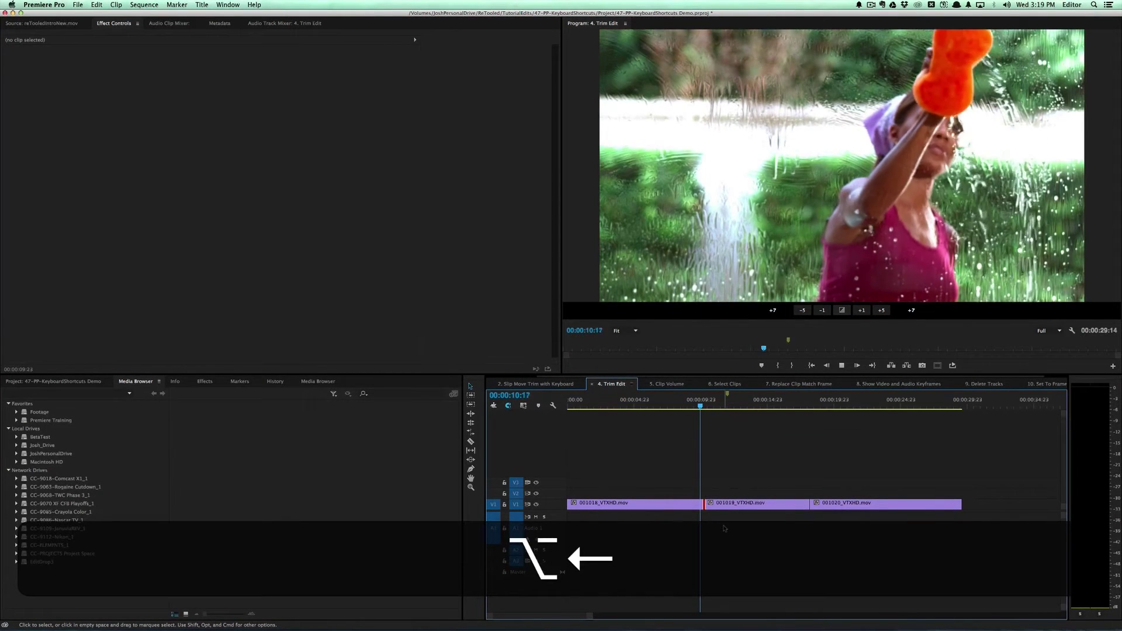
key("alt+Left")
key("alt+Left")
key("alt+Left")
key("alt+Left")
key("alt+Left")
key("alt+Left")
key("alt+Left")
key("alt+Left")
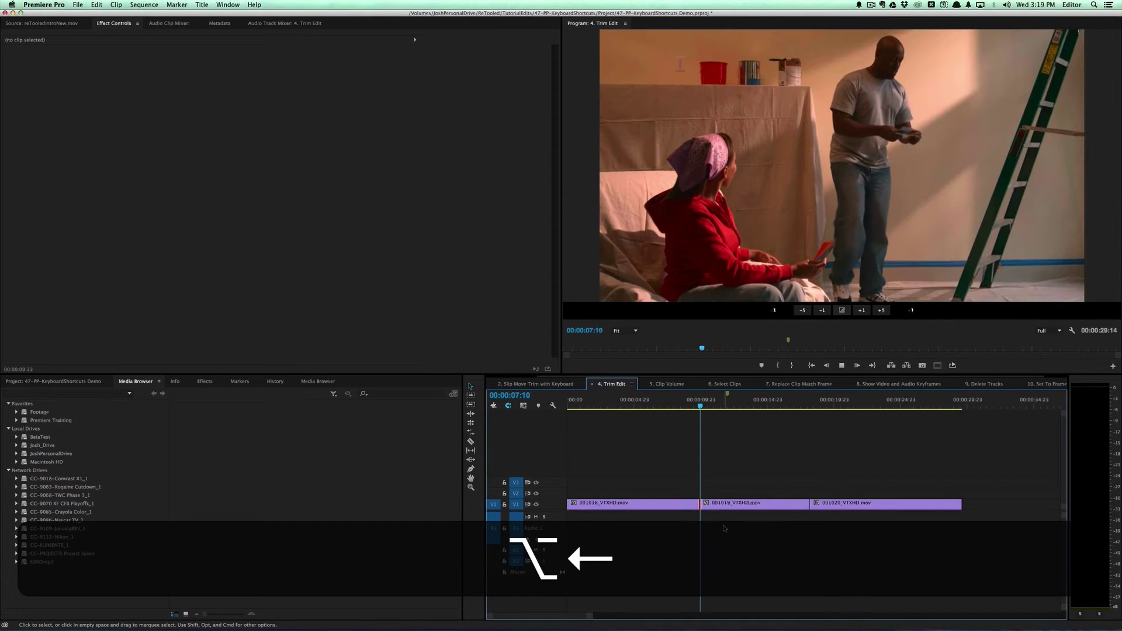
key("alt+Left")
key("alt+Left")
key("alt+Left")
key("alt+Left")
key("alt+Left")
key("alt+Left")
key("alt+Left")
key("alt+Left")
key("alt+Left")
key("alt+Left")
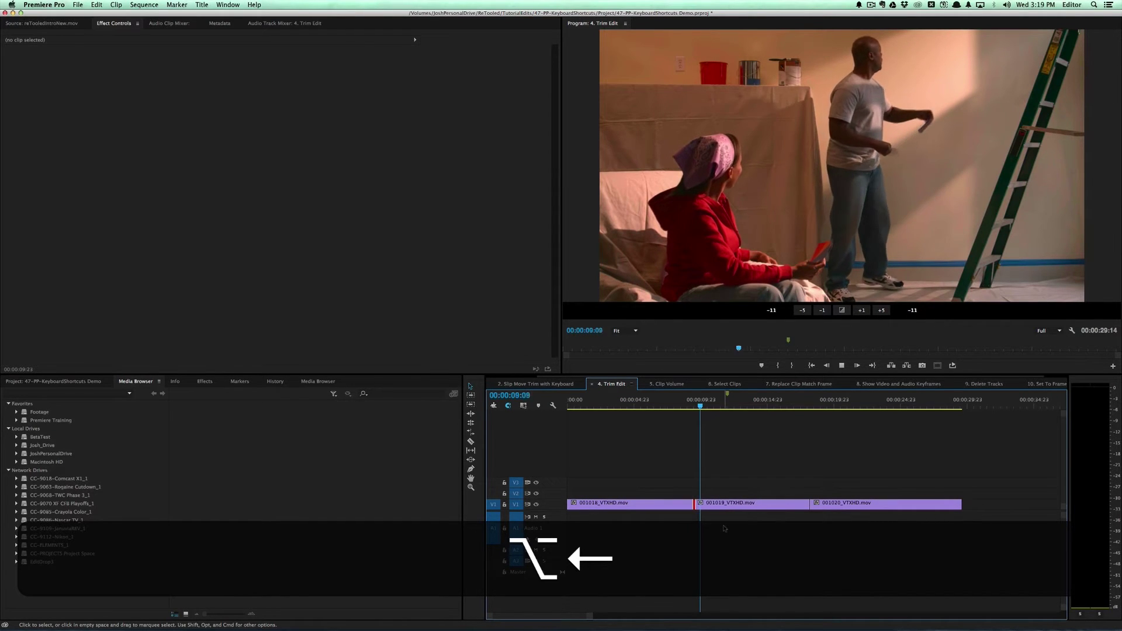
- Roll the edit between the first two clips later during looped playback, to 13 frames past its original position
key("alt+Right")
key("alt+Right")
key("alt+Right")
key("alt+Right")
key("alt+Right")
key("alt+Right")
key("alt+Right")
key("alt+Right")
key("alt+Right")
key("alt+Right")
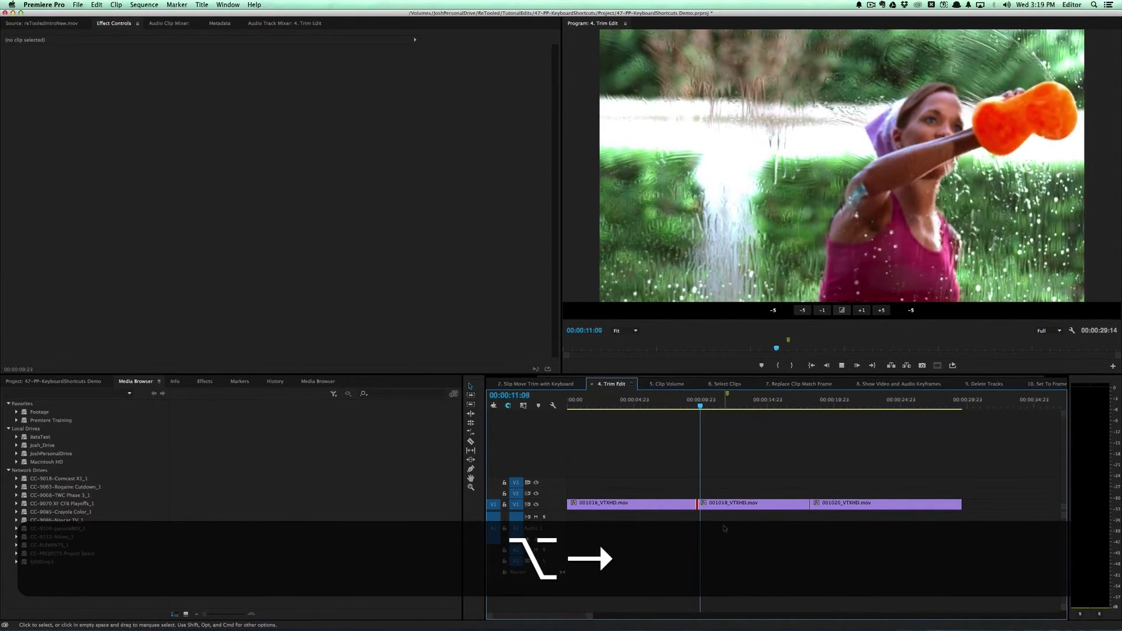
key("alt+Right")
key("alt+Right")
key("alt+Right")
key("alt+Right")
key("alt+Right")
key("alt+Right")
key("alt+Right")
key("alt+Right")
key("alt+Right")
key("alt+Right")
key("alt+Right")
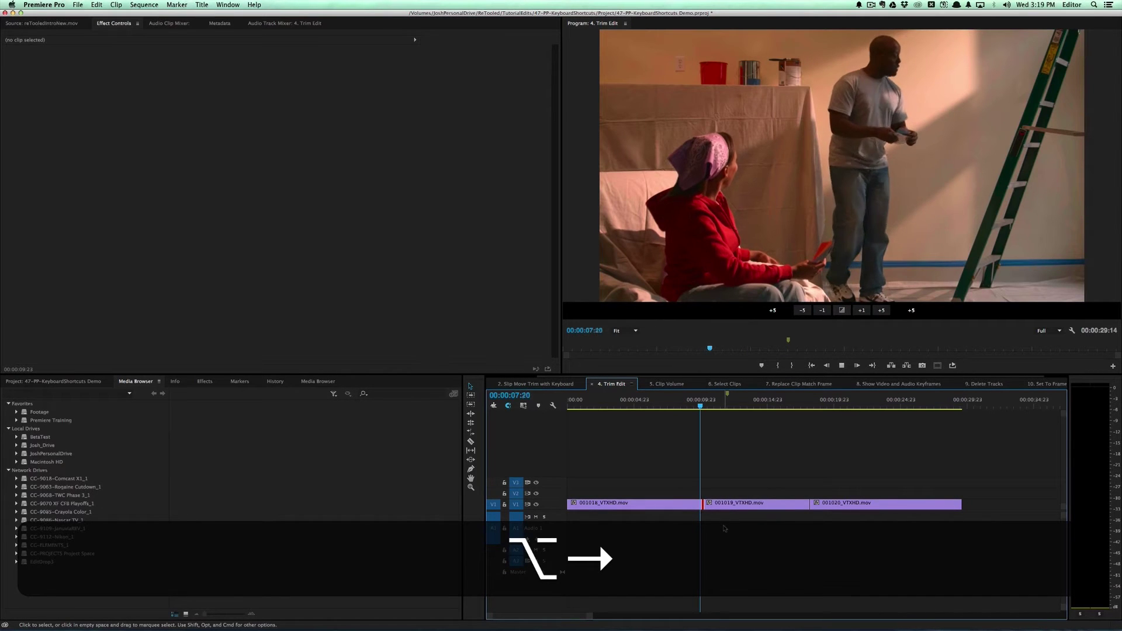
key("alt+Right")
key("alt+Right")
key("alt+Right")
key("alt+Right")
key("alt+Right")
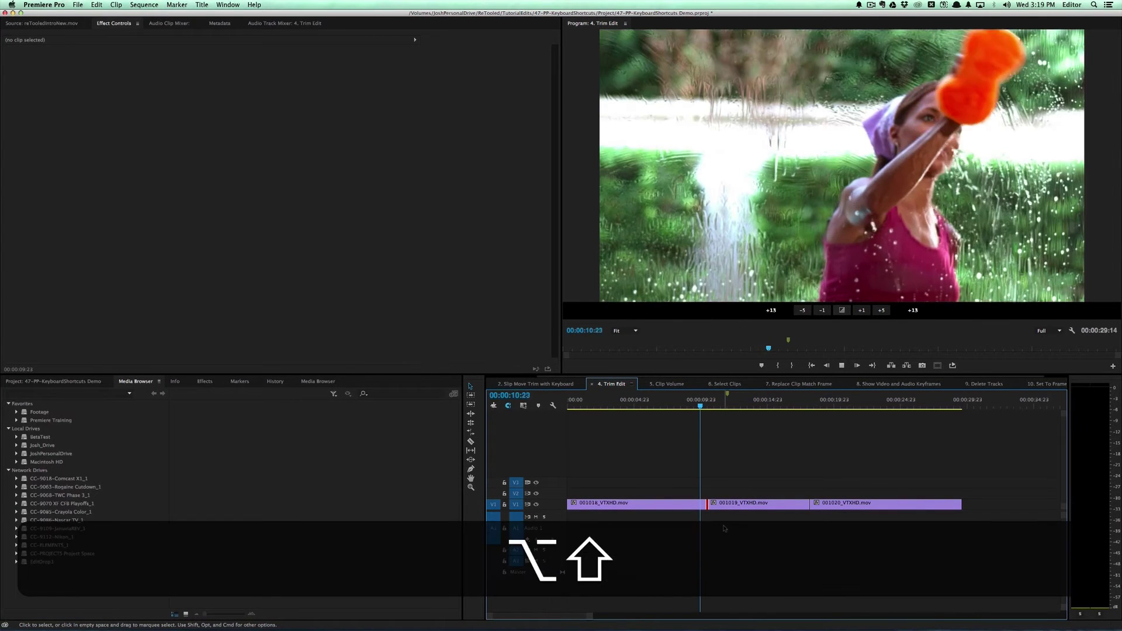
- Roll the edit in five-frame increments, once later to +18, then earlier to 7 frames before its original position
key("alt+shift+Right")
key("alt+shift+Left")
key("alt+shift+Left")
key("alt+shift+Left")
key("alt+shift+Left")
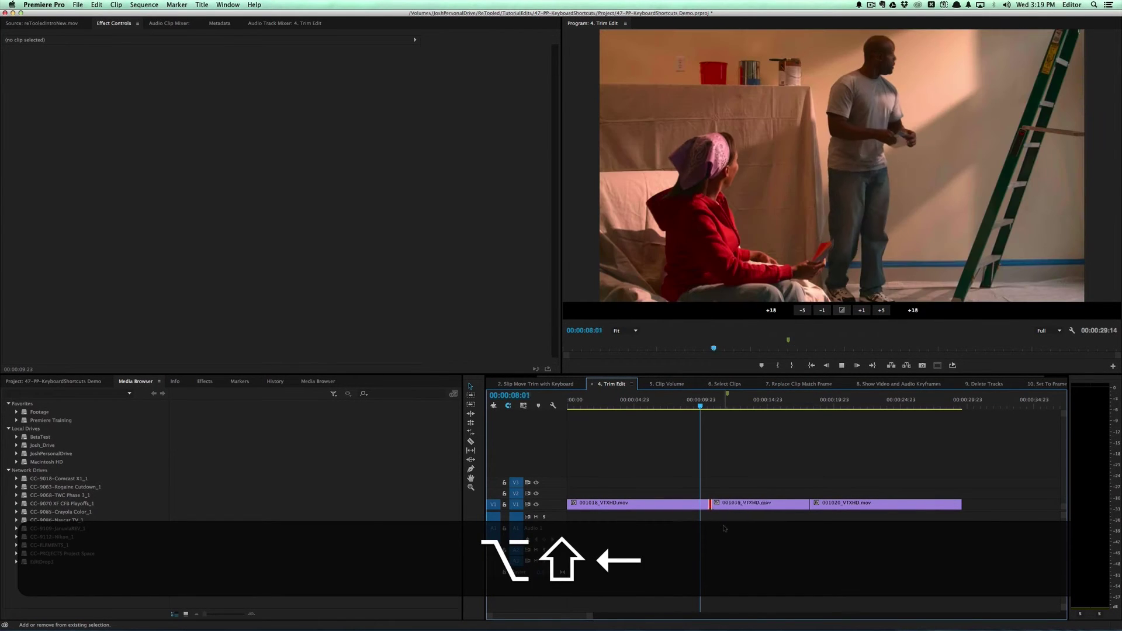
key("alt+shift+Left")
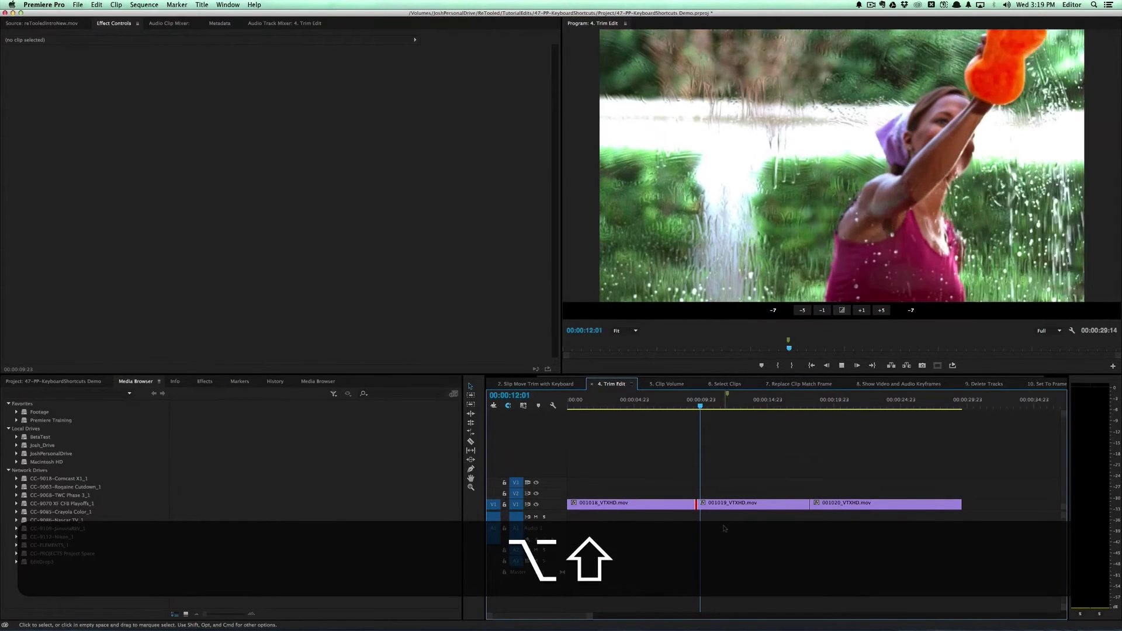
- Stop the looped playback and switch the edit's trim type from roll to ripple out, then to ripple in
key("space")
key("space")
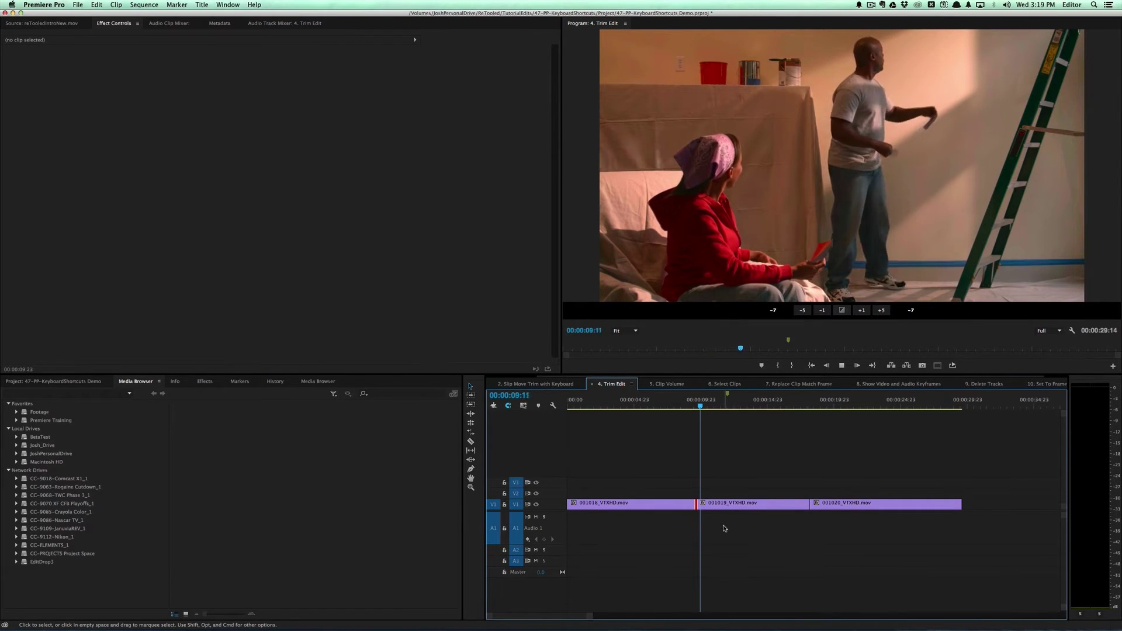
key("space")
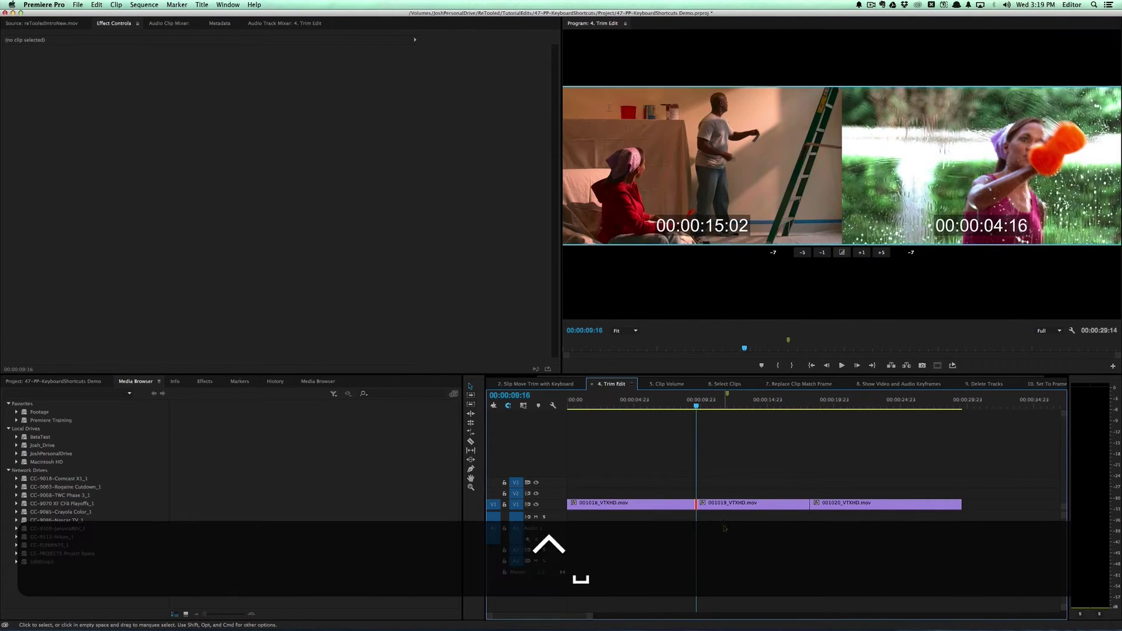
key("ctrl+t")
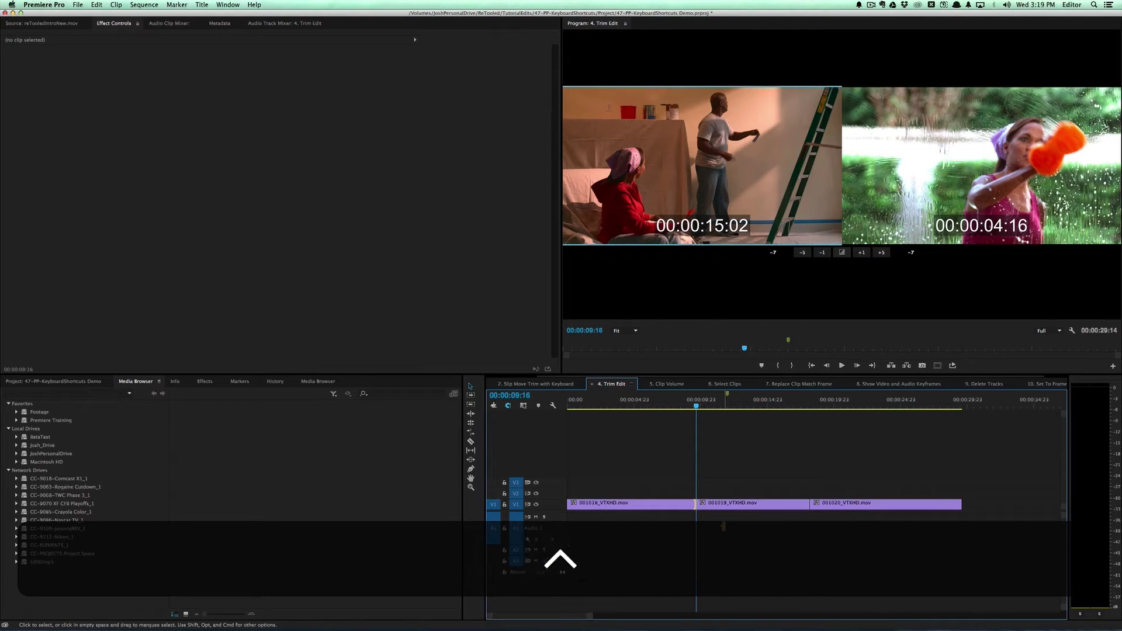
key("ctrl+t")
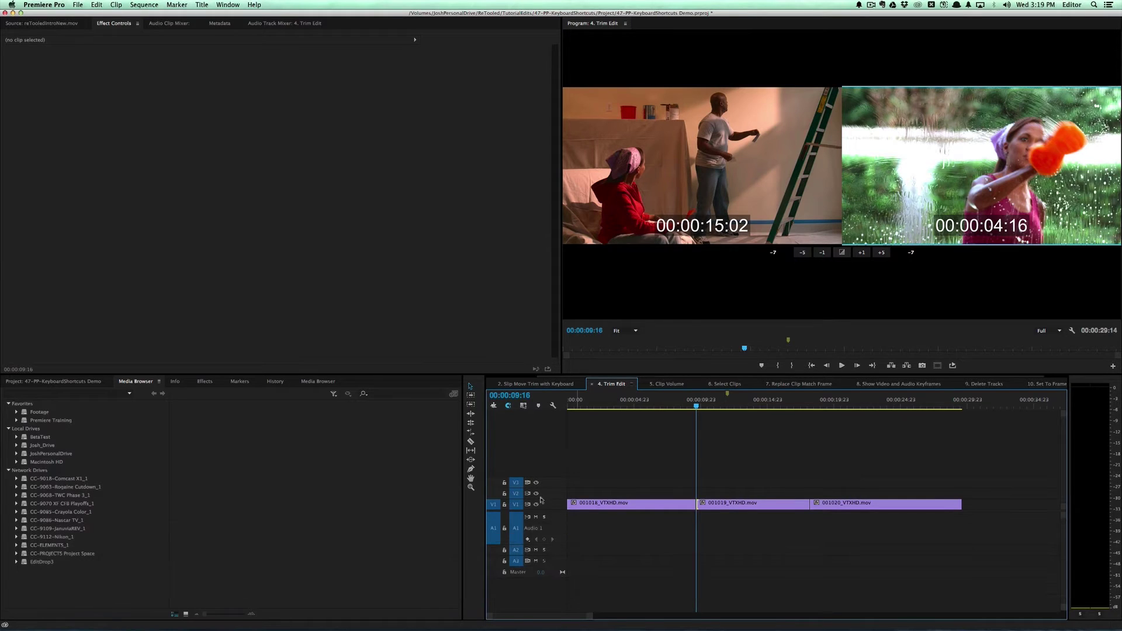
- Increase the V1 track's height and cycle the edit's trim types around to a ripple trim of the outgoing clip
left_click_drag(545, 500, 545, 479)
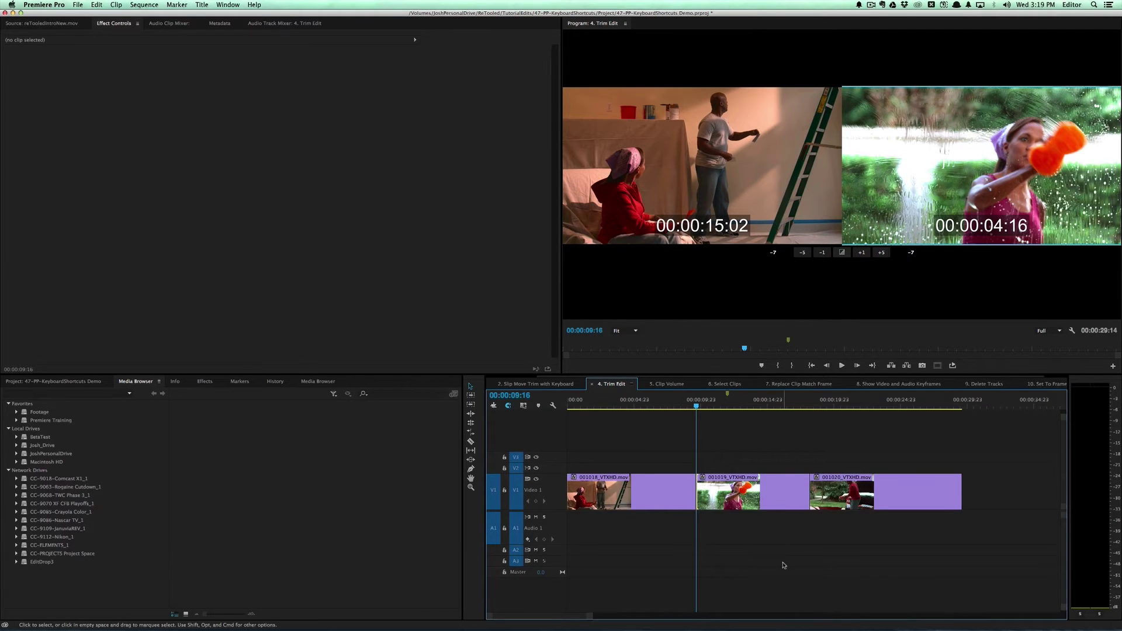
key("ctrl")
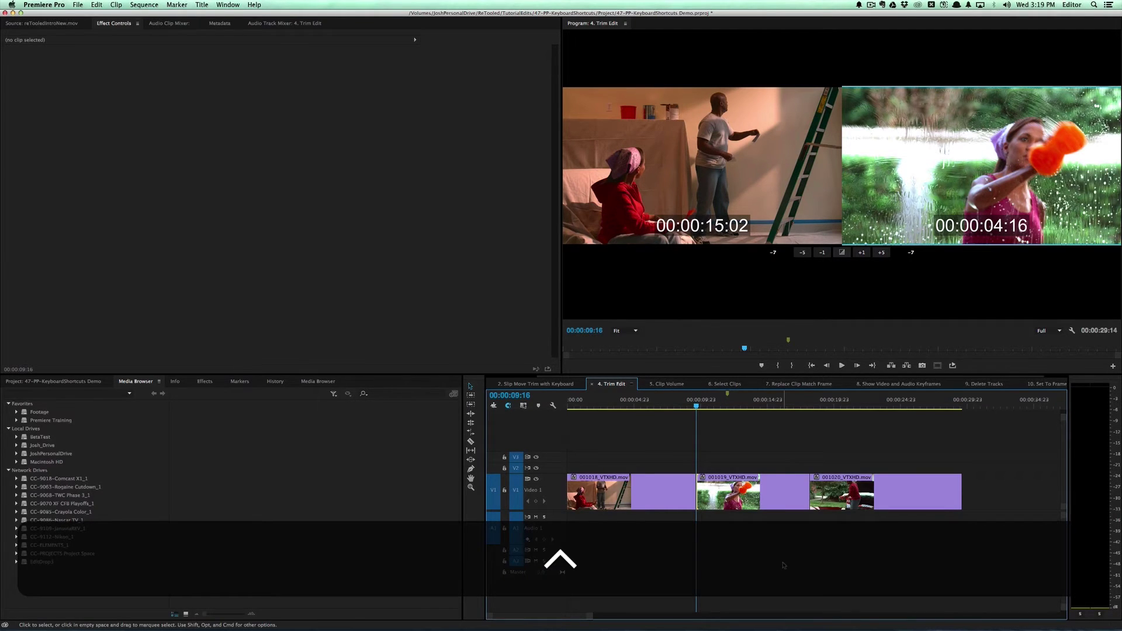
key("ctrl+t")
key("ctrl")
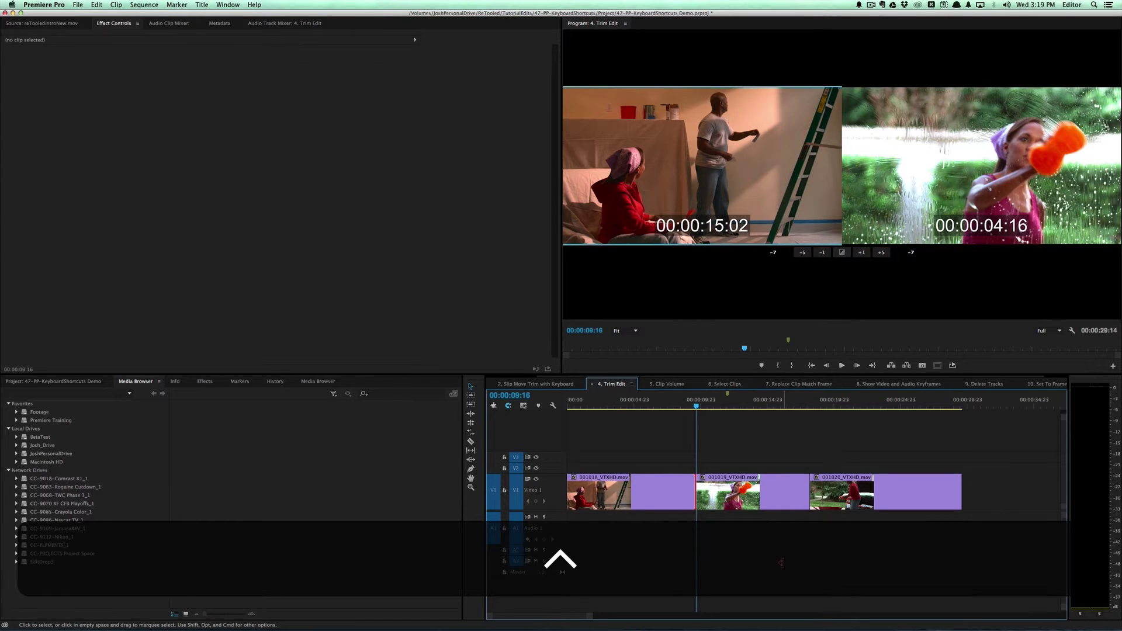
key("ctrl+t")
key("ctrl+t")
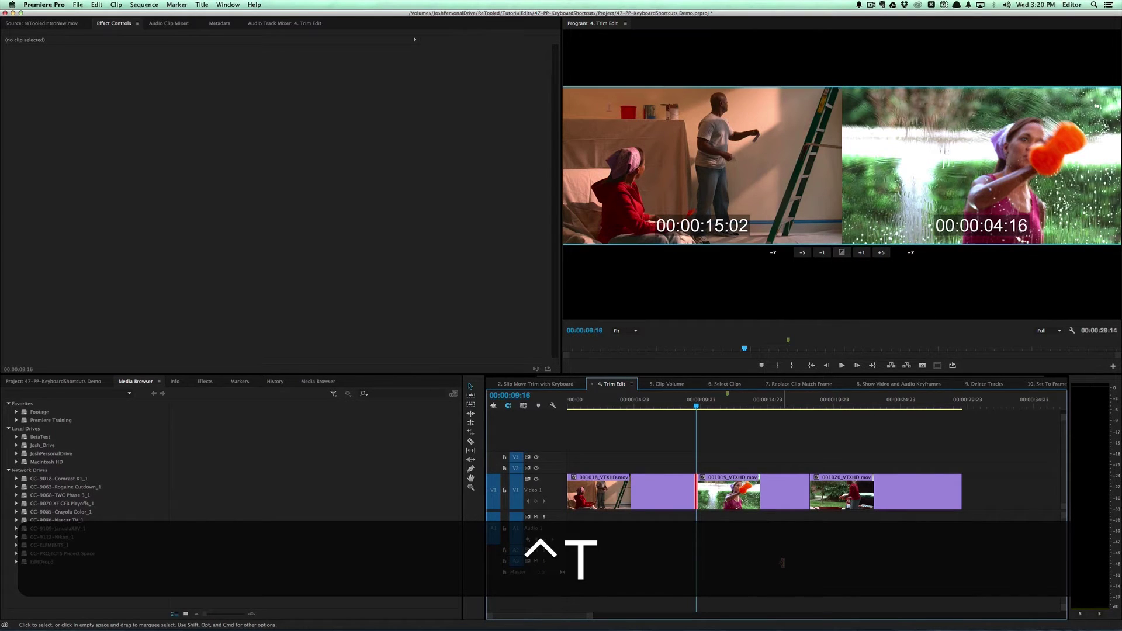
key("ctrl+t")
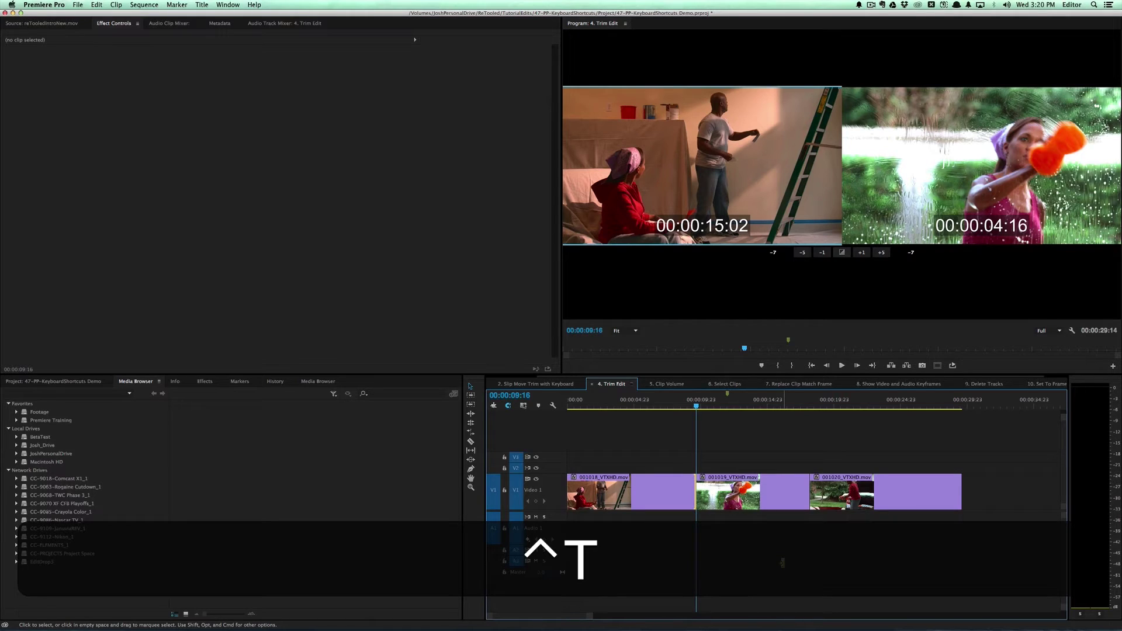
key("ctrl+t")
key("ctrl+t")
key("ctrl+t")
- Loop playback around the cut and ripple trim the first clip's end later, to a +34 frame out shift
key("space")
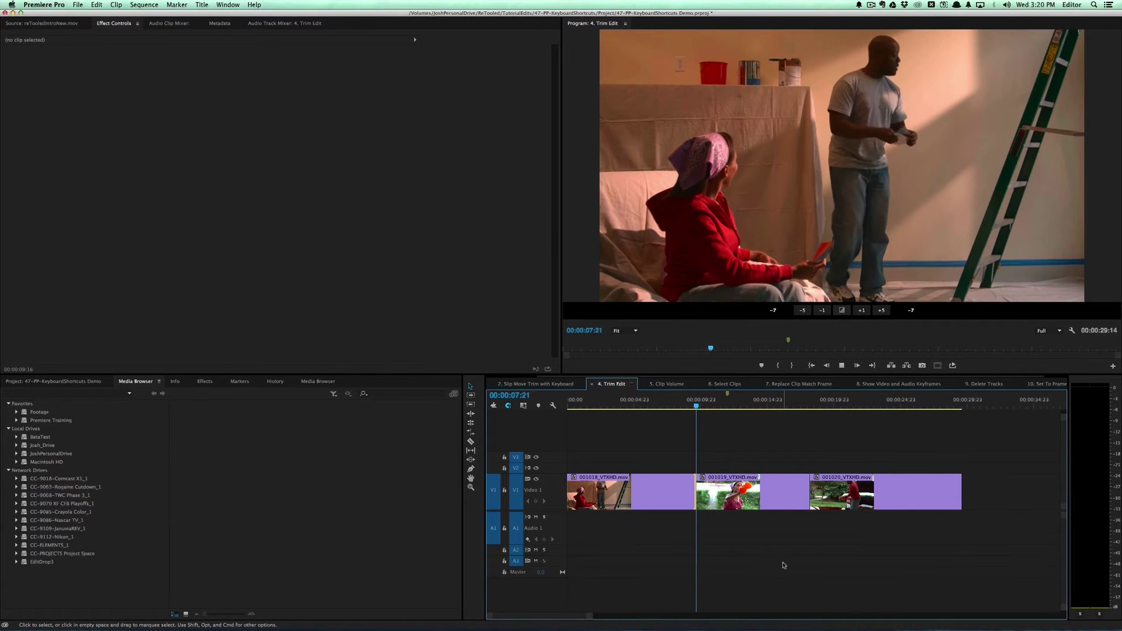
key("alt+Right")
key("alt+Right")
key("alt+Right")
key("alt+Right")
key("alt+Right")
key("alt+Right")
key("alt+Right")
key("alt+Right")
key("alt+Right")
key("alt+Right")
key("alt+Right")
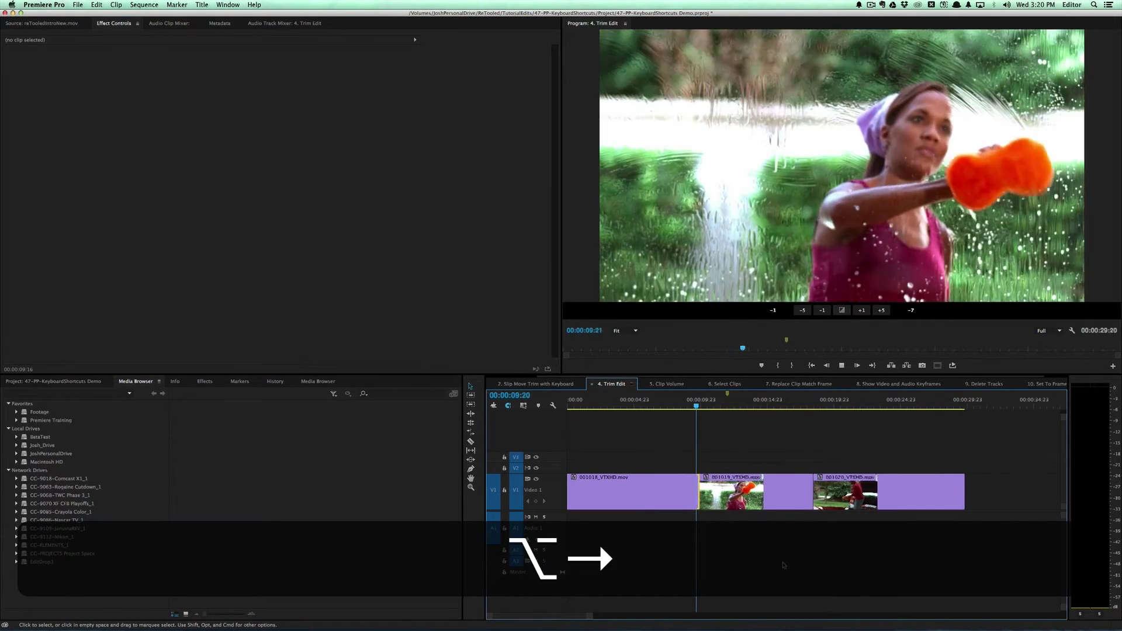
key("alt+Right")
key("alt+Right")
key("alt+Right")
key("alt+Right")
key("alt+Right")
key("alt+Right")
key("alt+Right")
key("alt+Right")
key("alt+Right")
key("alt+Right")
key("alt+Right")
key("alt+Right")
key("alt+Right")
key("alt+Right")
key("alt+Right")
key("alt+Right")
key("alt+Right")
key("alt+Right")
key("alt+Right")
key("alt+Right")
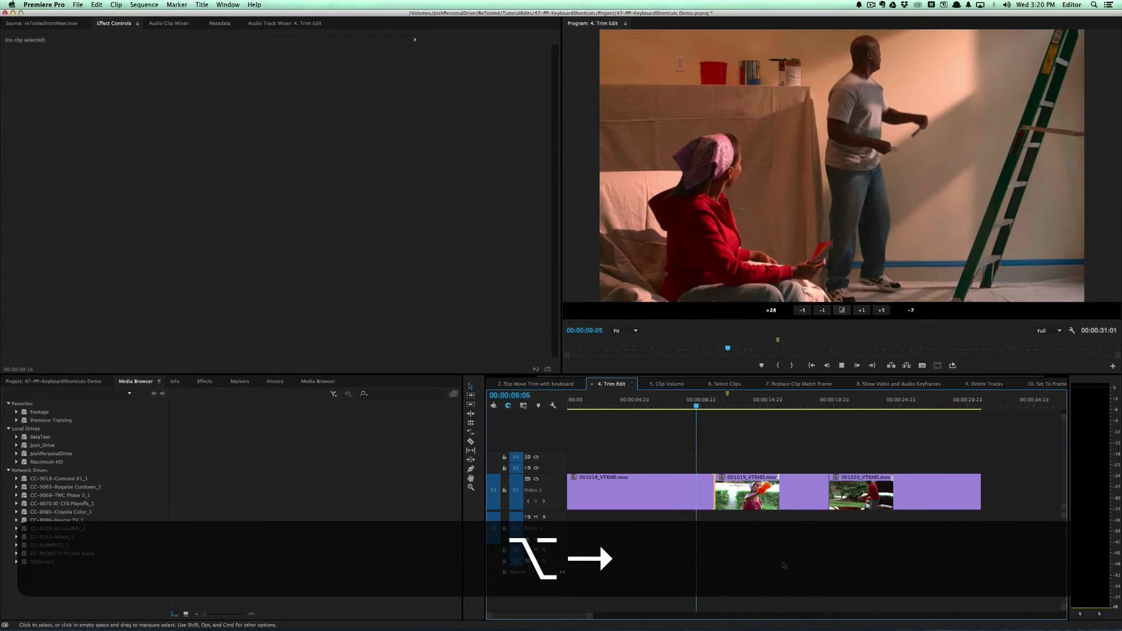
key("alt+Right")
key("alt+Right")
key("alt+Right")
key("alt+Right")
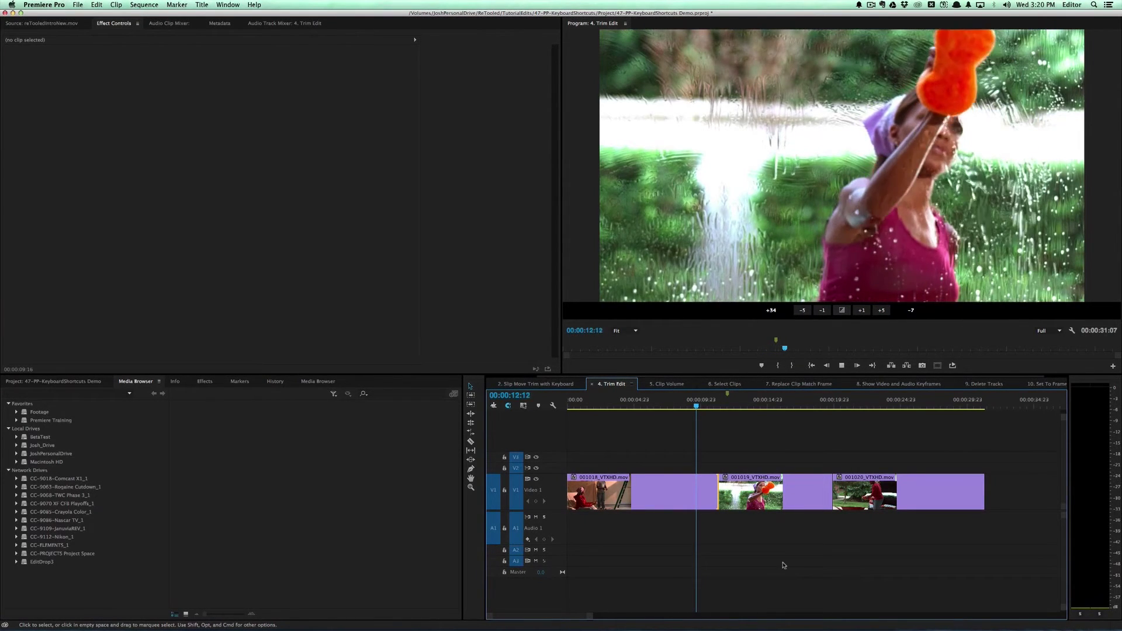
- Ripple trim the first clip's end back to 00:00:08:13 with reverse shuttle playback, then extend it with forward shuttle playback
key("j")
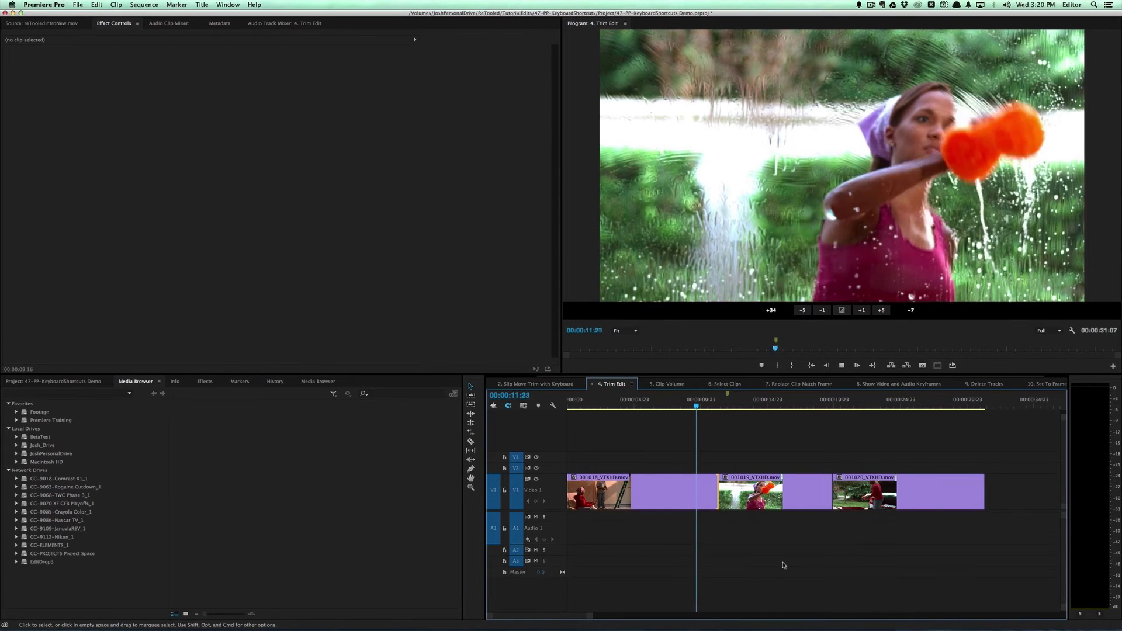
key("k")
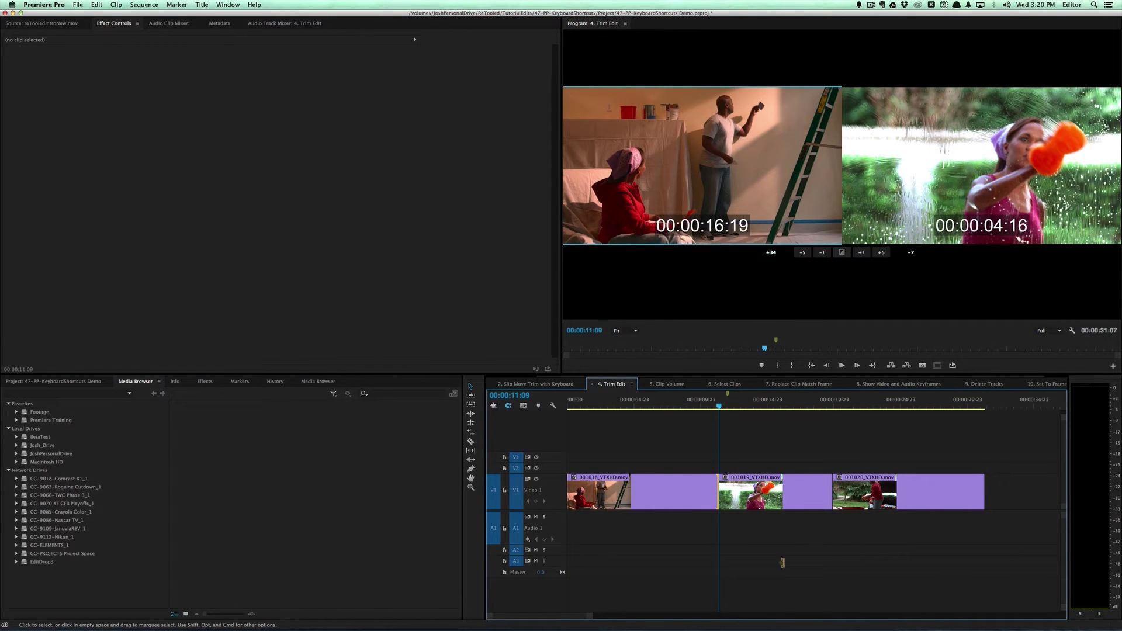
key("j")
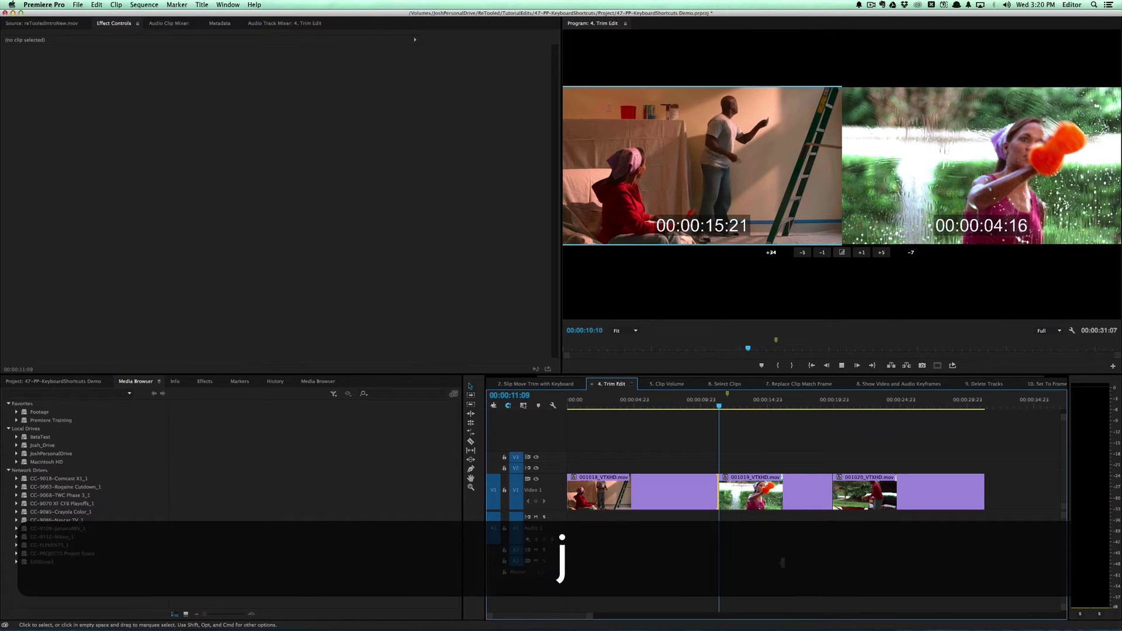
key("k")
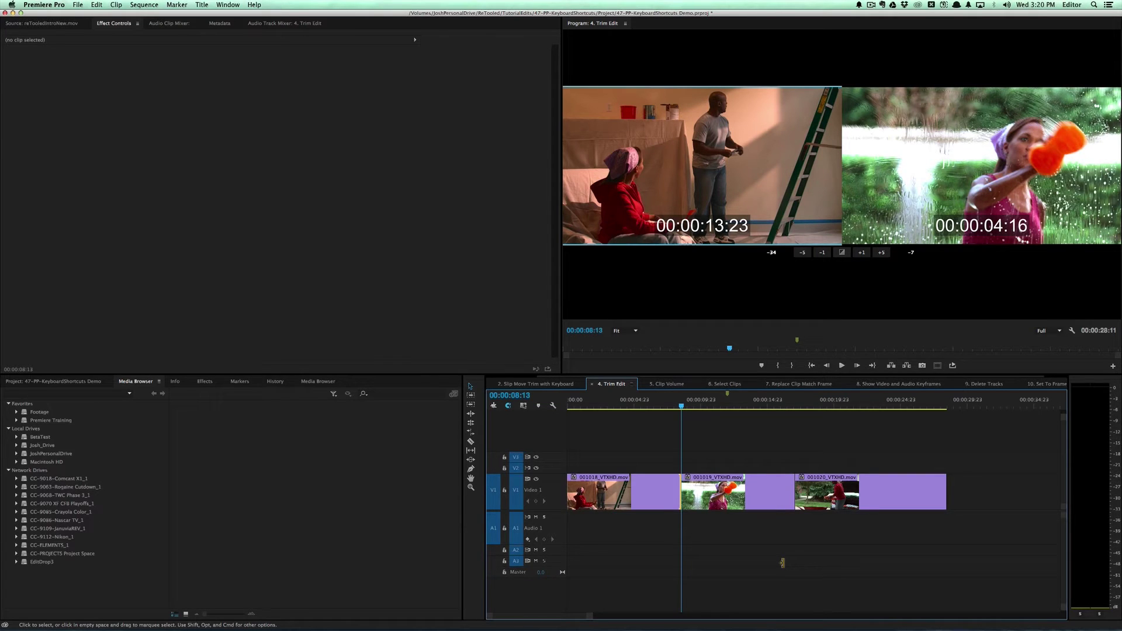
key("l")
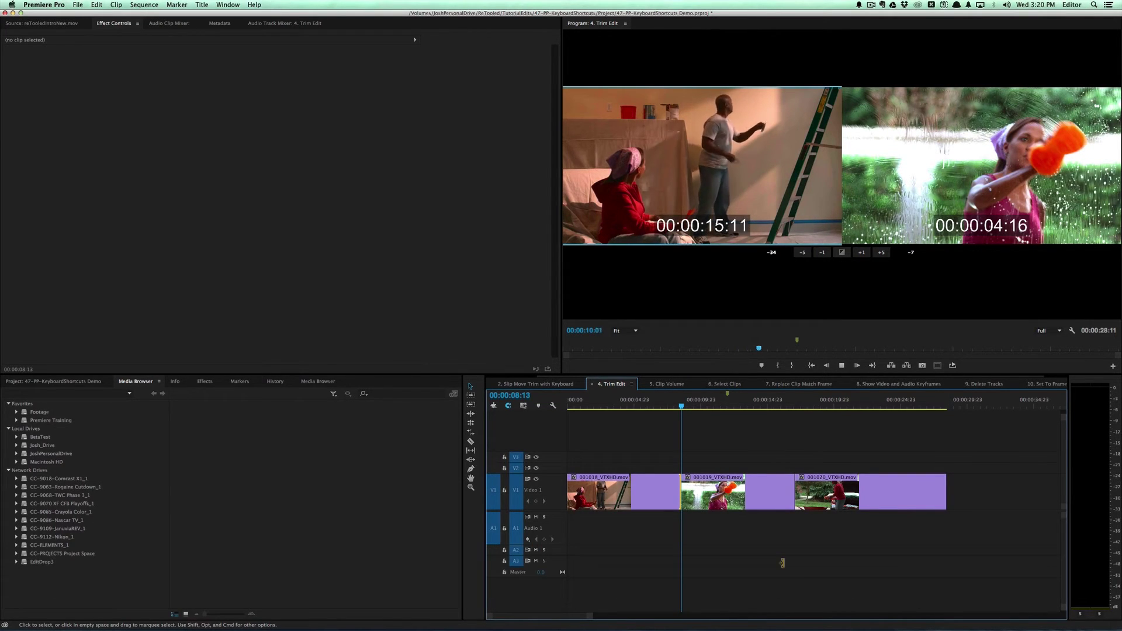
key("k")
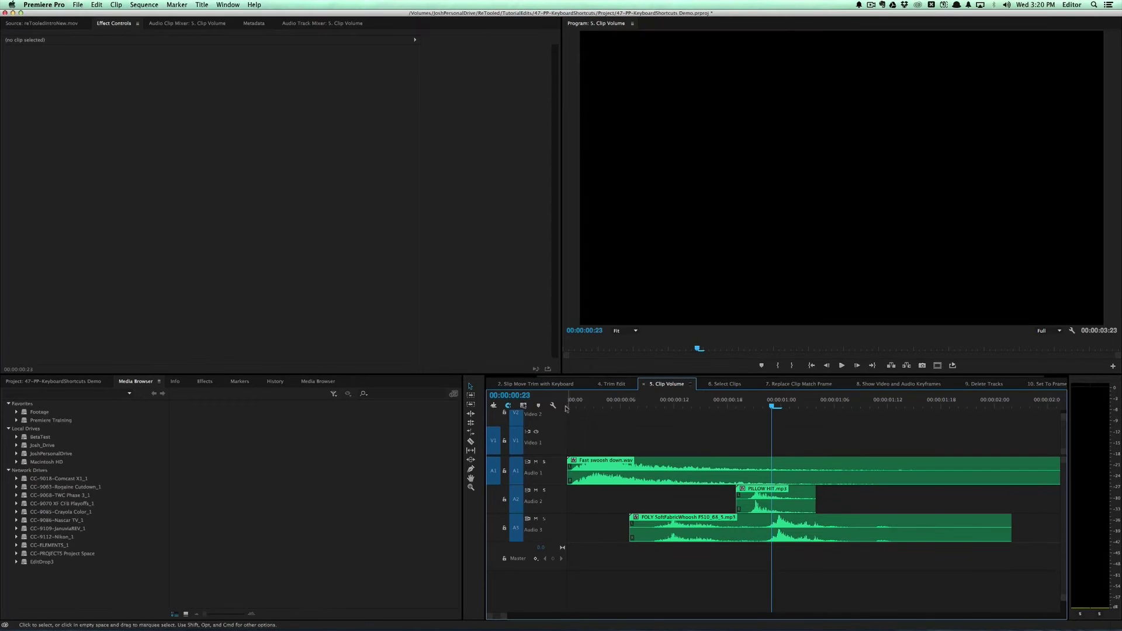
- In the 5. Clip Volume sequence, show audio keyframes and raise the volume line of Fast swoosh down.wav by about 3 dB
left_click(554, 406)
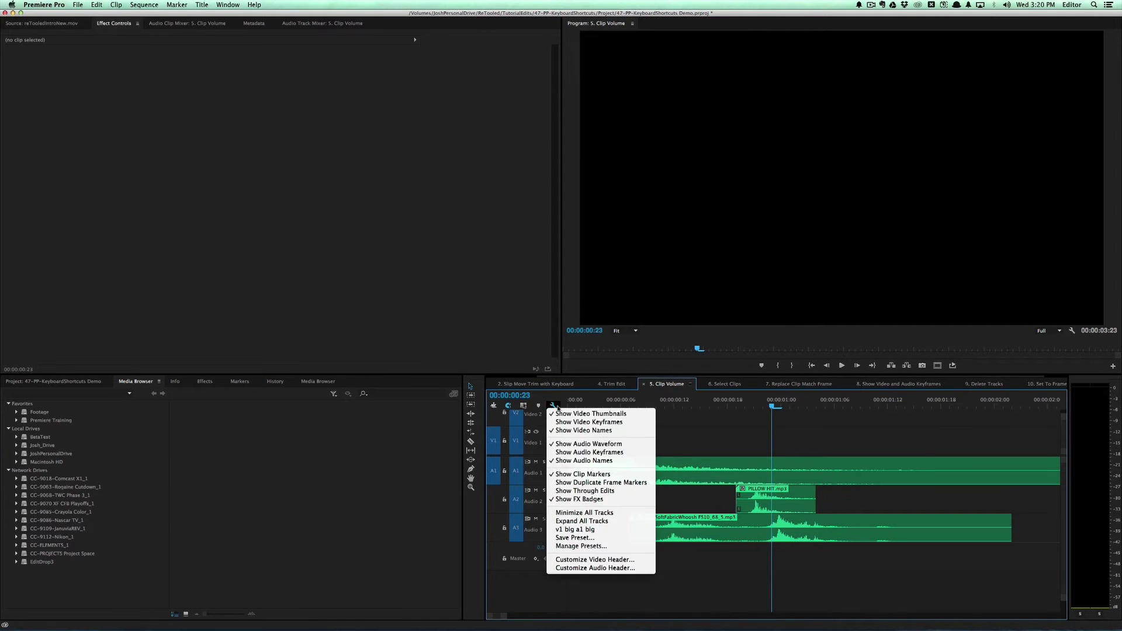
left_click(601, 453)
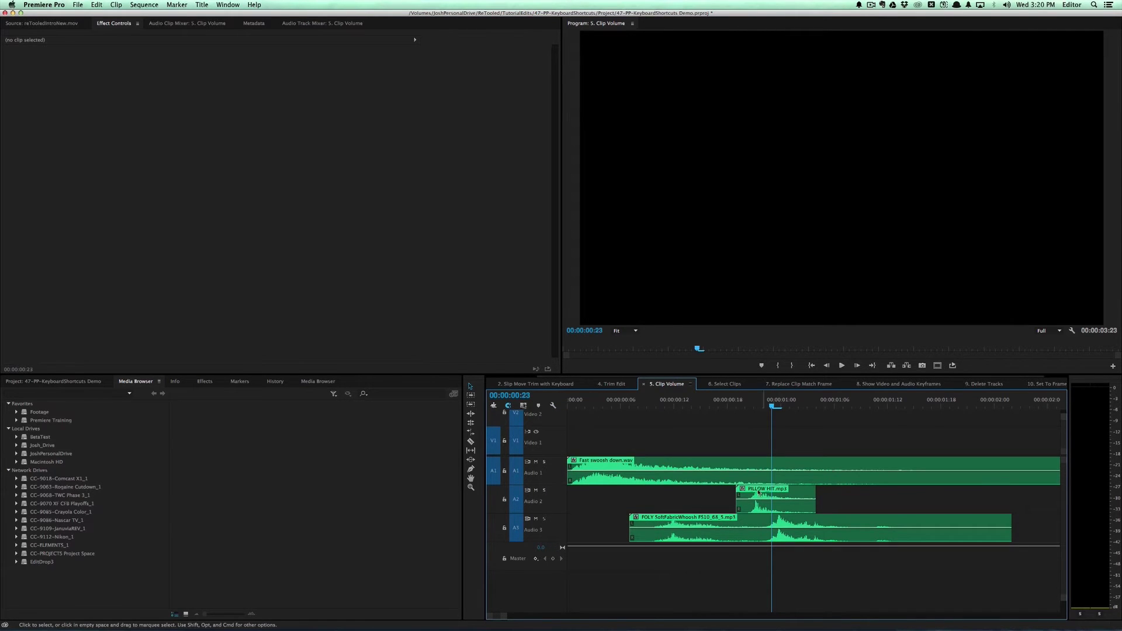
left_click(751, 481)
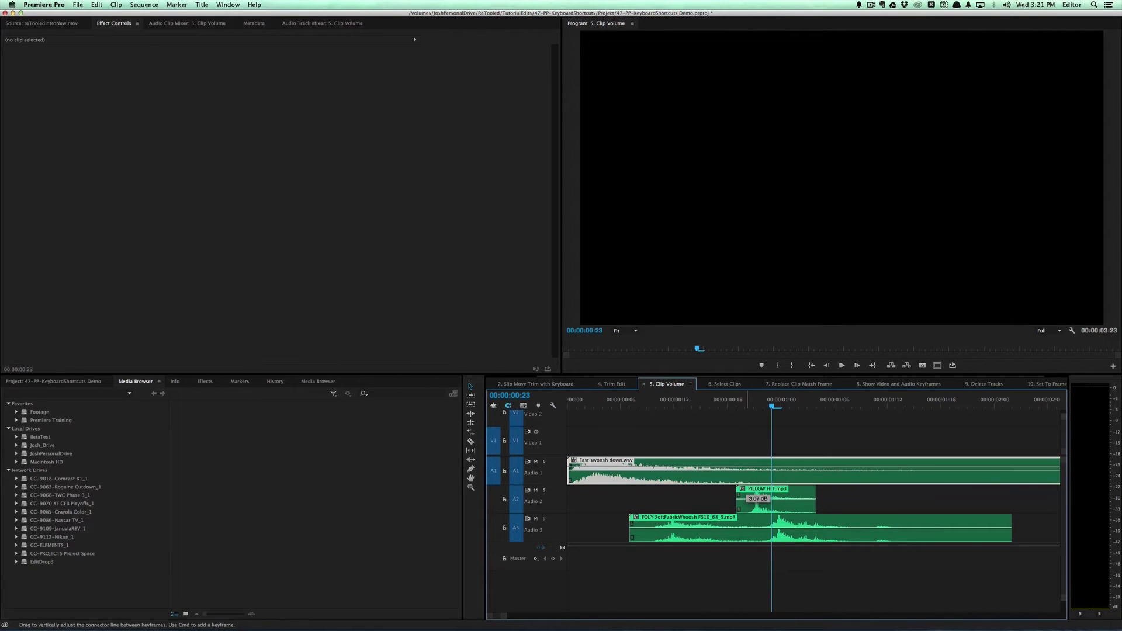
left_click(749, 471)
left_click(739, 445)
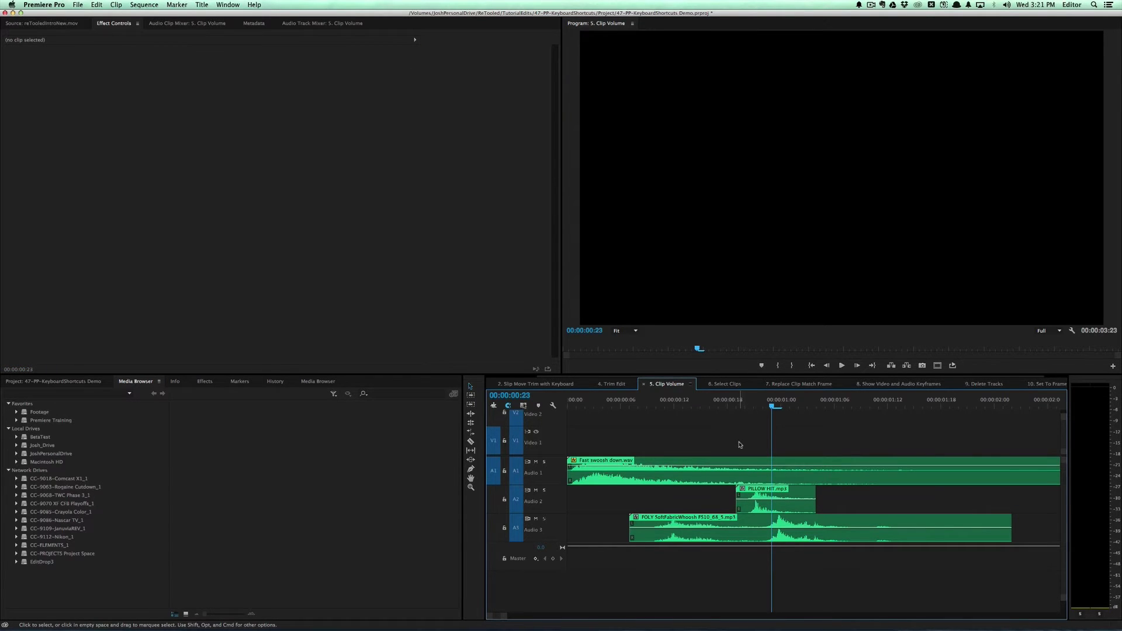
- With no clip selected, raise the volume of the audio clips under the playhead, then lower it in repeated increments
key("]")
key("]")
key("]")
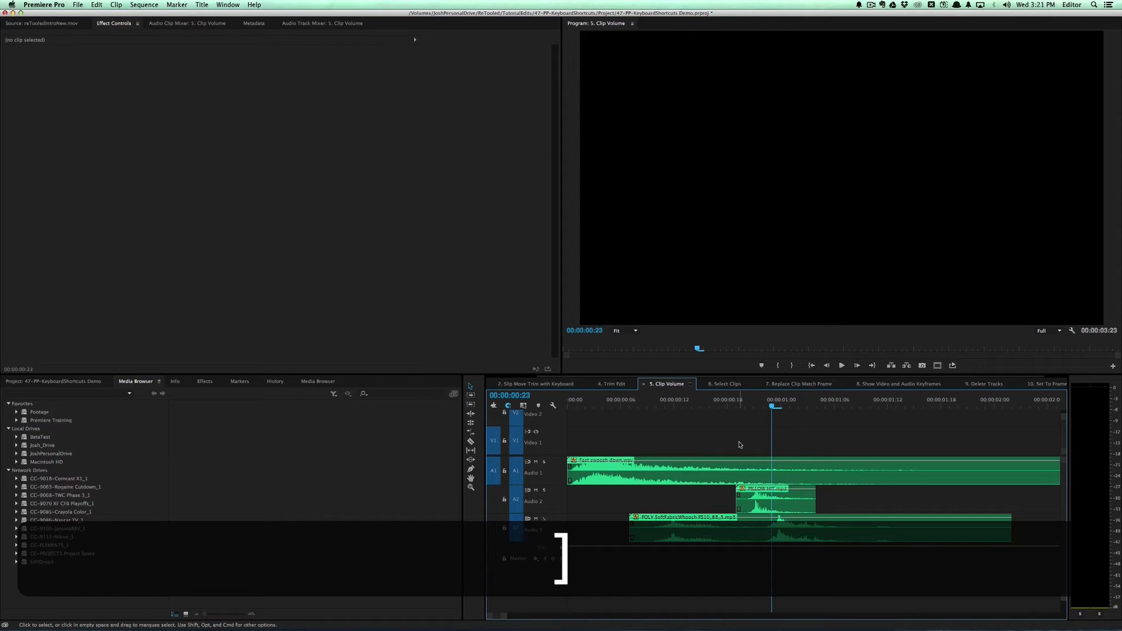
key("[")
key("[")
key("[")
key("[")
key("[")
key("[")
key("[")
key("[")
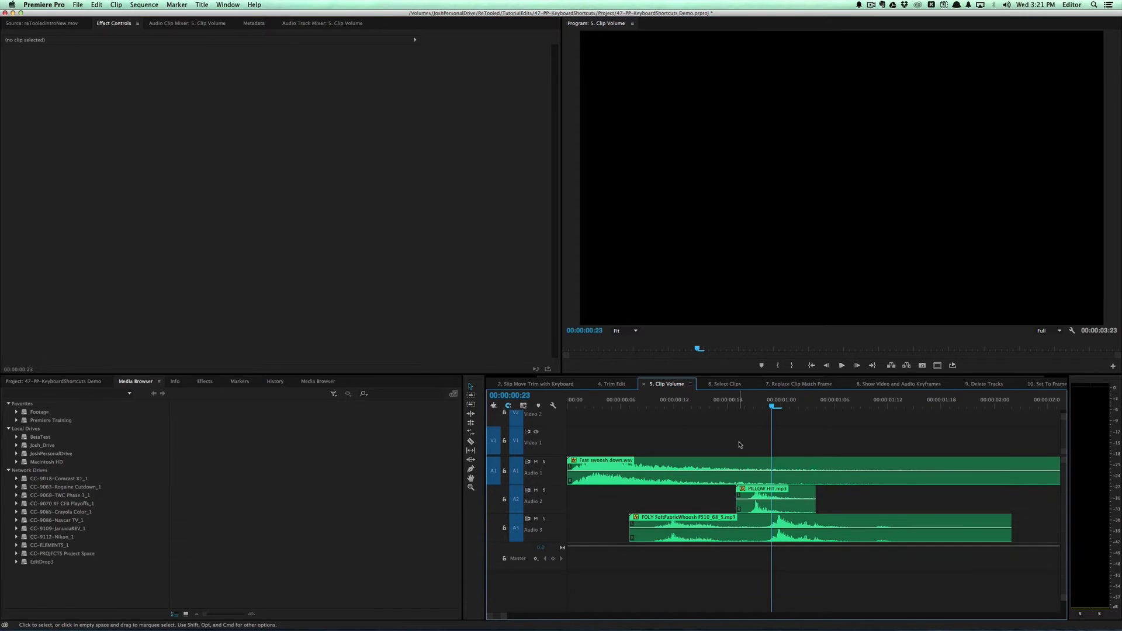
- Select only Fast swoosh down.wav and adjust its volume down and up in small increments, finishing with several reductions
left_click(740, 465)
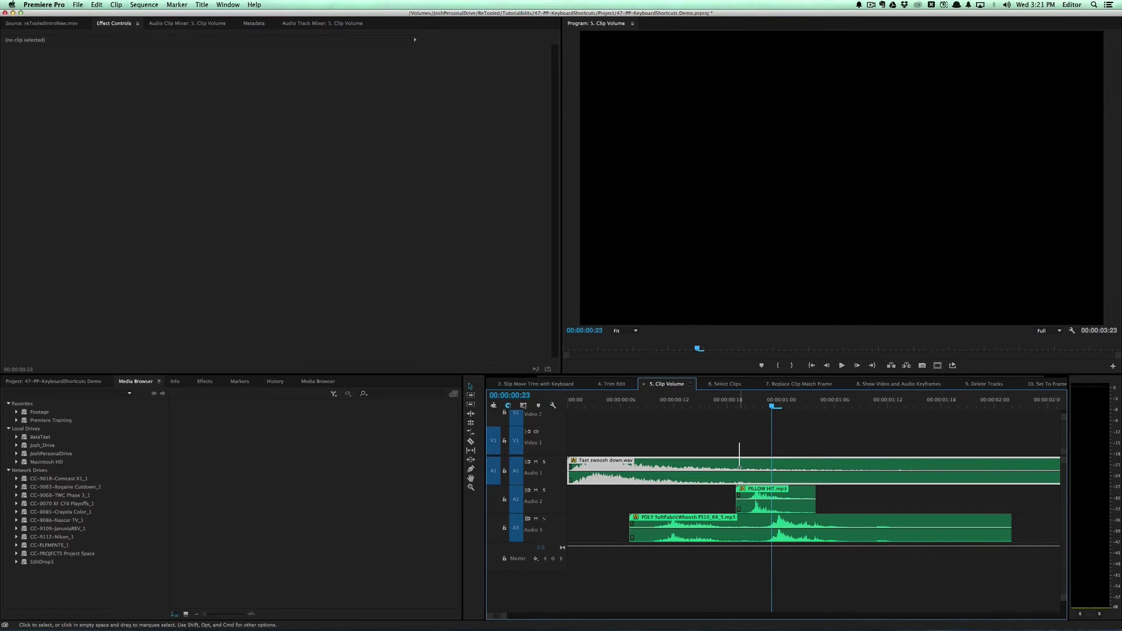
key("[")
key("[")
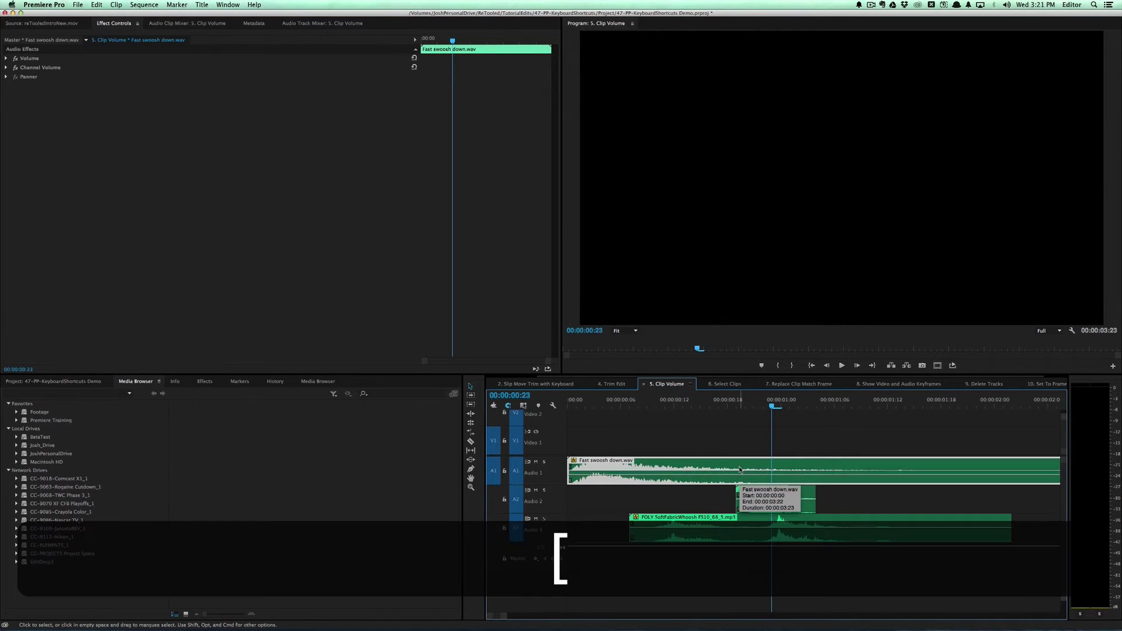
key("]")
key("]")
key("]")
key("[")
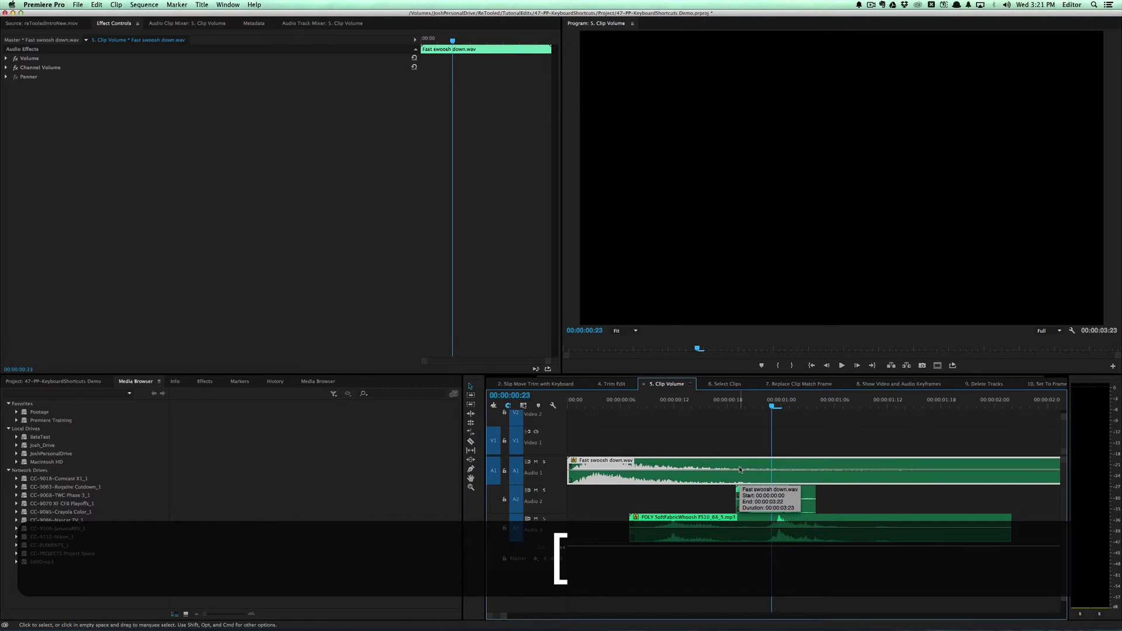
key("]")
key("[")
key("[")
key("[")
key("[")
key("[")
key("[")
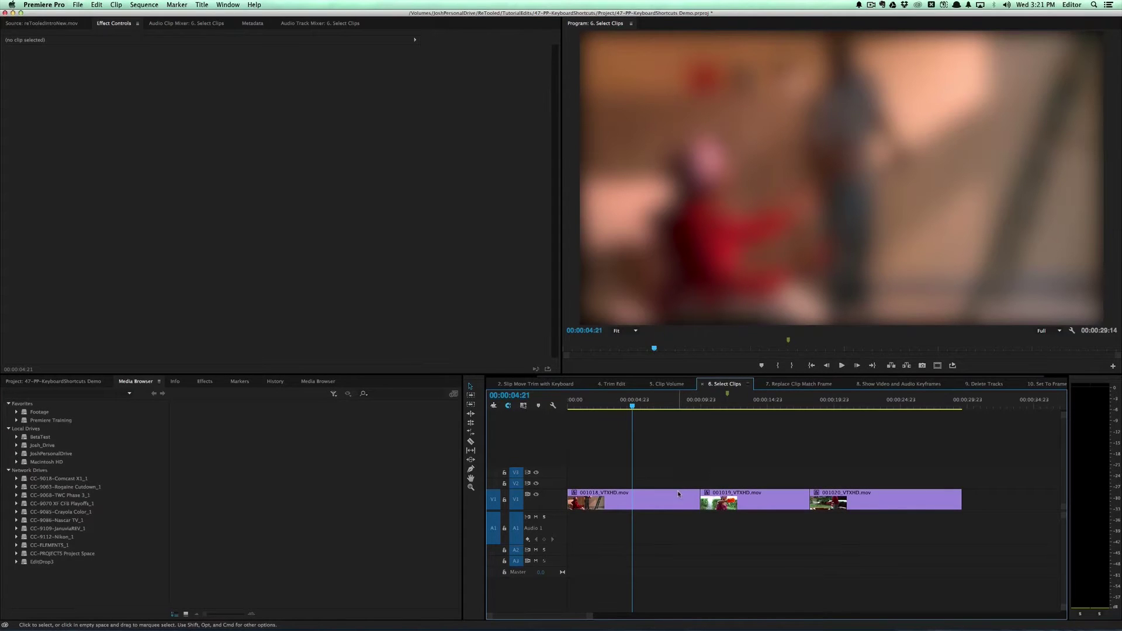
- Select each clip in the 6. Select Clips sequence individually to view its Fast Blur settings, finishing on the first clip
left_click(679, 495)
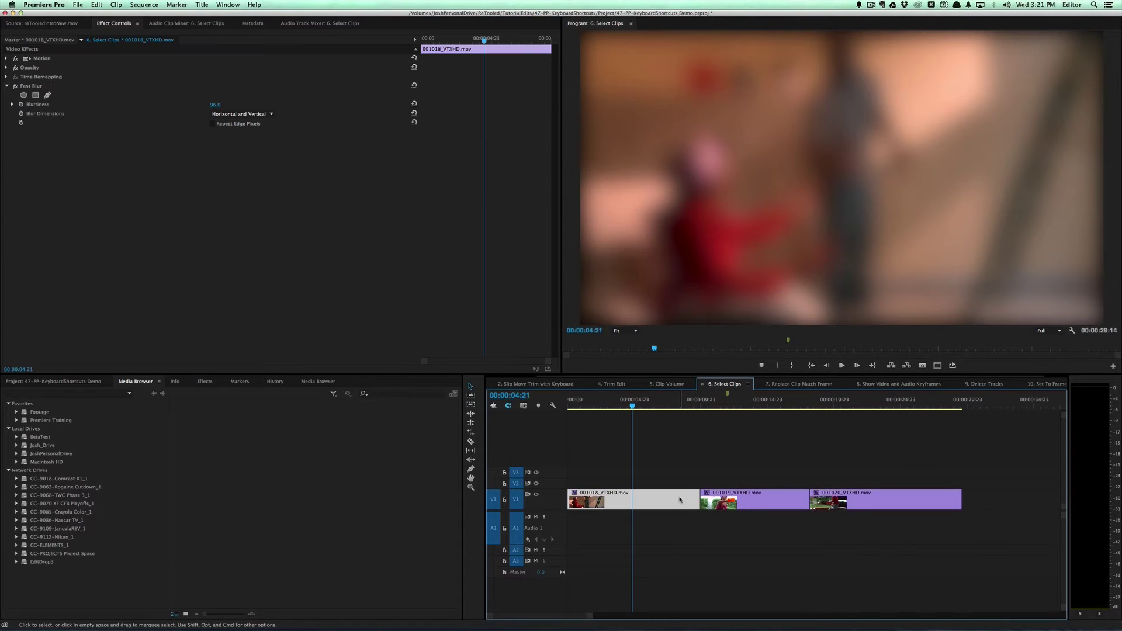
left_click(749, 503)
left_click(891, 504)
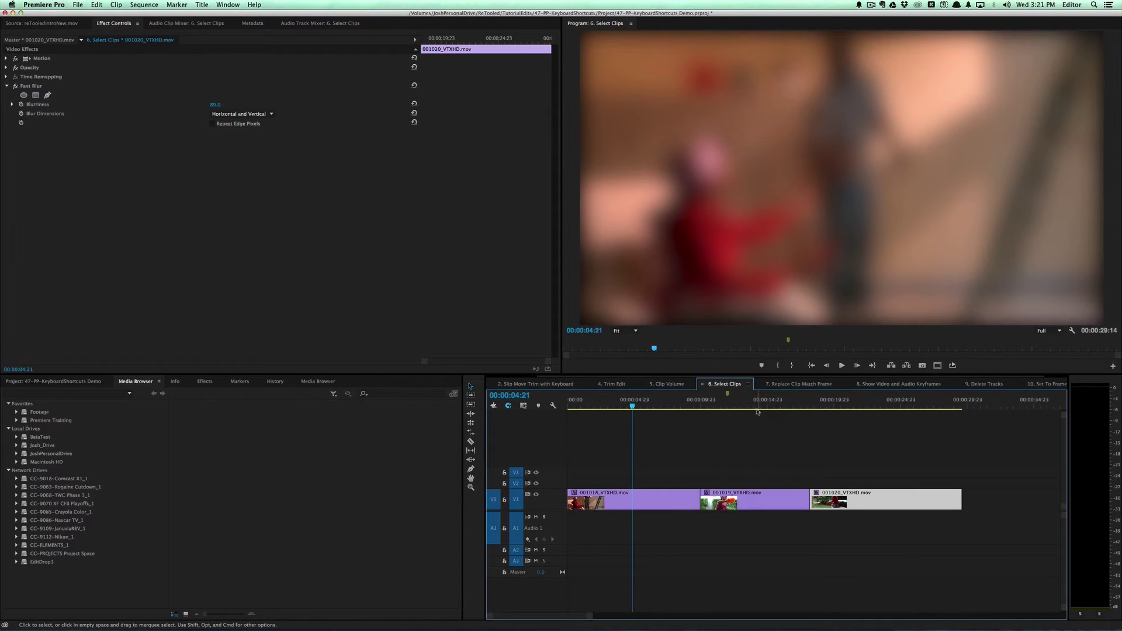
left_click(738, 498)
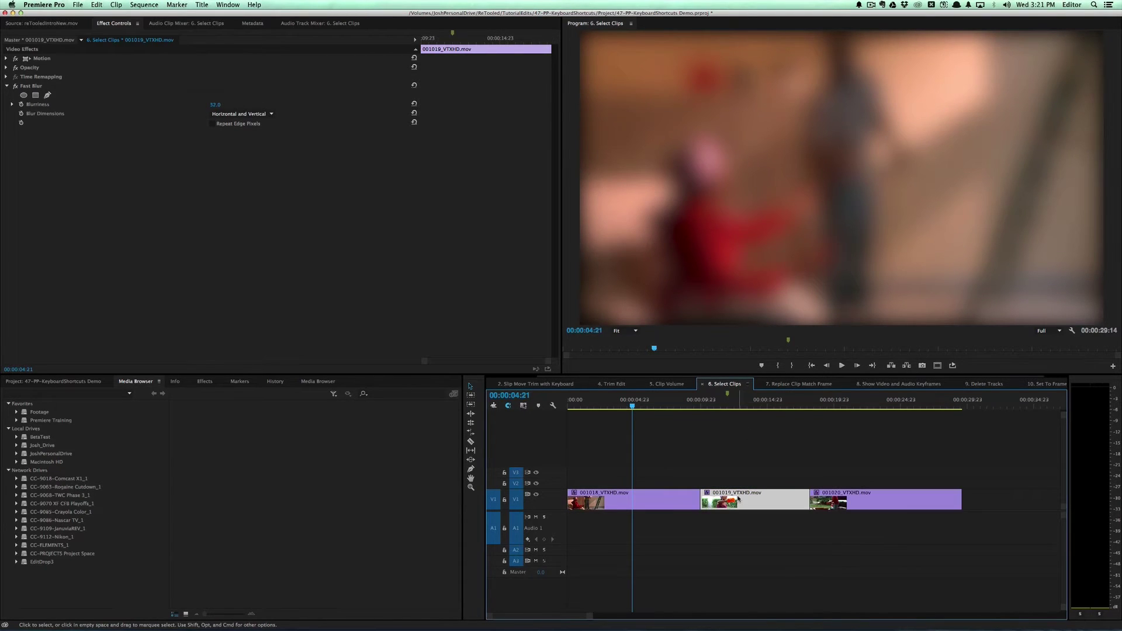
left_click(663, 499)
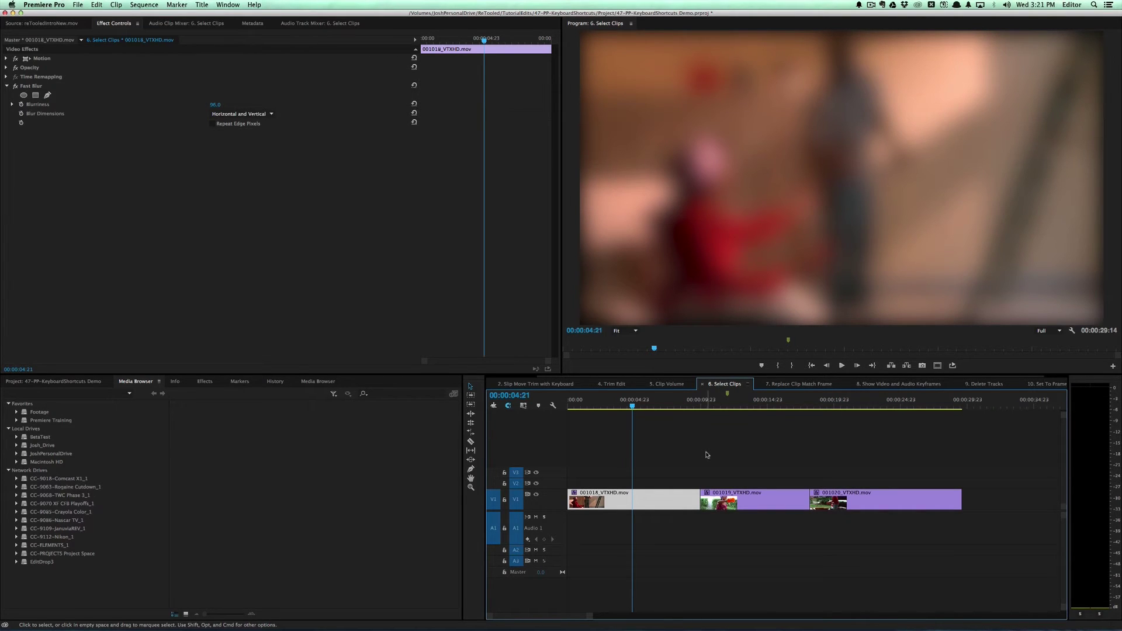
- Step the clip selection forward to 001020_VTXHD.mov and back to 001018_VTXHD.mov twice, moving the playhead with it
key("super")
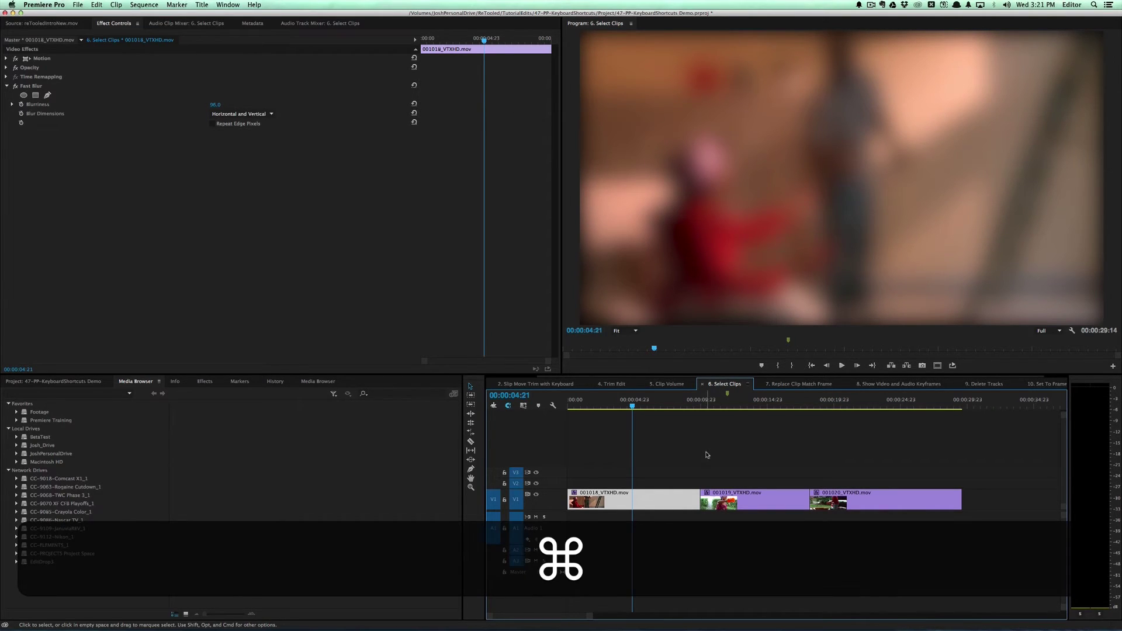
key("super+Down")
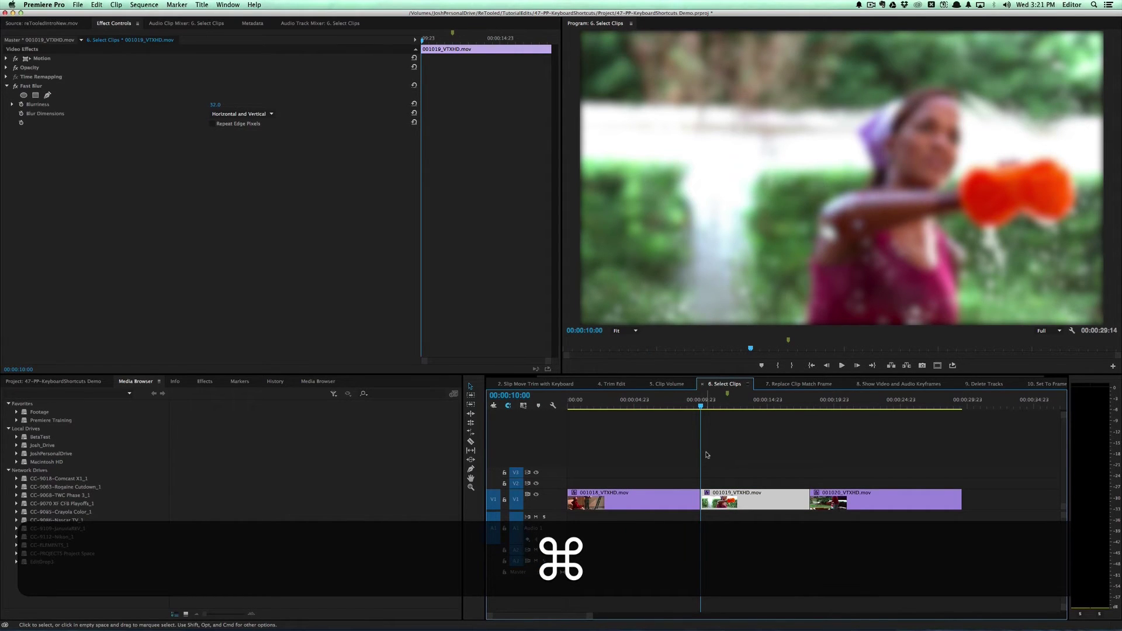
key("super+Down")
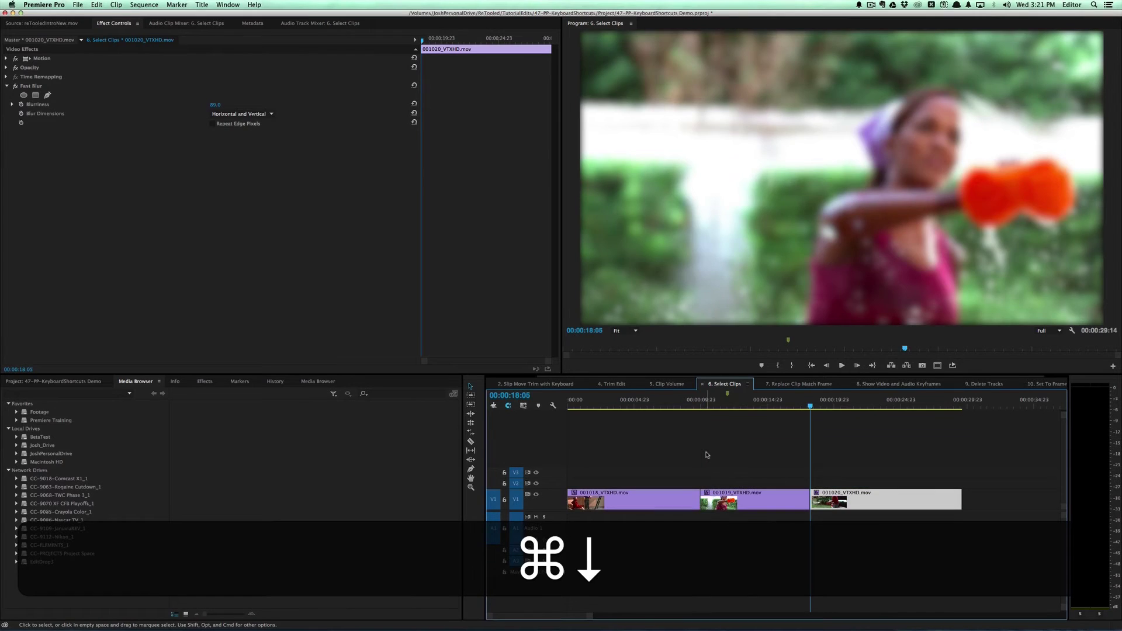
key("super+Up")
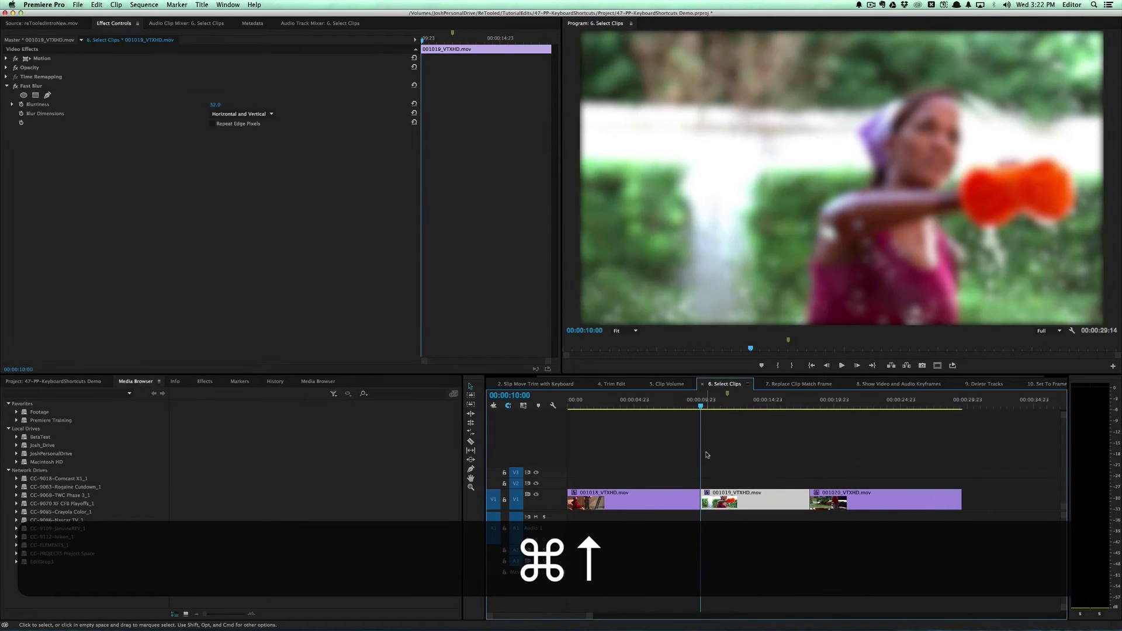
key("super+Up")
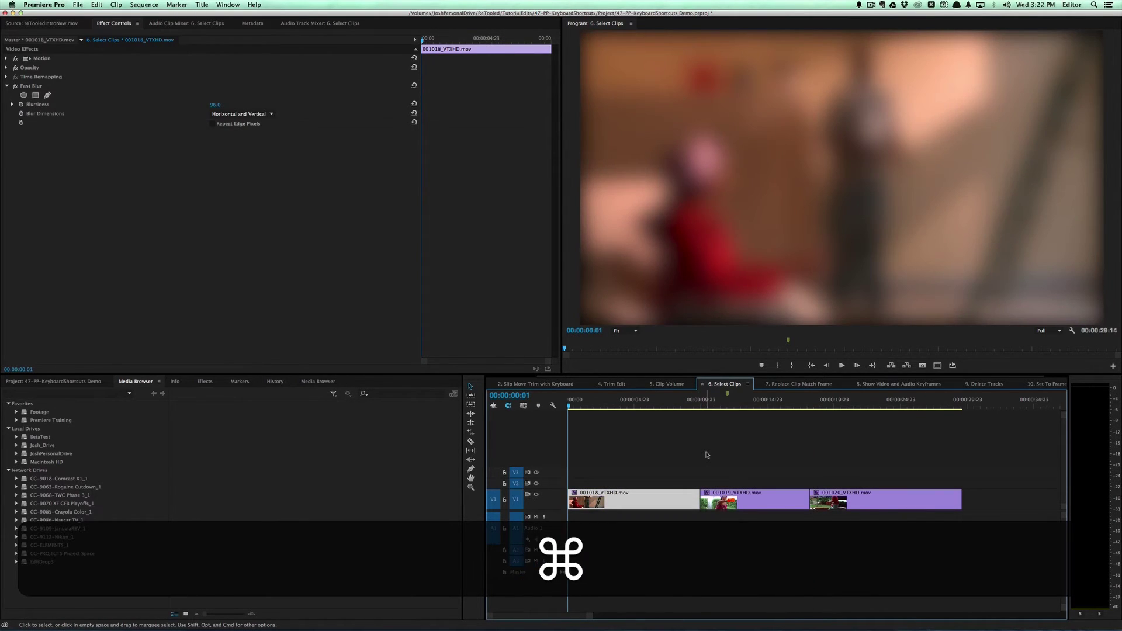
key("super+Down")
key("super+Down")
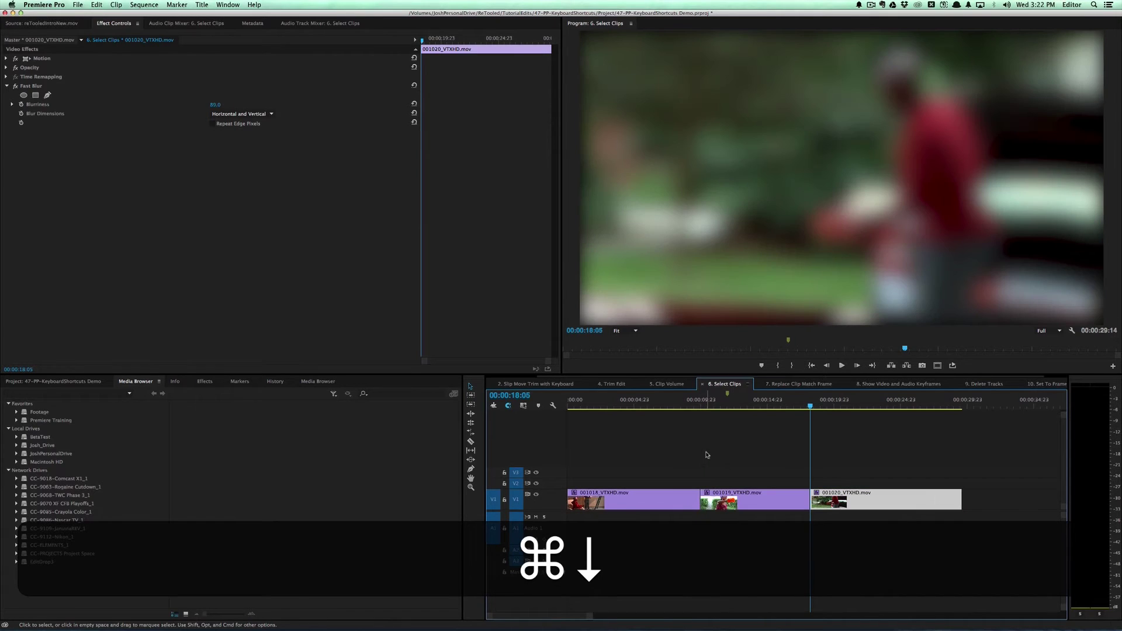
key("super+Up")
key("super+Up")
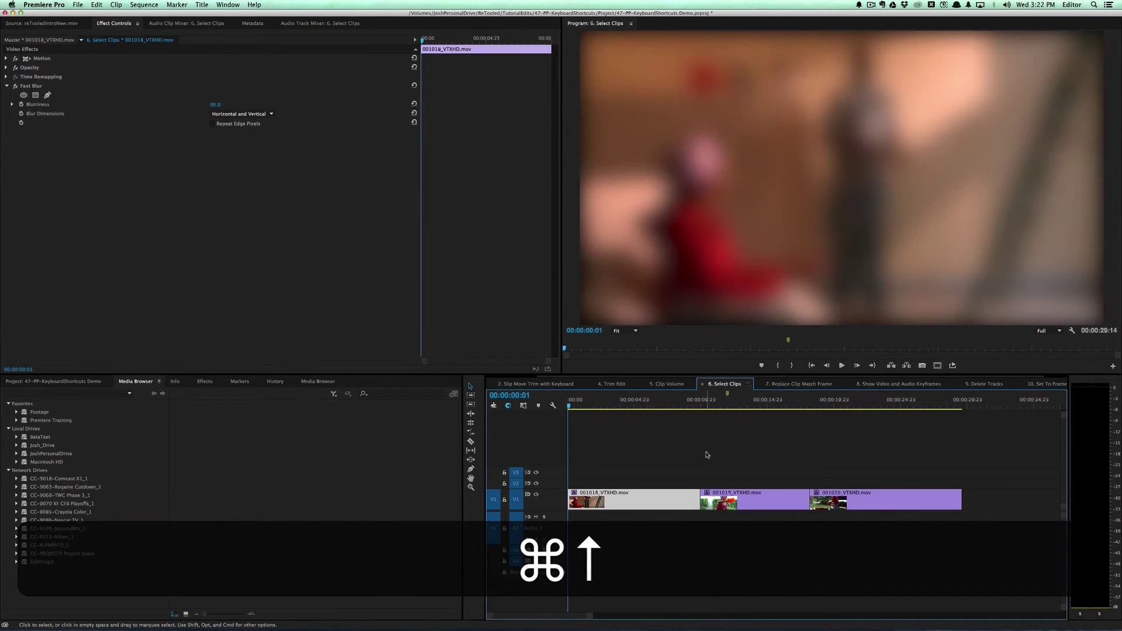
- Set the Fast Blur Blurriness to 10 on 001018_VTXHD.mov, 001019_VTXHD.mov and 001020_VTXHD.mov, going from clip to clip
left_click(216, 105)
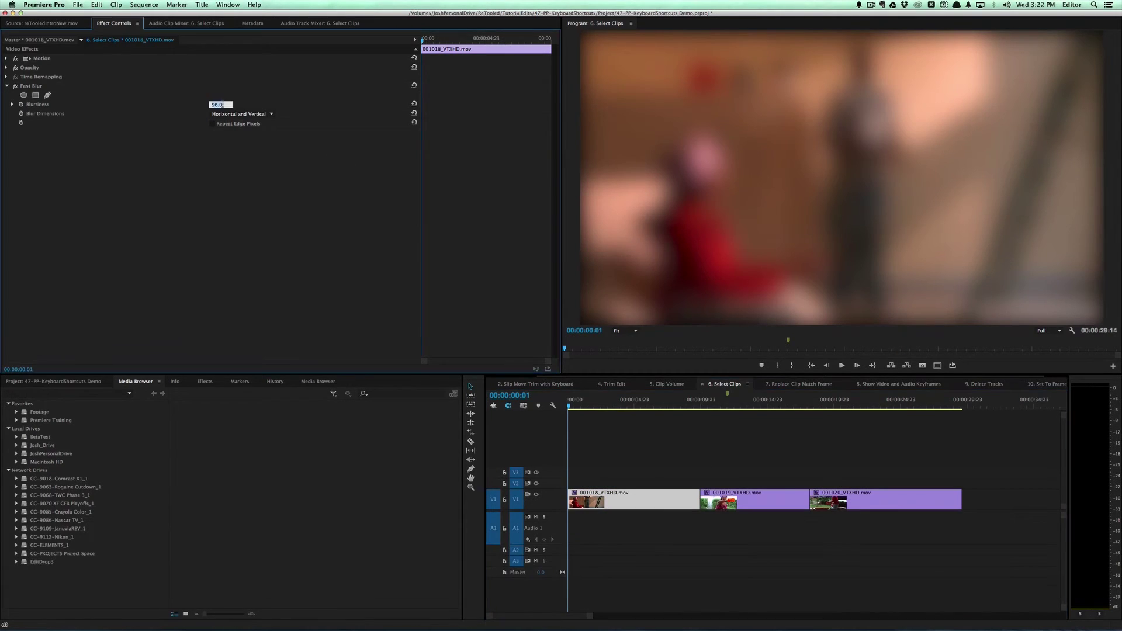
type("10")
key("Return")
key("super+Down")
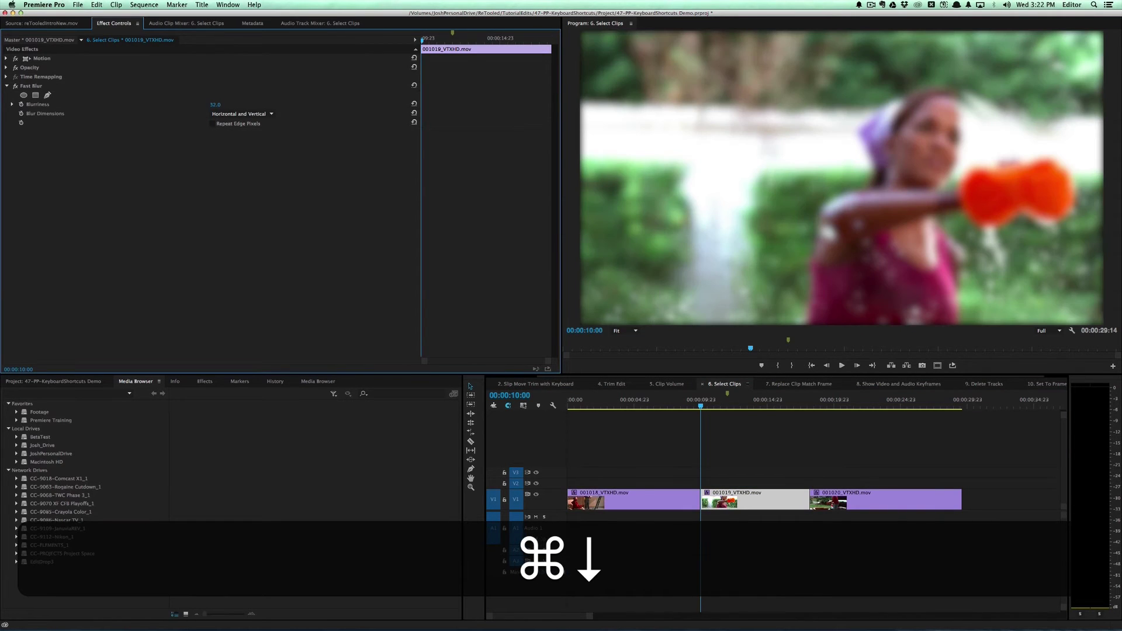
left_click(215, 104)
type("10")
key("Return")
key("super+Down")
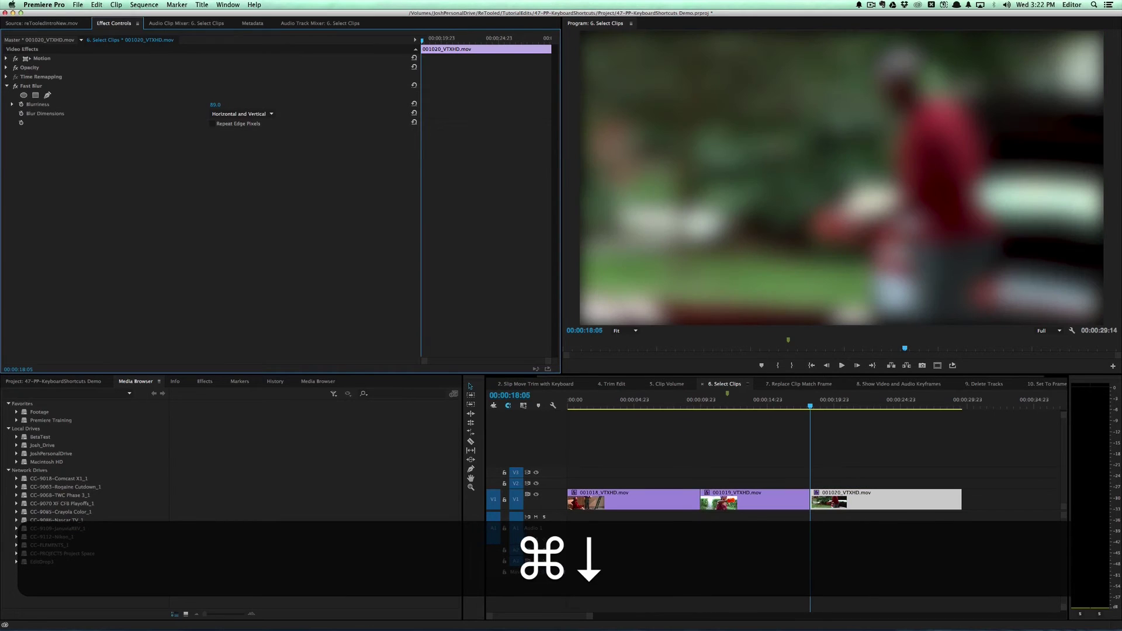
left_click(220, 104)
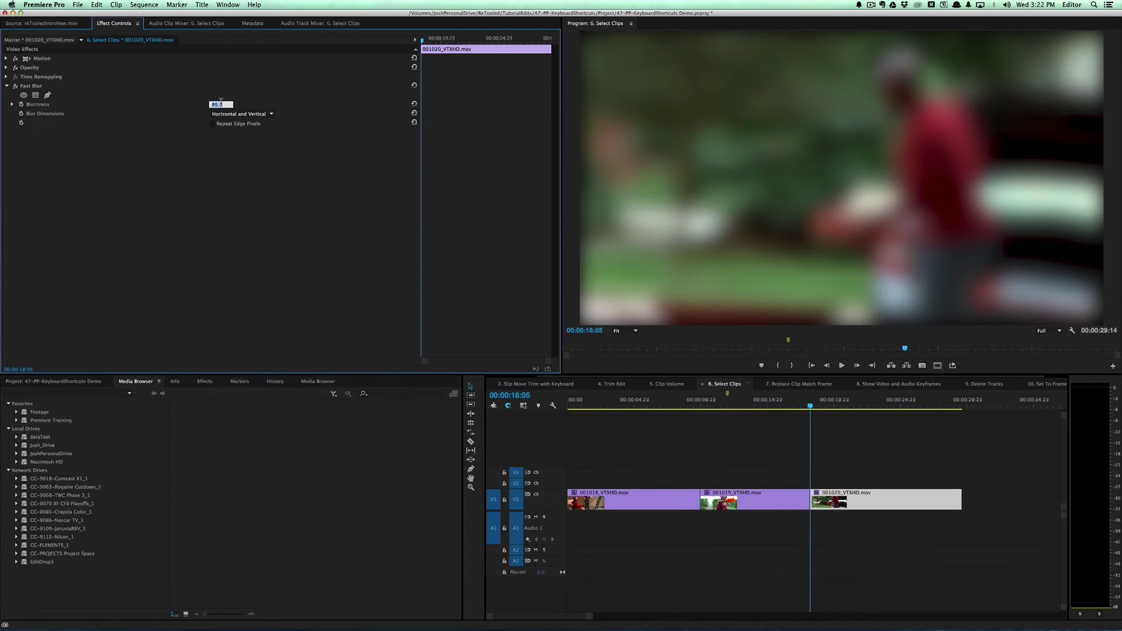
type("10")
key("Return")
- Step the clip selection back and forth through the sequence to review the reduced blur on the clips
key("super+Up")
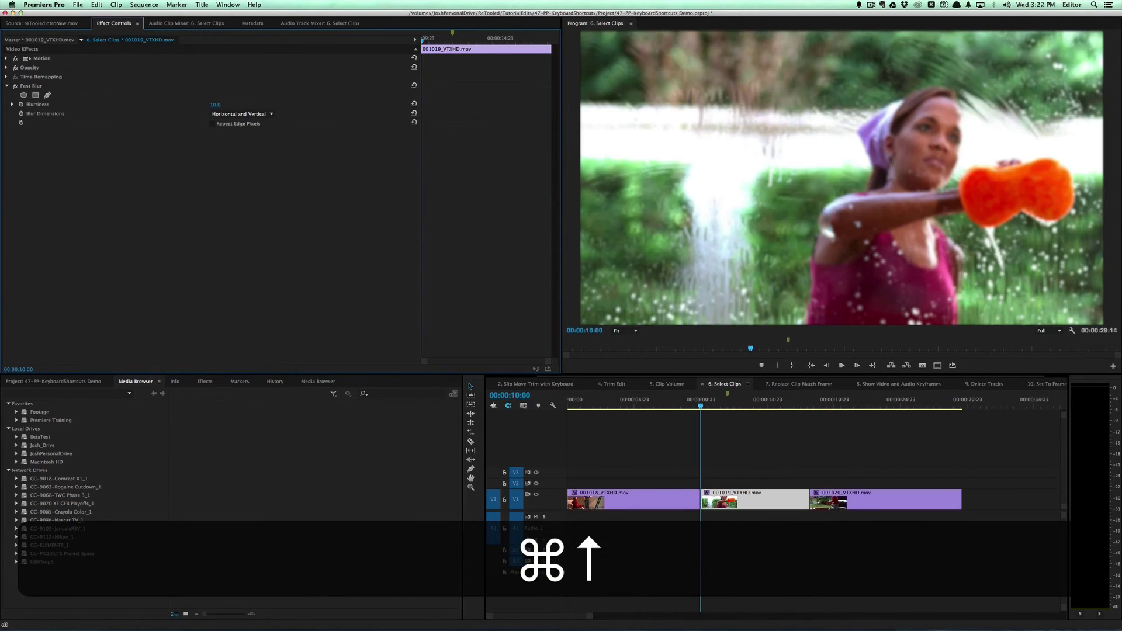
key("super+Down")
key("super+Down")
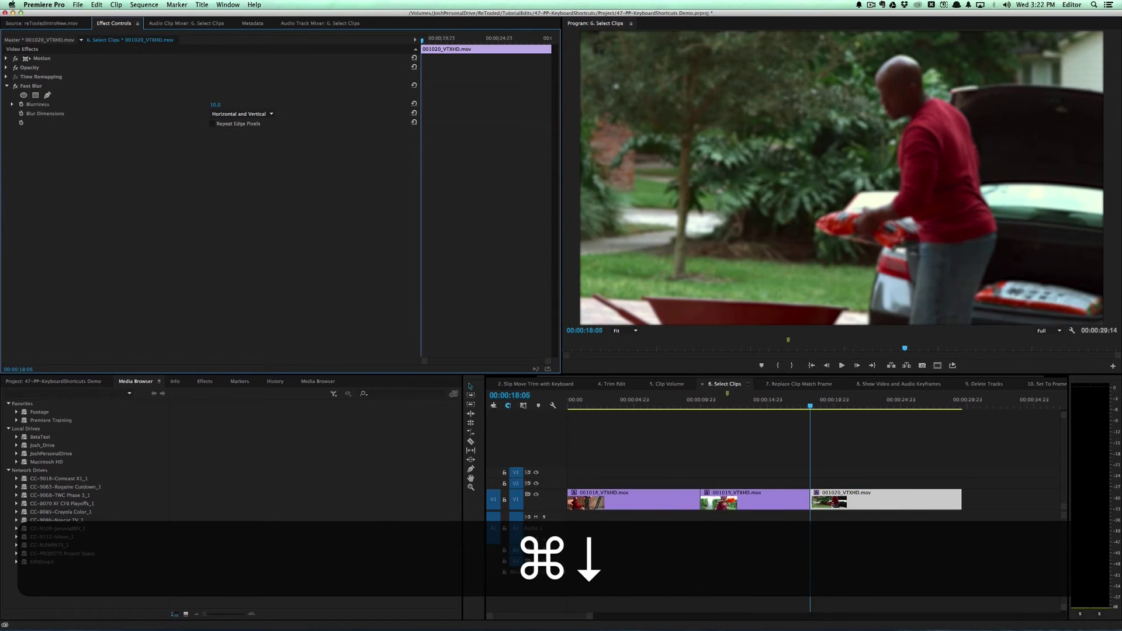
key("super+Up")
key("super+Up")
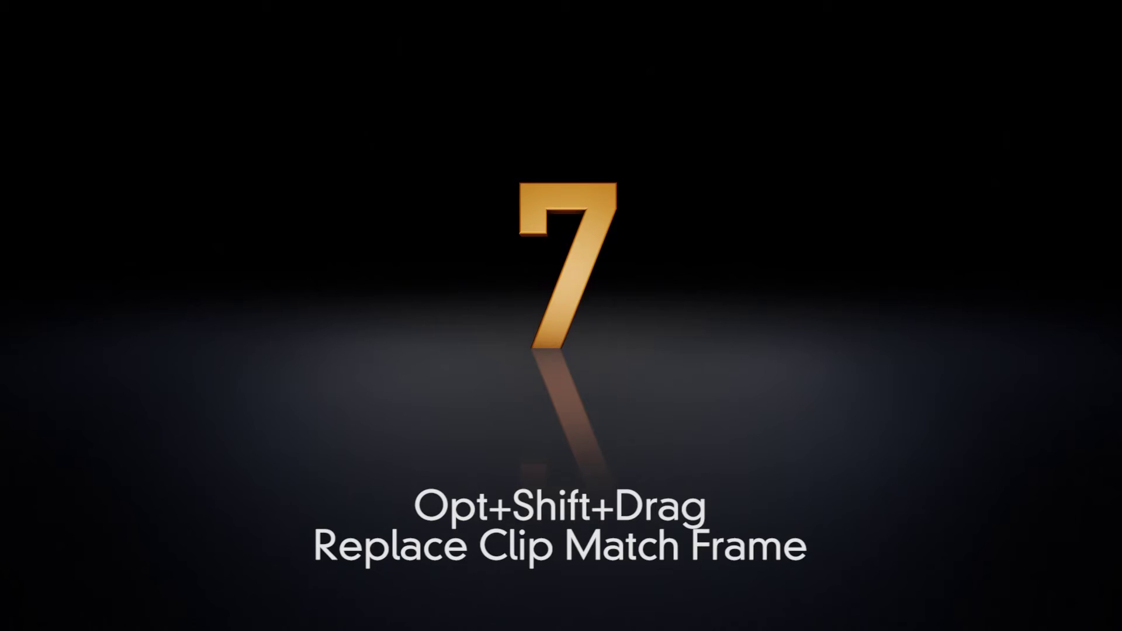
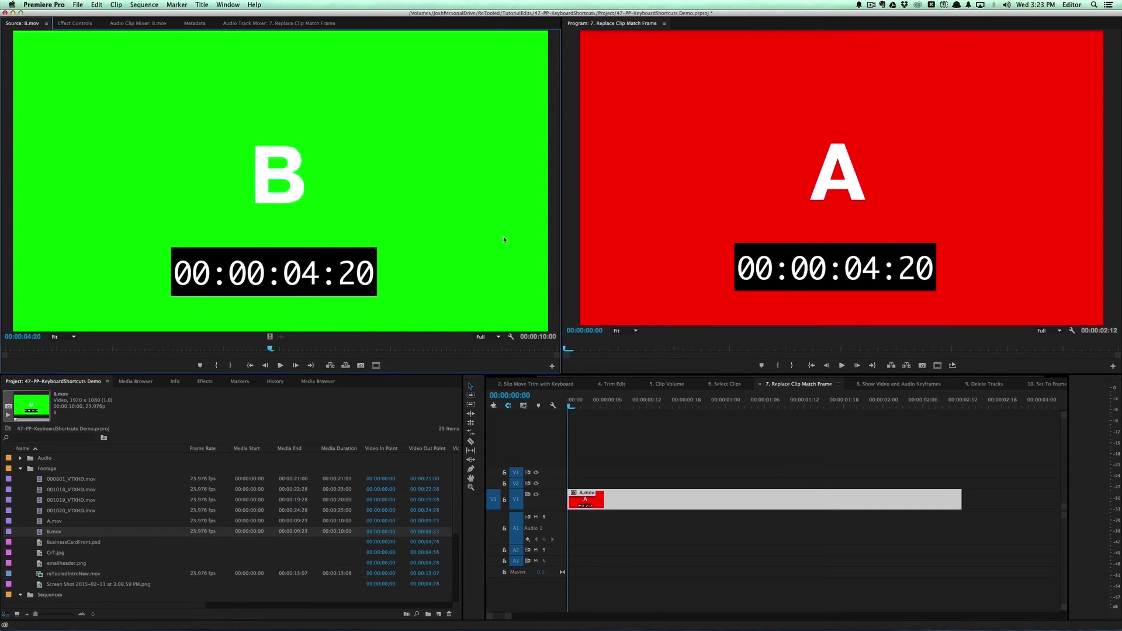
- Replace the A.mov timeline clip with B.mov without matching the source frame, and undo the replacement
key("alt")
left_click_drag(583, 392, 612, 498)
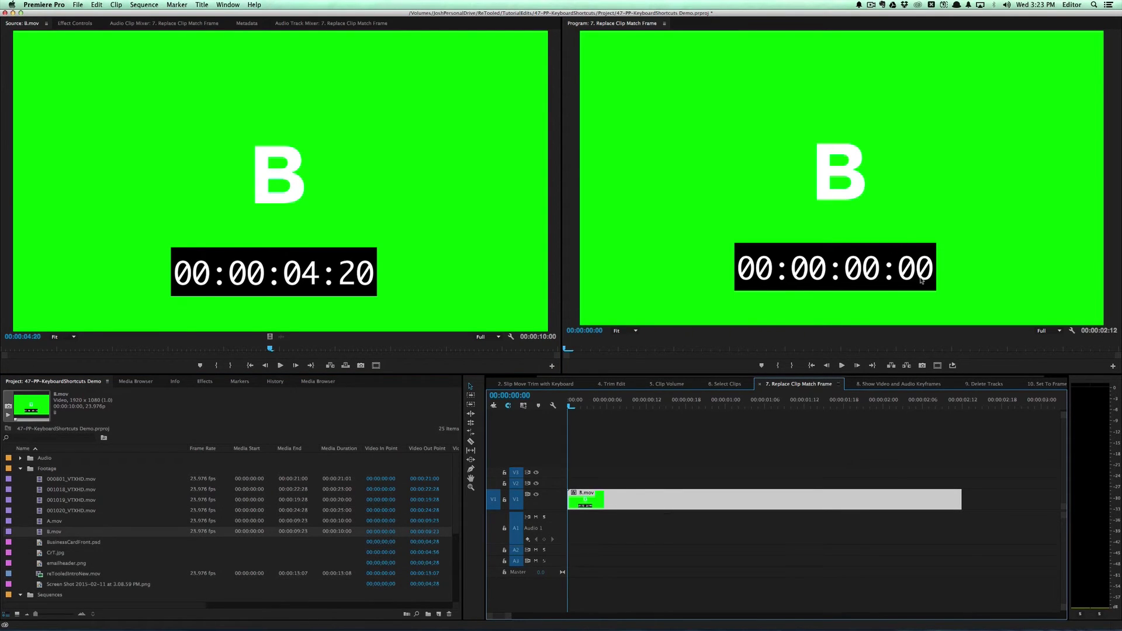
key("super+z")
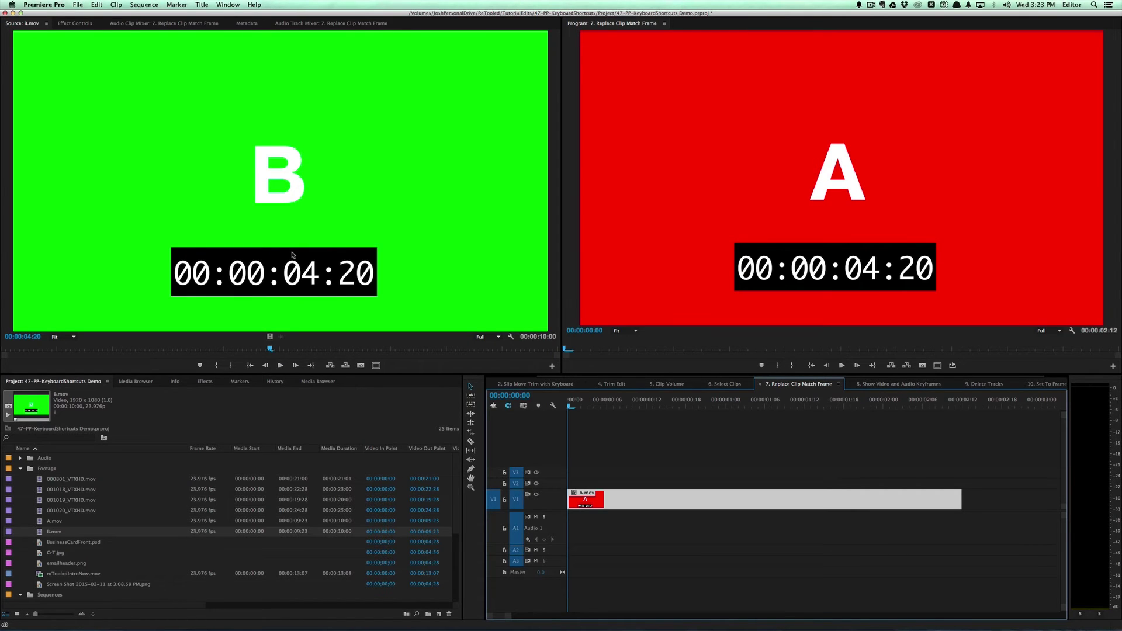
- Replace the A.mov timeline clip with B.mov from the Source Monitor, matching the replaced clip's source frame
key("alt")
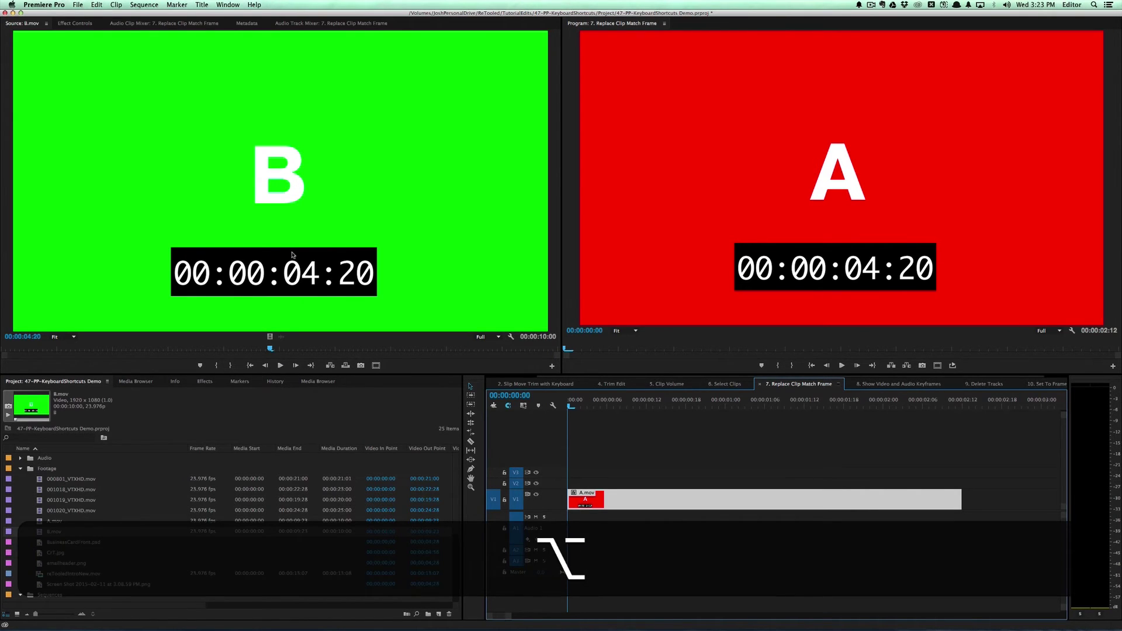
key("shift")
left_click_drag(292, 255, 706, 508)
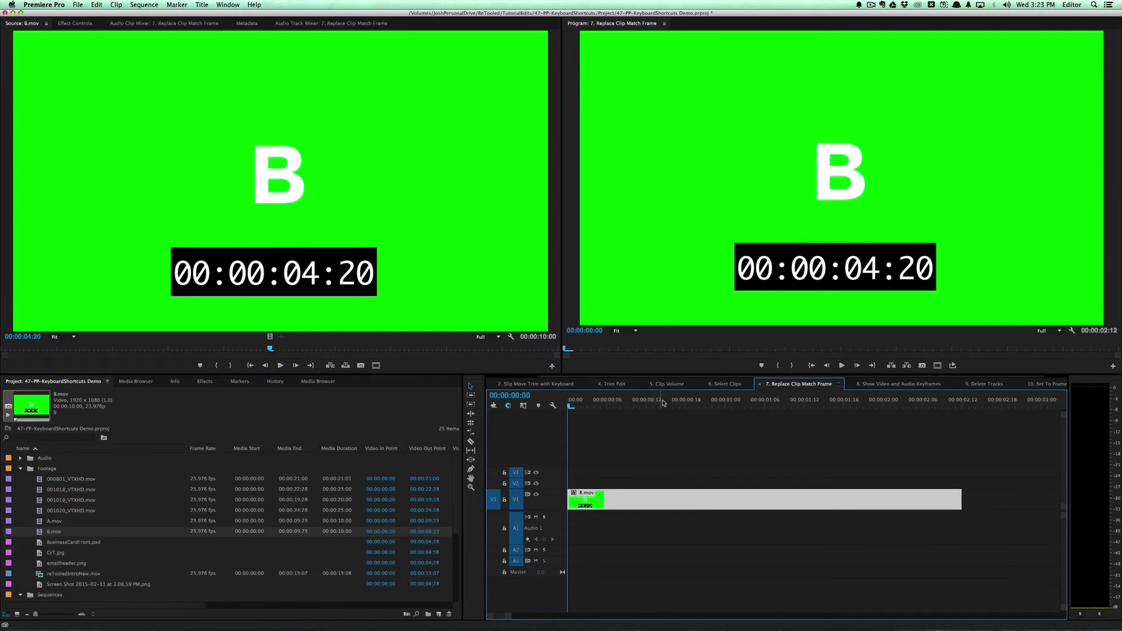
- With the sequence playhead at 00:00:00:23, cue A.mov to 00:00:05:19 in the Source Monitor and replace the B.mov timeline clip with it
left_click_drag(663, 403, 723, 410)
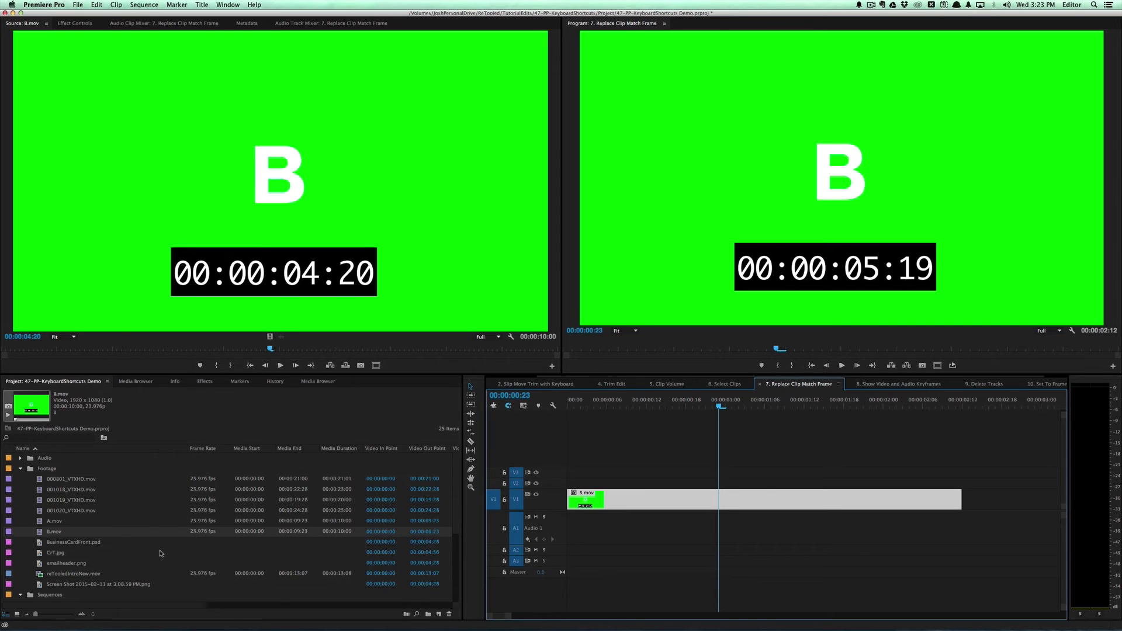
double_click(36, 521)
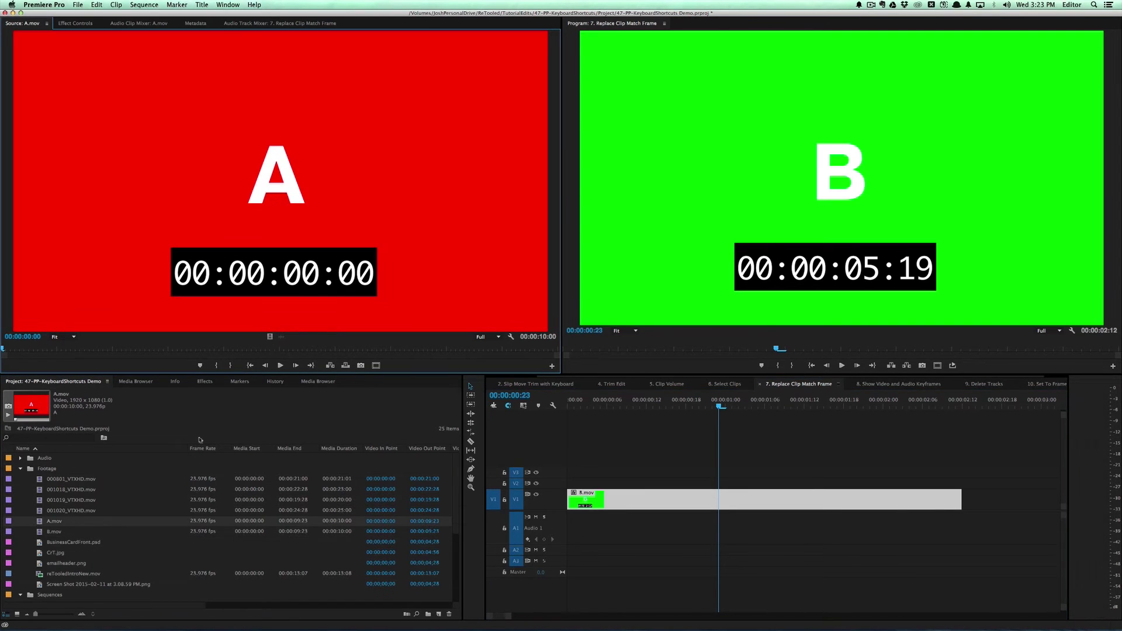
left_click_drag(237, 349, 323, 355)
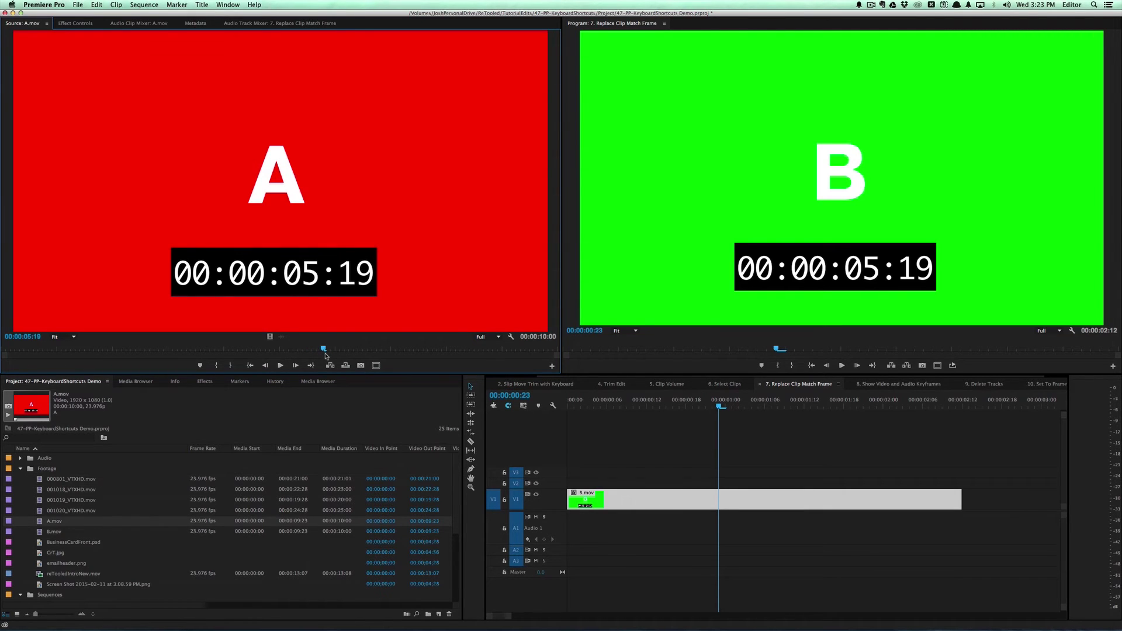
left_click_drag(293, 57, 641, 511)
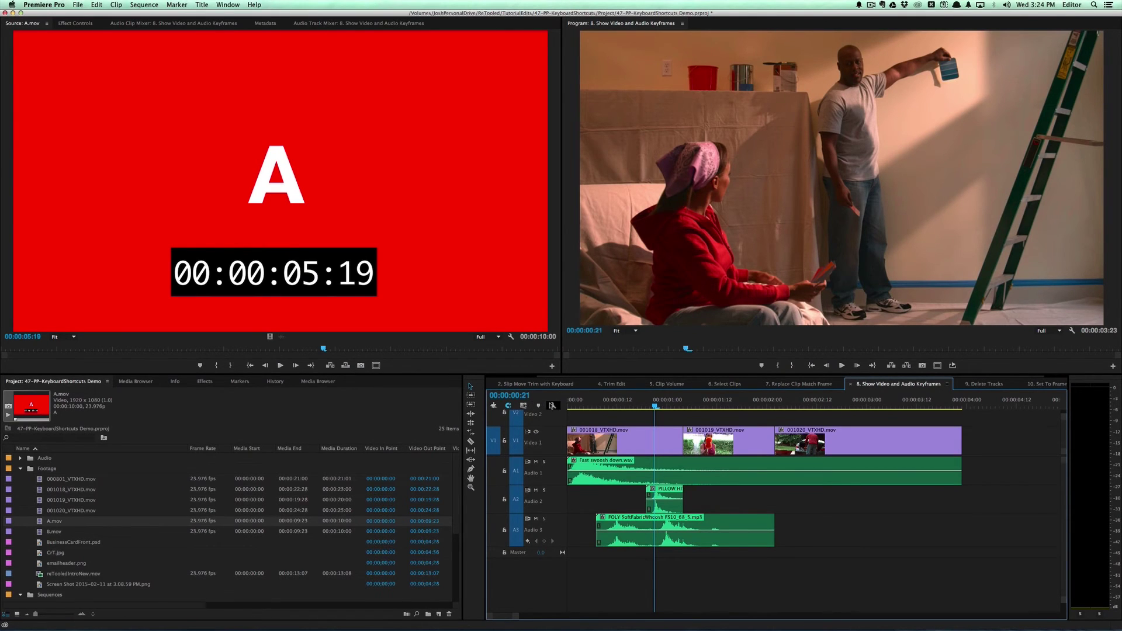
- View the timeline display options for keyframes, and search the Keyboard Shortcuts for "show video key"
left_click(552, 405)
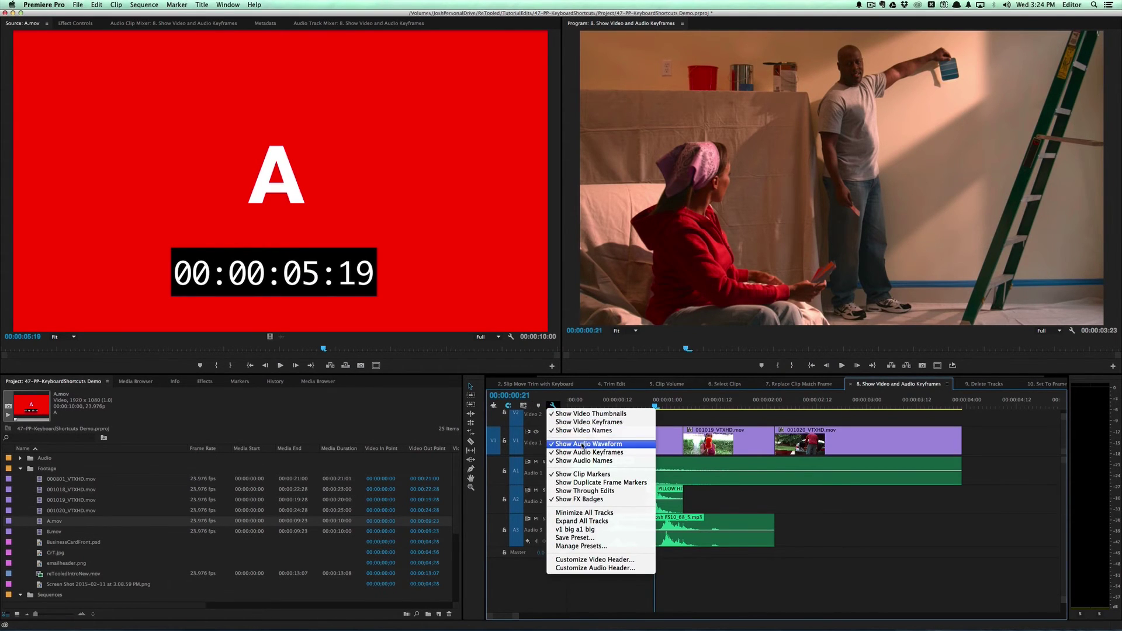
left_click(863, 578)
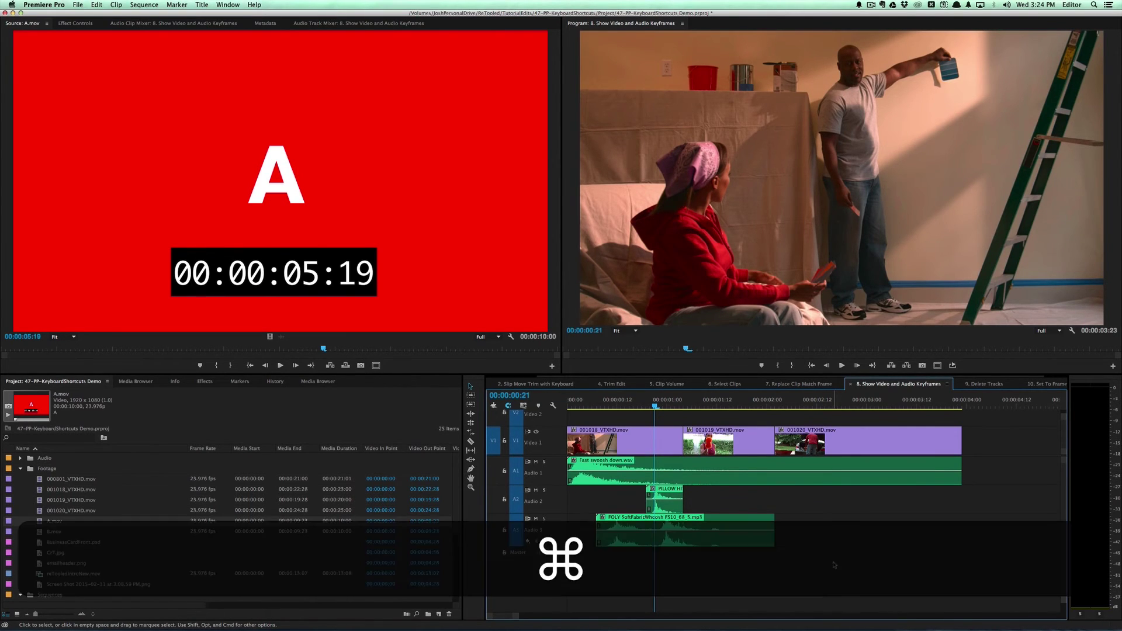
key("alt+super+k")
type("show video key")
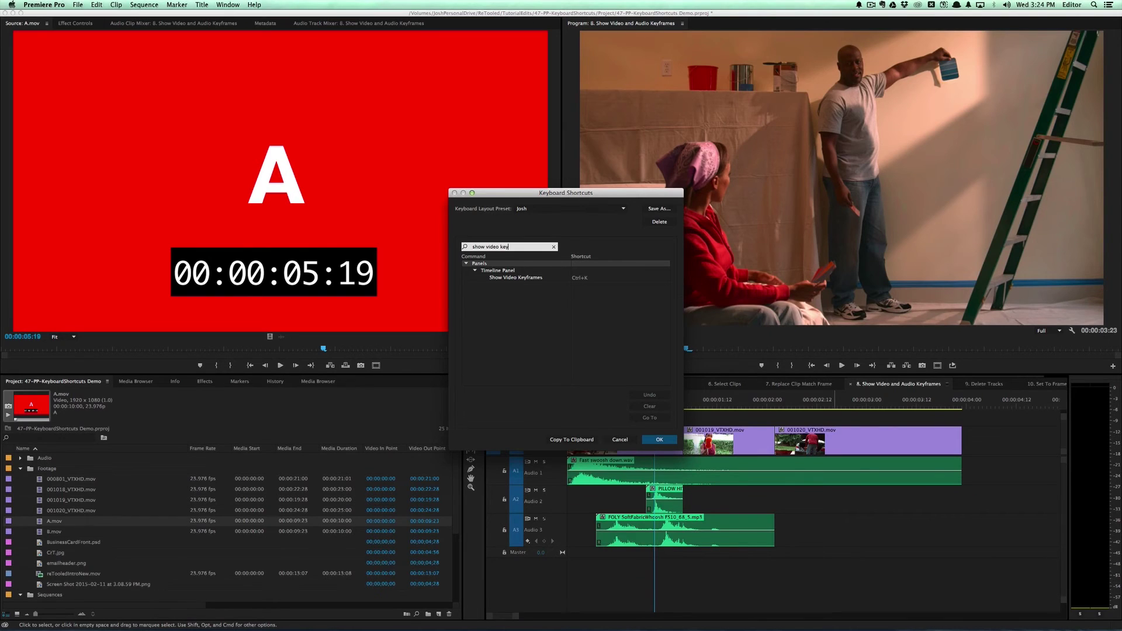
- Search the Keyboard Shortcuts for "show audio key" instead to check its shortcut, and close the dialog
key("BackSpace")
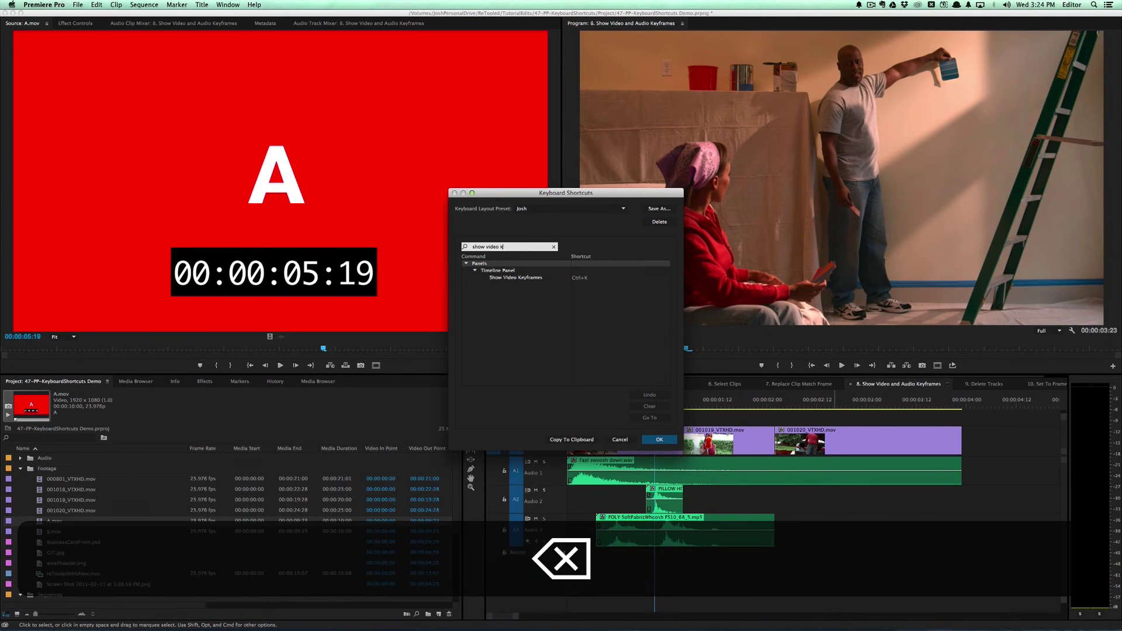
key("BackSpace")
key("BackSpace")
key("BackSpace")
key("BackSpace")
key("BackSpace")
key("BackSpace")
key("BackSpace")
type("audio ")
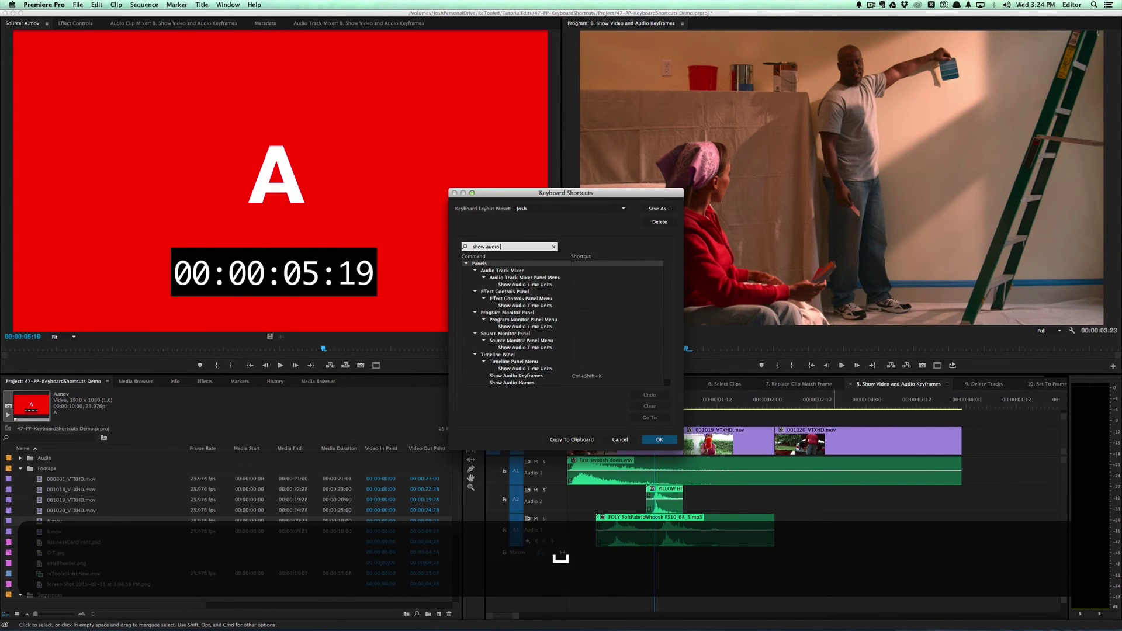
type("key")
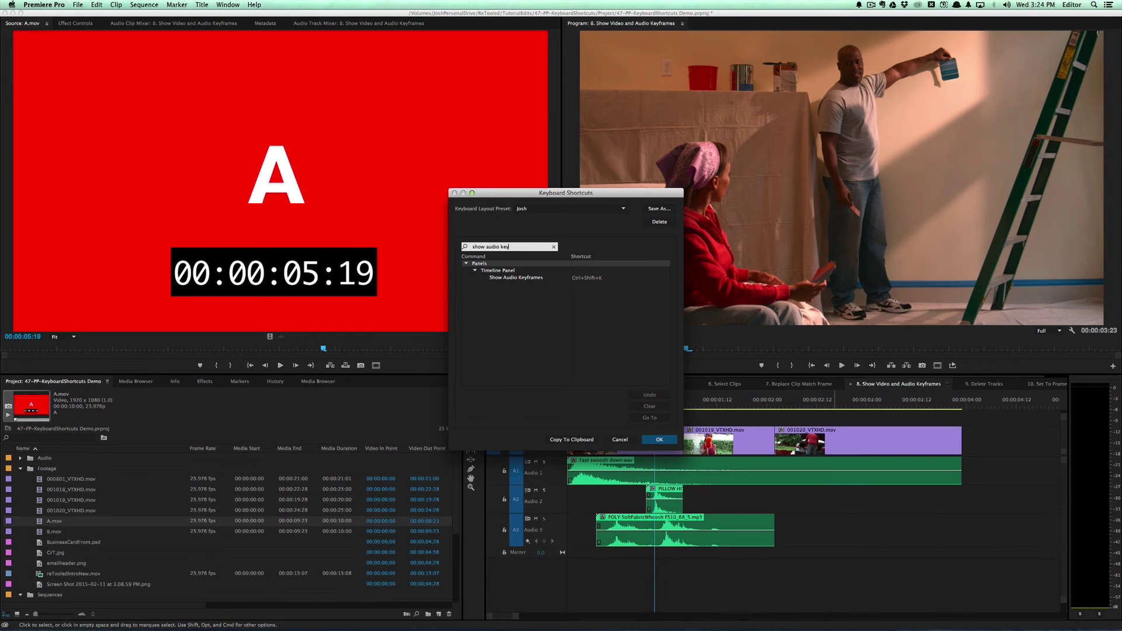
left_click(661, 440)
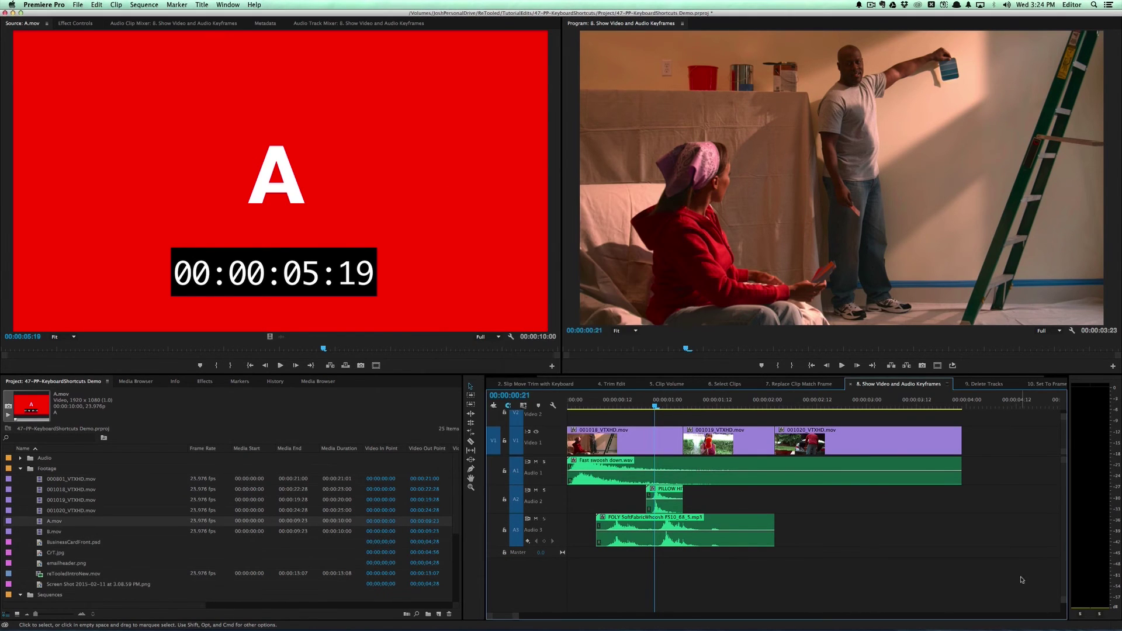
- Hide the audio keyframes on the clips in the 8. Show Video and Audio Keyframes sequence
key("ctrl+shift+k")
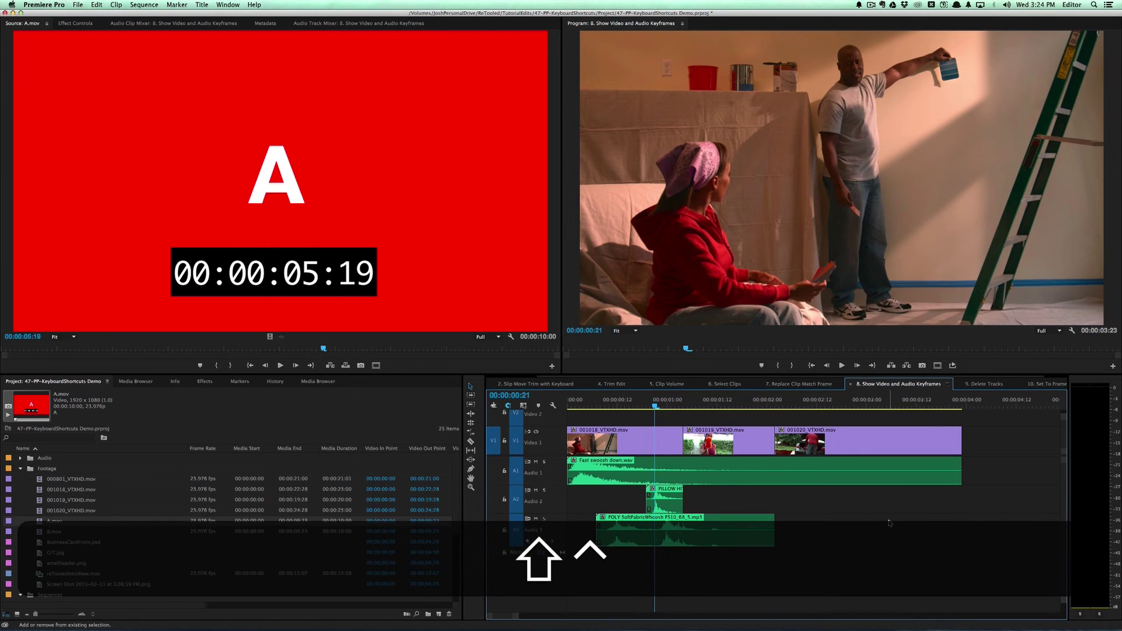
- Toggle the audio keyframe display on the timeline several times with the Fast swoosh down.wav clip selected
key("ctrl+shift+k")
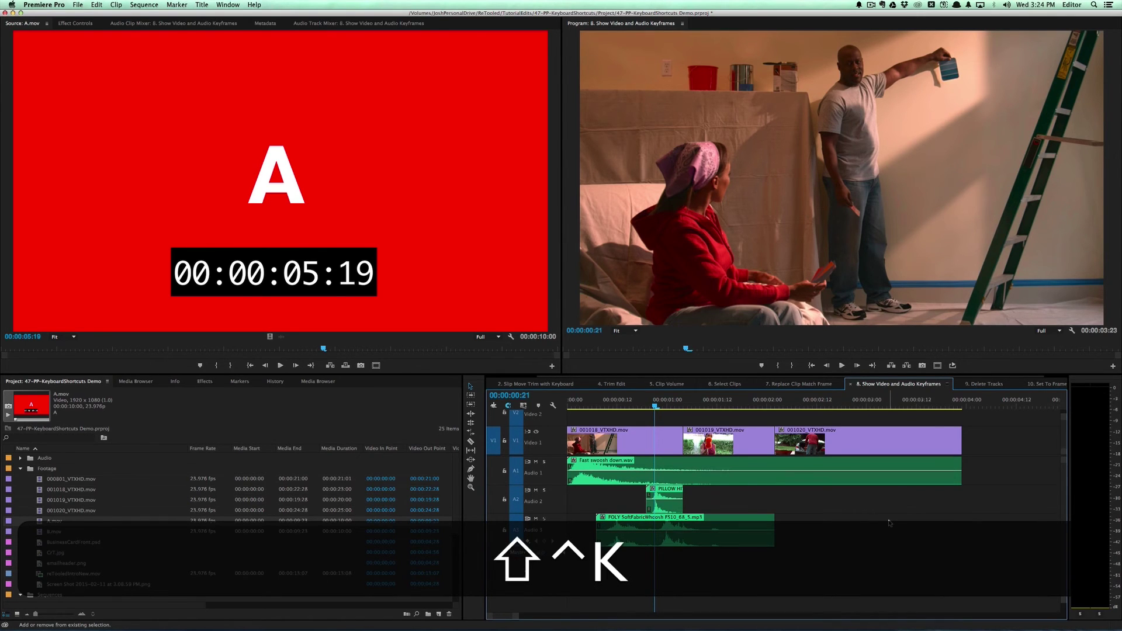
left_click(890, 476)
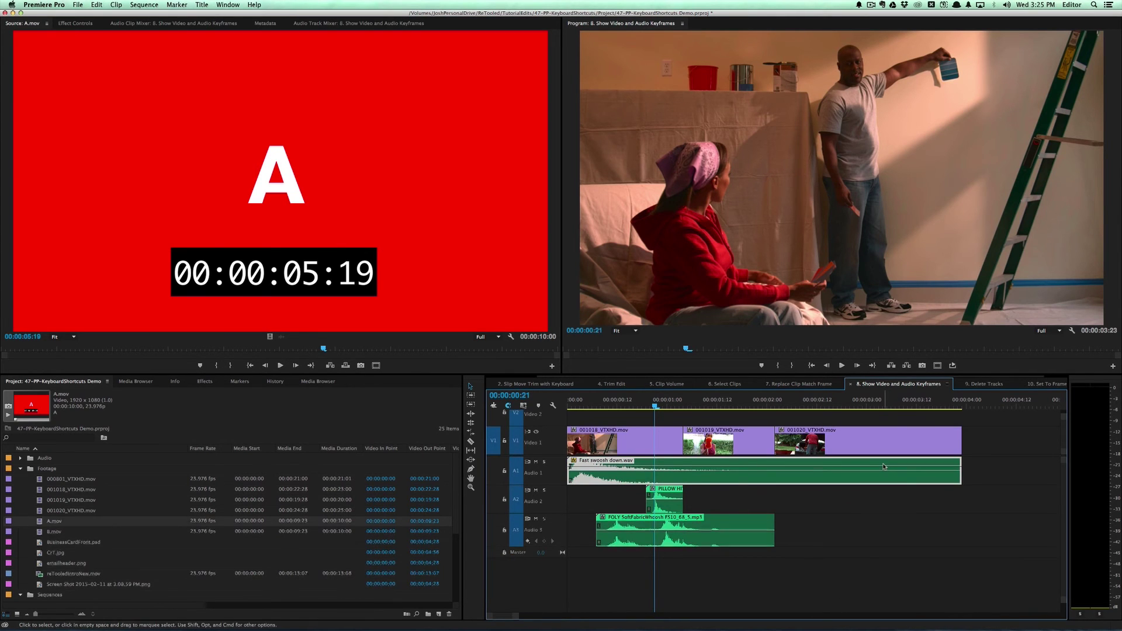
key("ctrl+shift+k")
key("ctrl+shift+k")
key("ctrl+shift+k")
key("ctrl+shift+k")
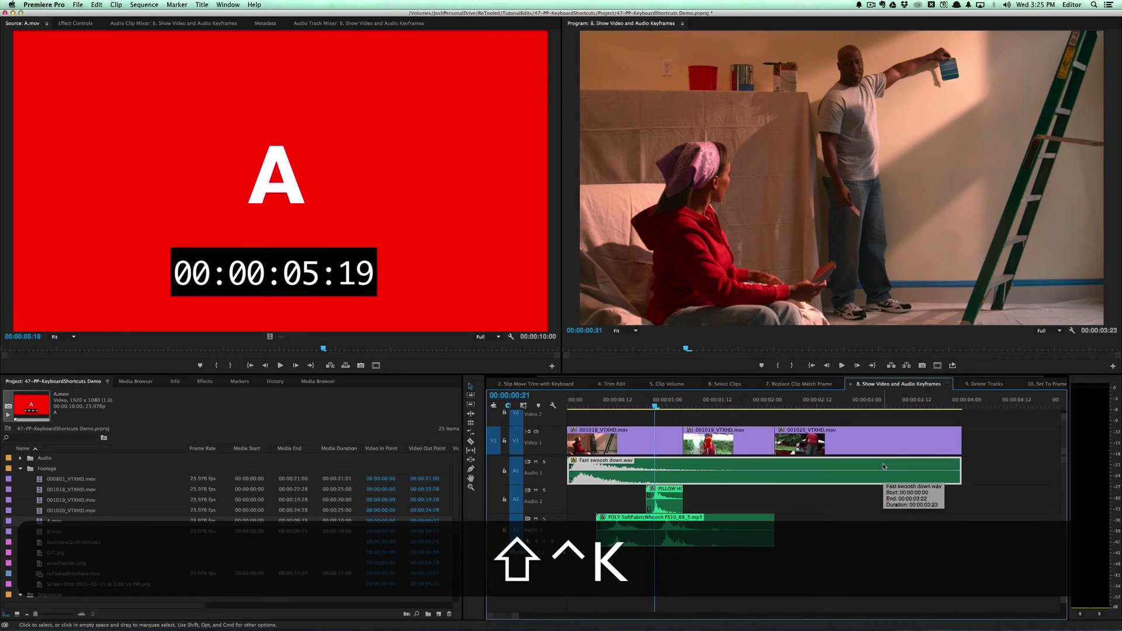
- Toggle the video keyframe display several times, and lower the 001018_VTXHD.mov clip's opacity to about 76% on its timeline rubber band
key("ctrl+k")
key("ctrl+k")
key("ctrl+k")
key("ctrl+k")
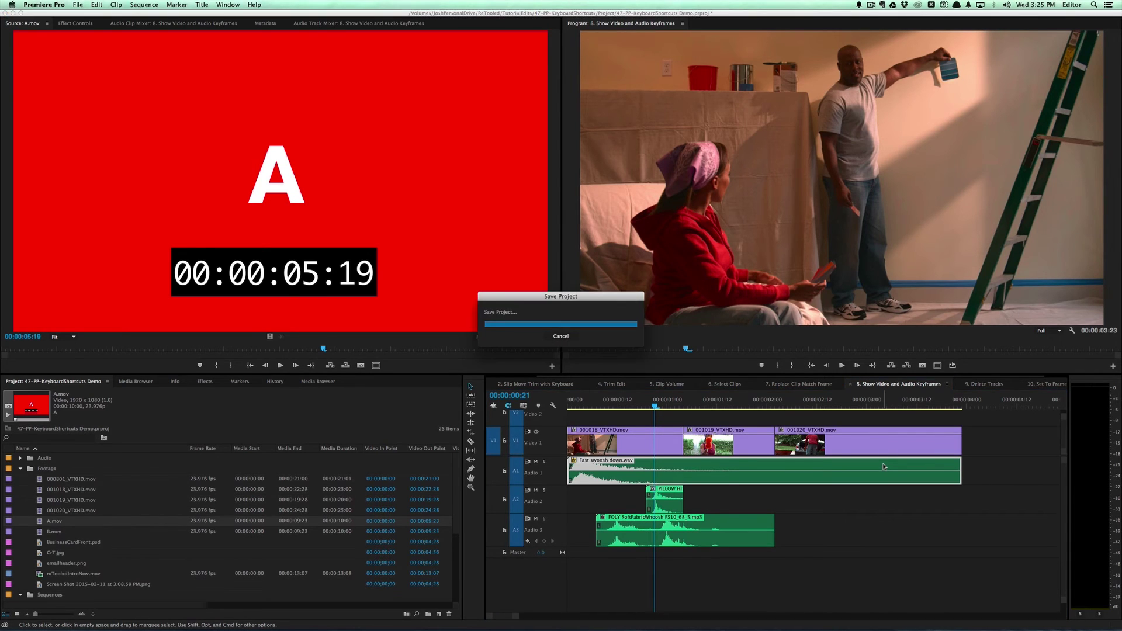
left_click(675, 439)
left_click_drag(676, 440, 673, 441)
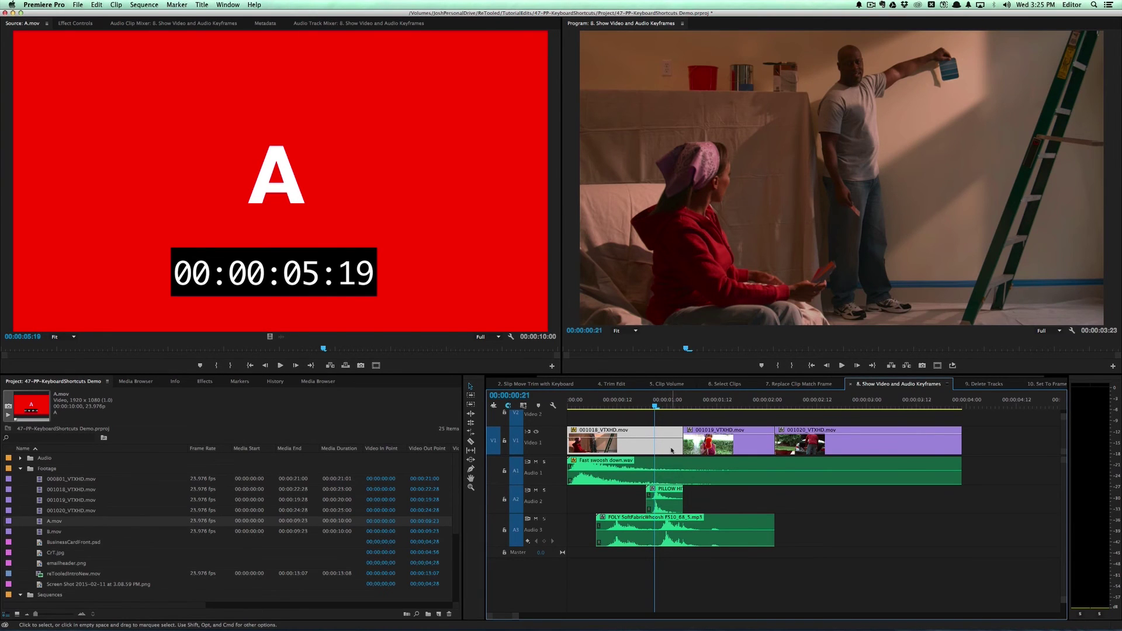
- Add opacity keyframes to the 001018_VTXHD.mov clip at 00:00:00:21 and 00:00:00:12, and delete them by turning off opacity animation
left_click(85, 24)
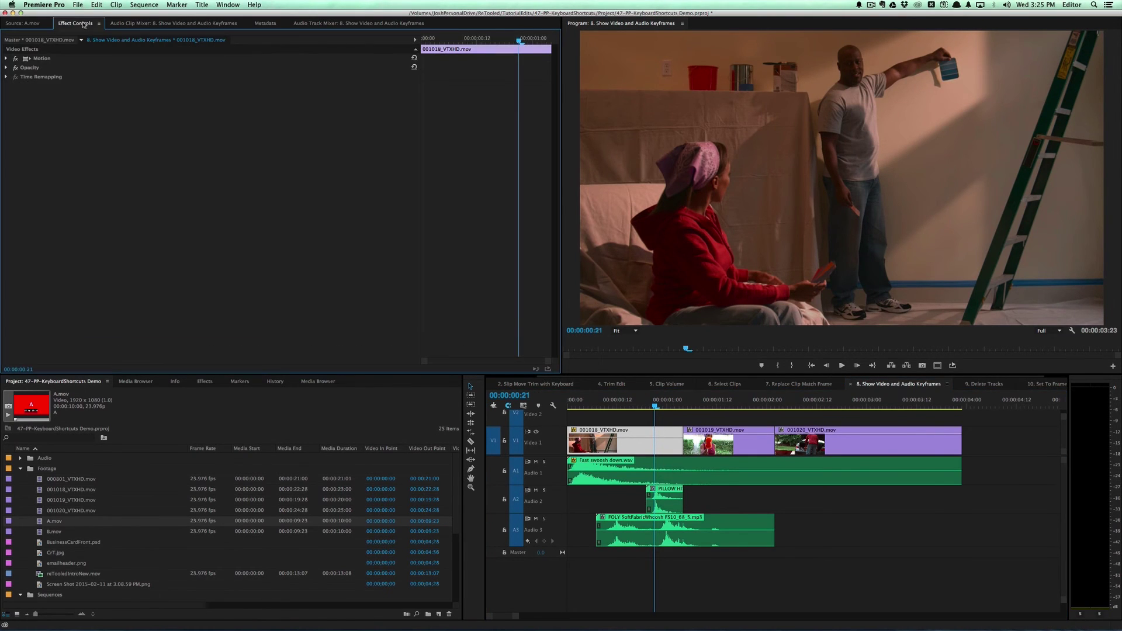
left_click(6, 68)
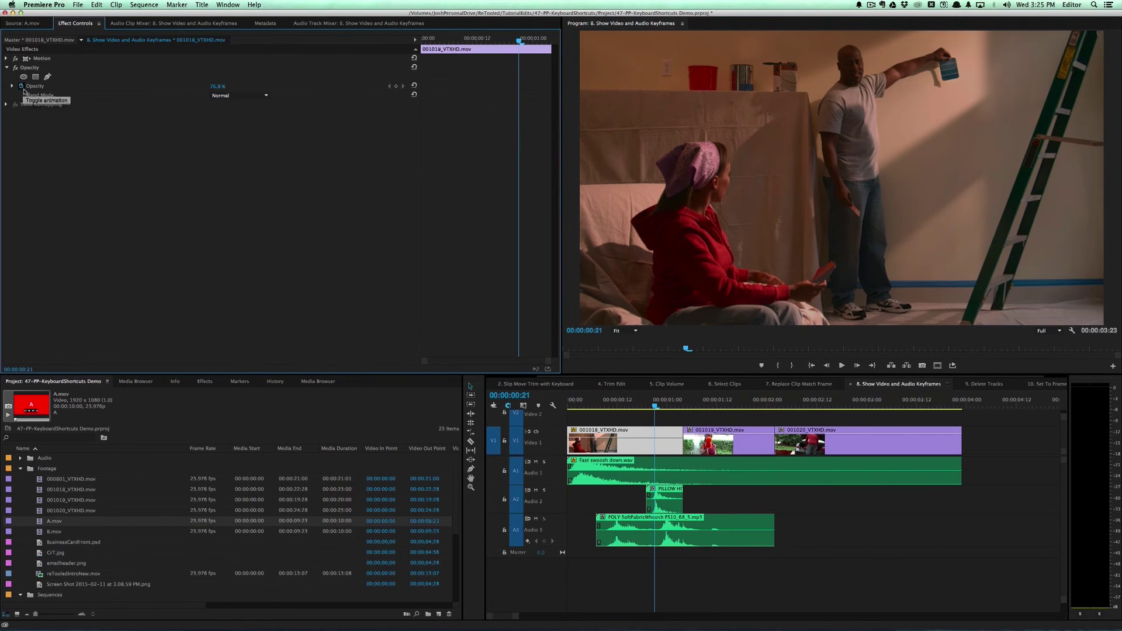
mouse_move(216, 90)
left_mouse_down()
mouse_move(193, 89)
mouse_move(220, 90)
left_mouse_up()
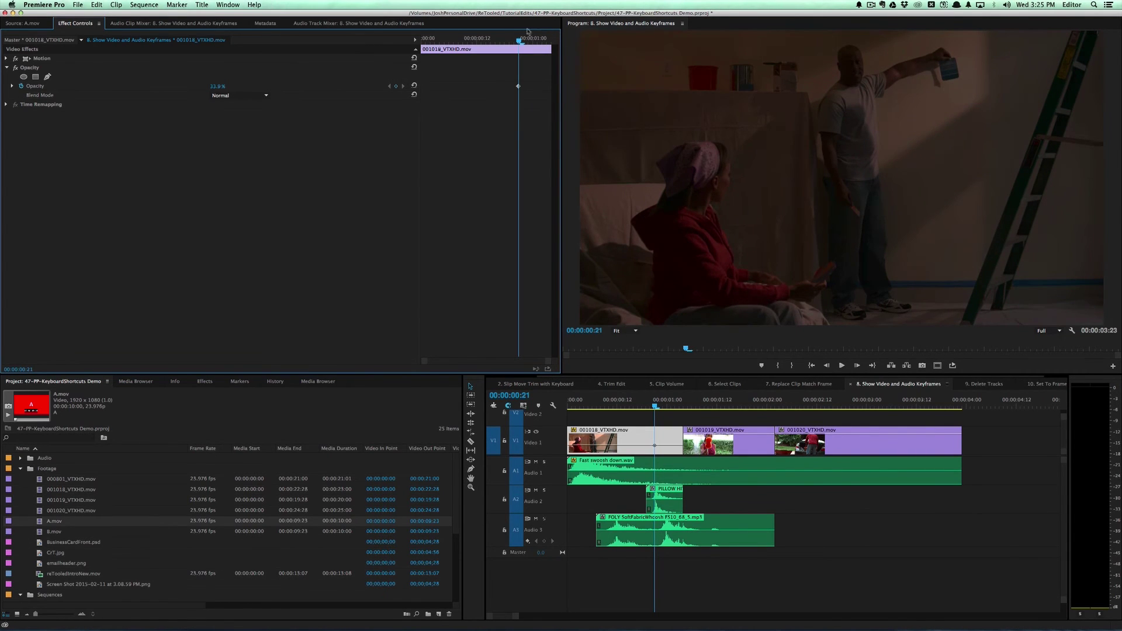
left_click(476, 40)
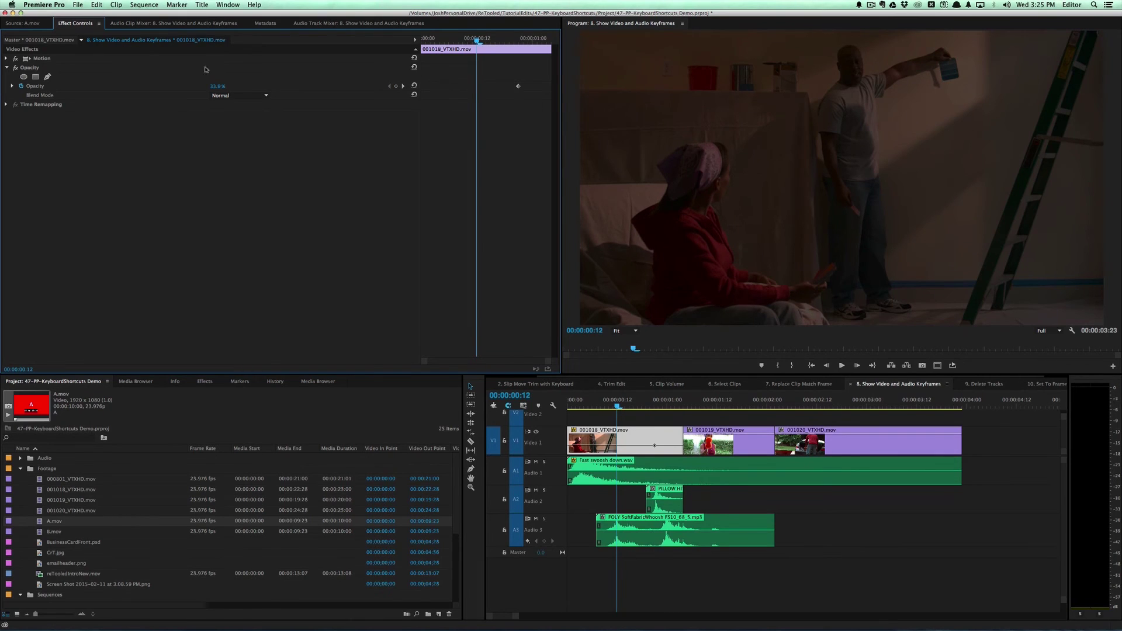
left_click_drag(215, 88, 224, 87)
mouse_move(478, 40)
left_mouse_down()
mouse_move(504, 40)
mouse_move(478, 51)
left_mouse_up()
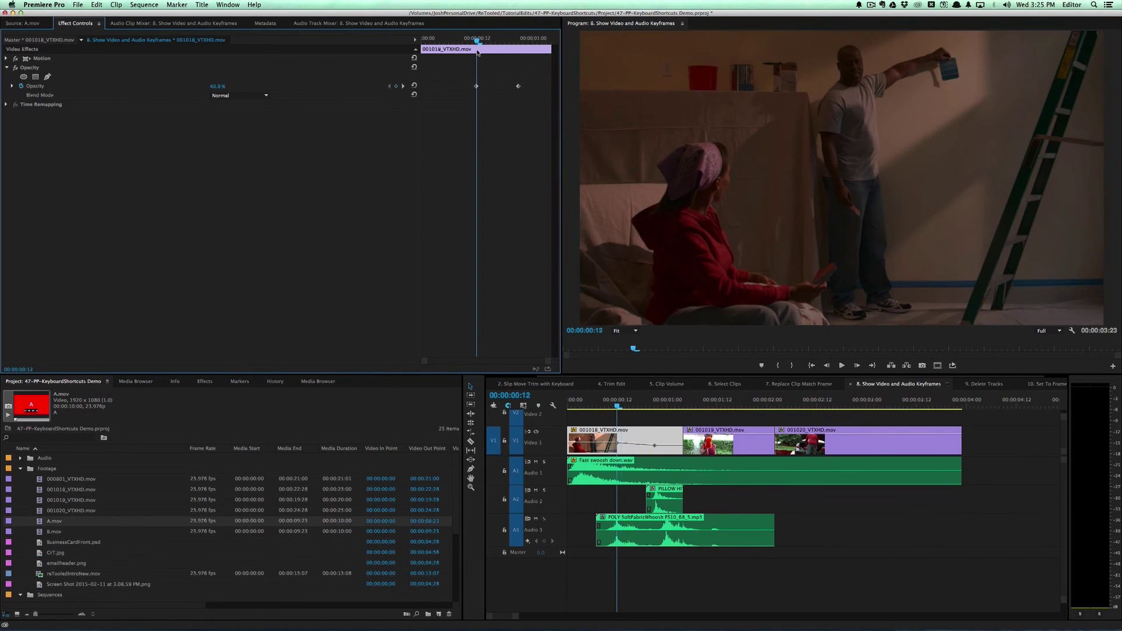
left_click(22, 88)
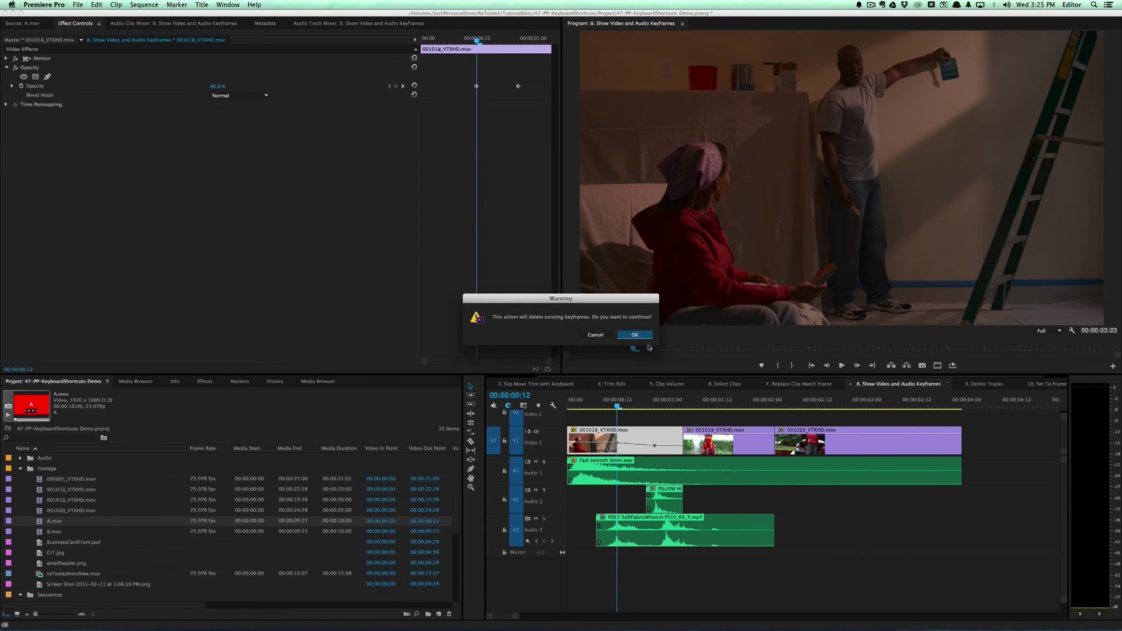
left_click(635, 334)
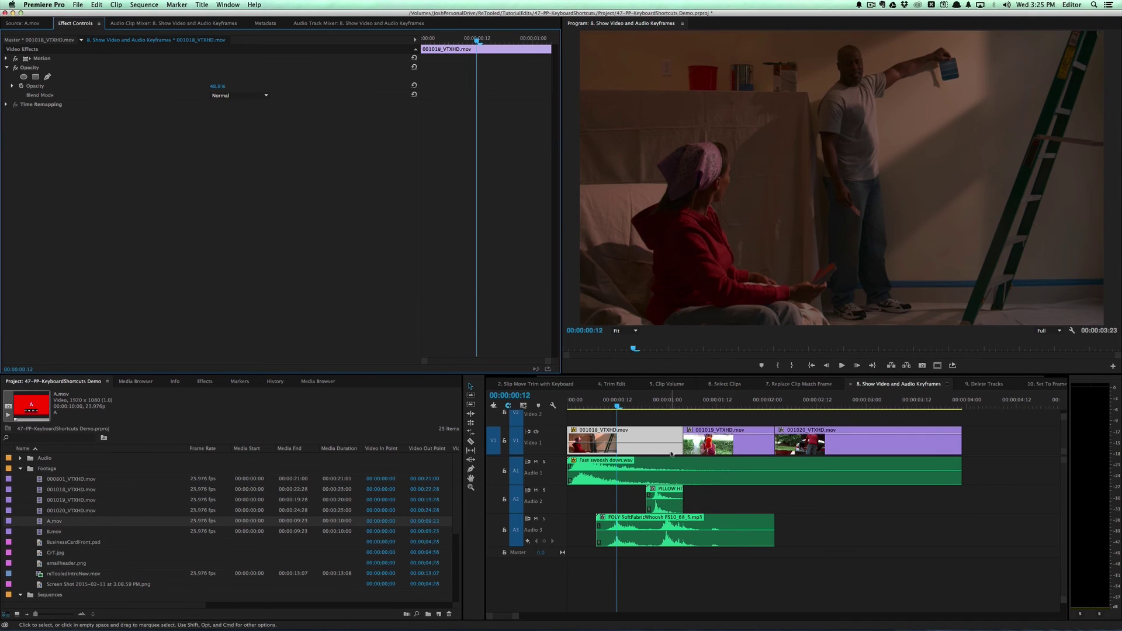
- Raise the 001018_VTXHD.mov clip's opacity to about 68%, and toggle off the video and audio keyframes with no clip selected
left_click_drag(672, 441, 672, 437)
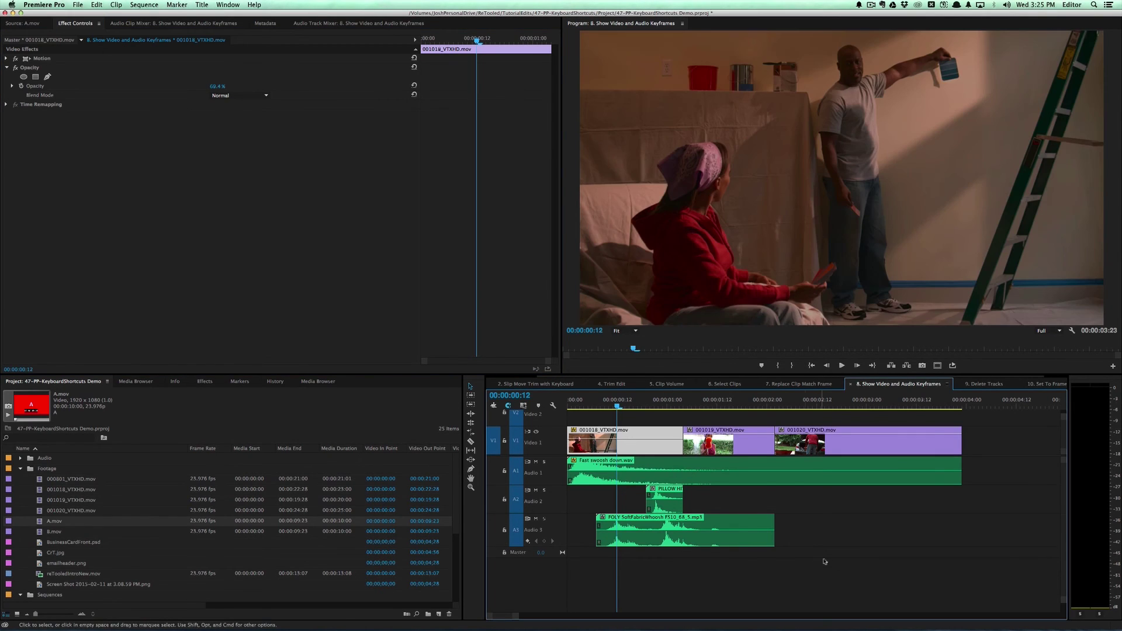
left_click(824, 562)
key("ctrl+k")
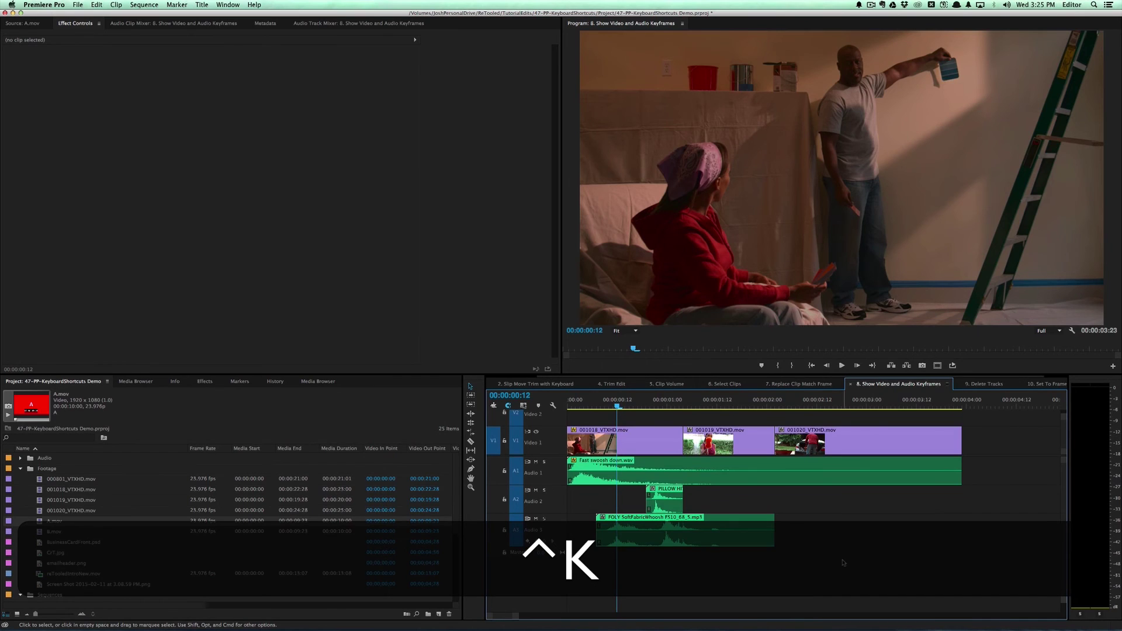
key("ctrl+shift+k")
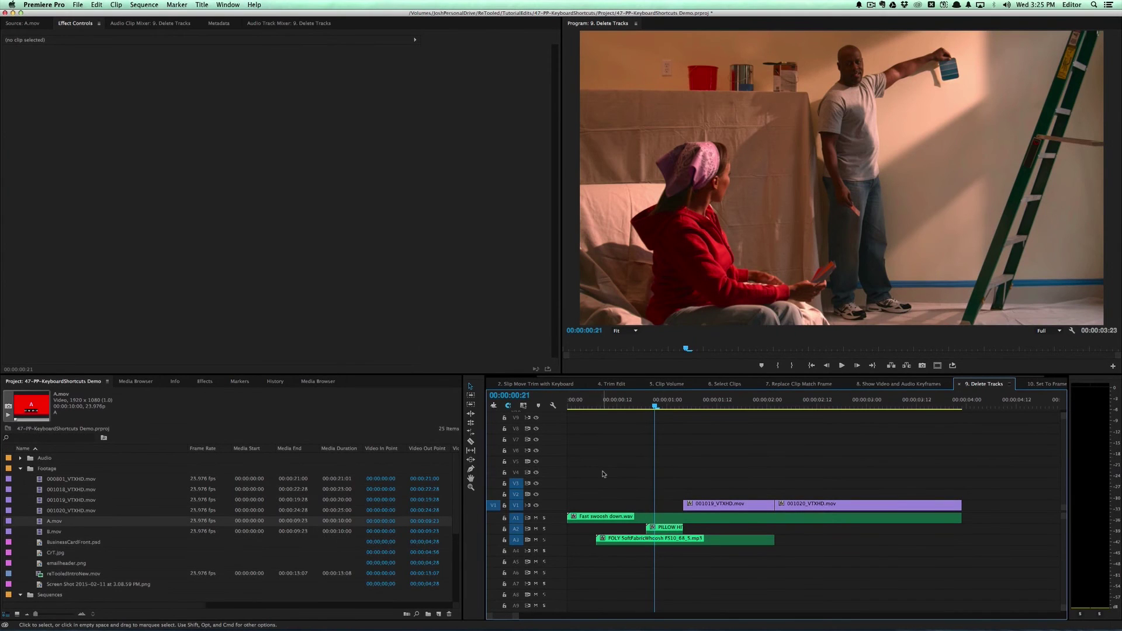
- Examine the video tracks in the 9. Delete Tracks sequence and the track options for deleting tracks
key("ctrl+alt+super+Delete")
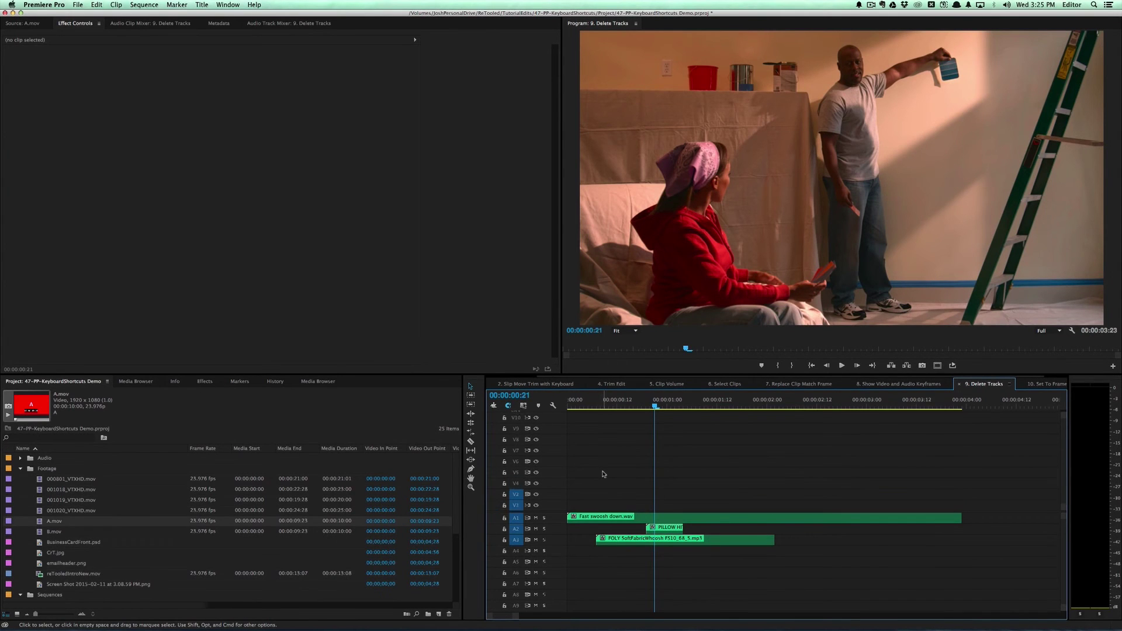
scroll(604, 474, "down", 4)
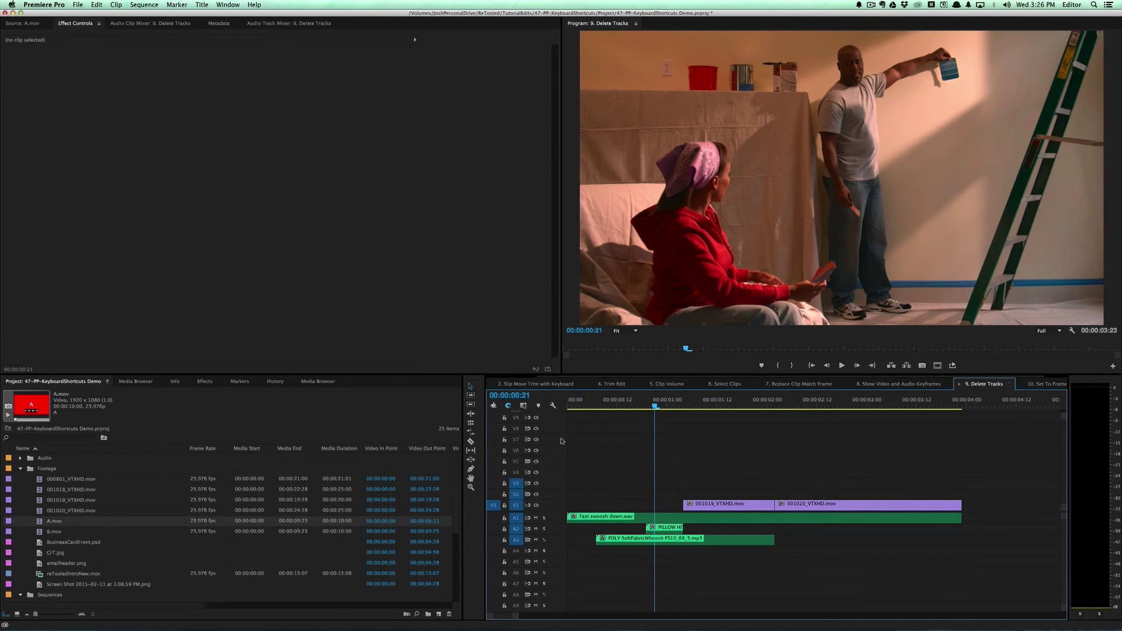
right_click(560, 456)
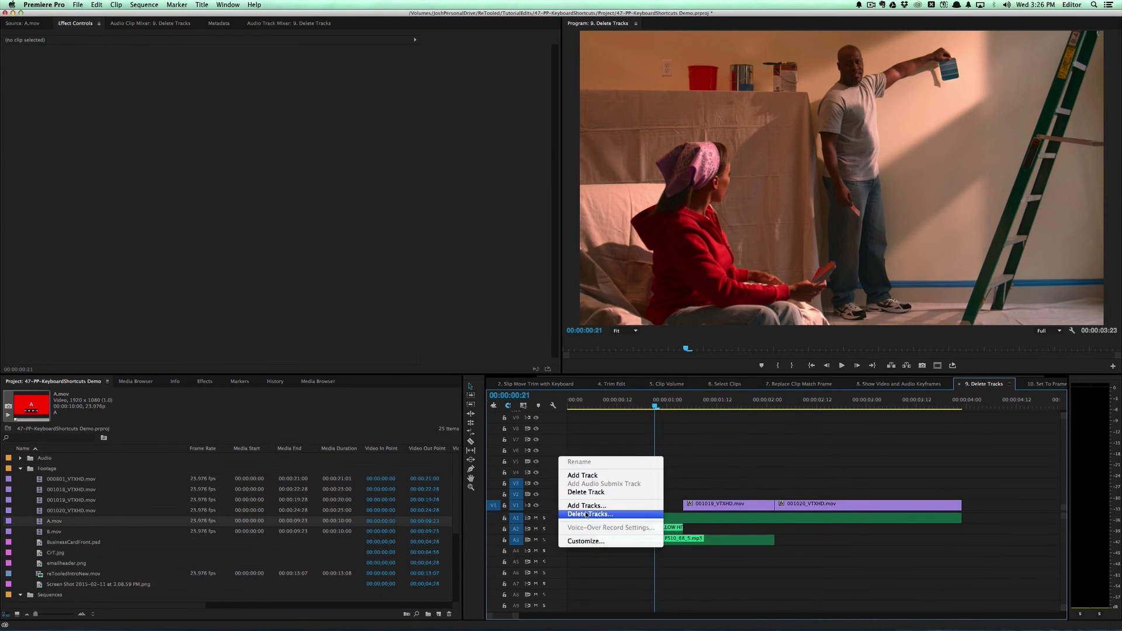
left_click(675, 431)
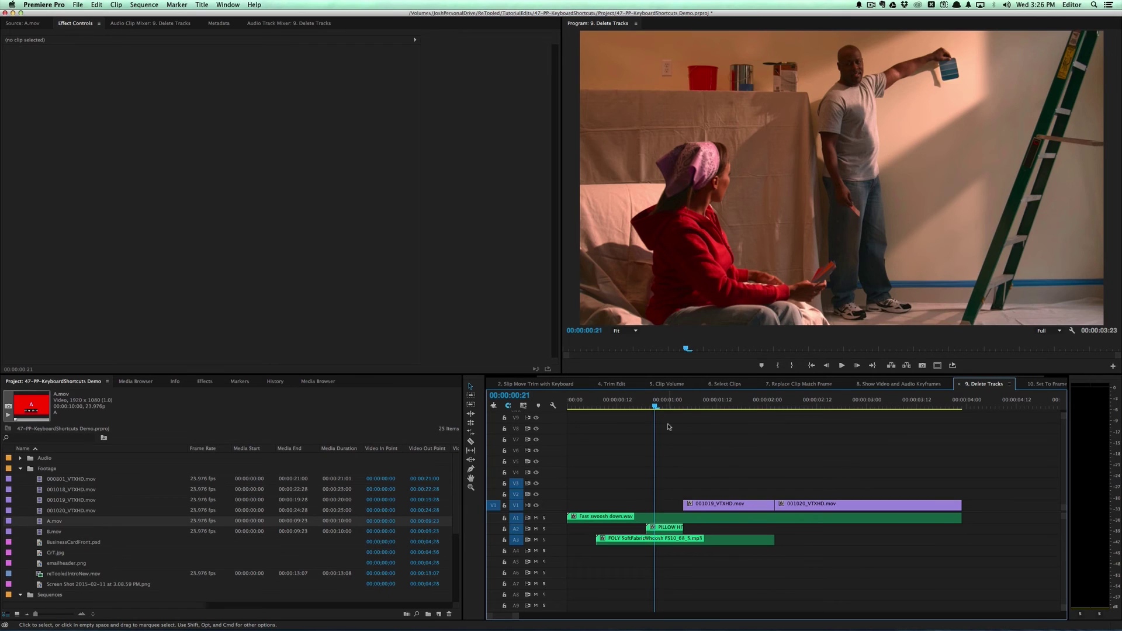
- Search the Keyboard Shortcuts for "delete track" to check its shortcut, and close the dialog
key("alt+super+k")
type("delete track")
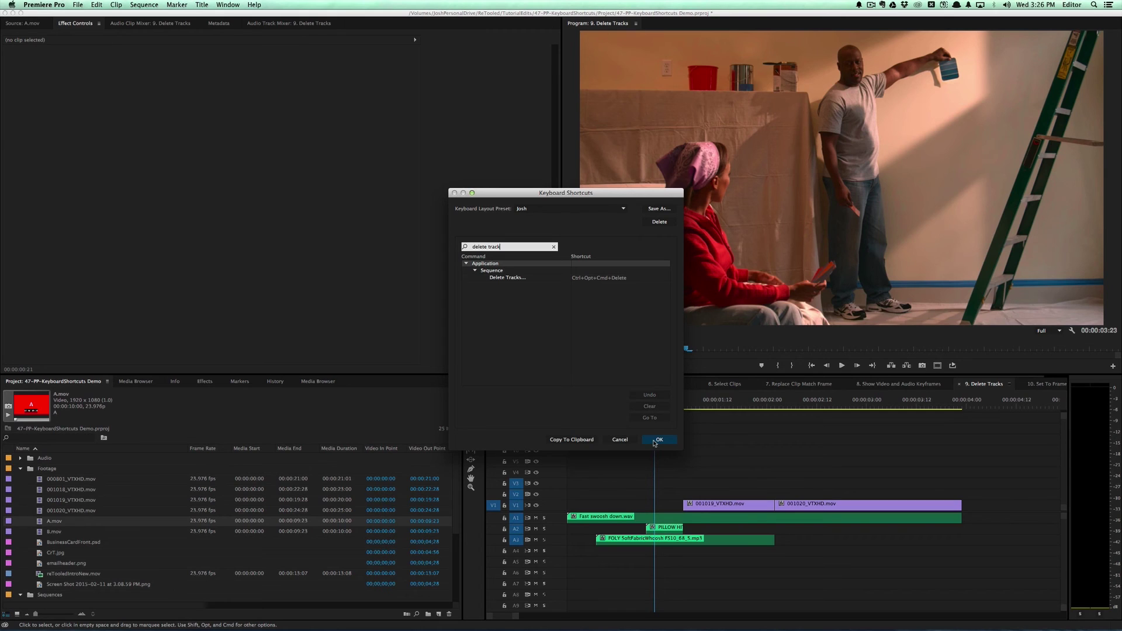
left_click(655, 443)
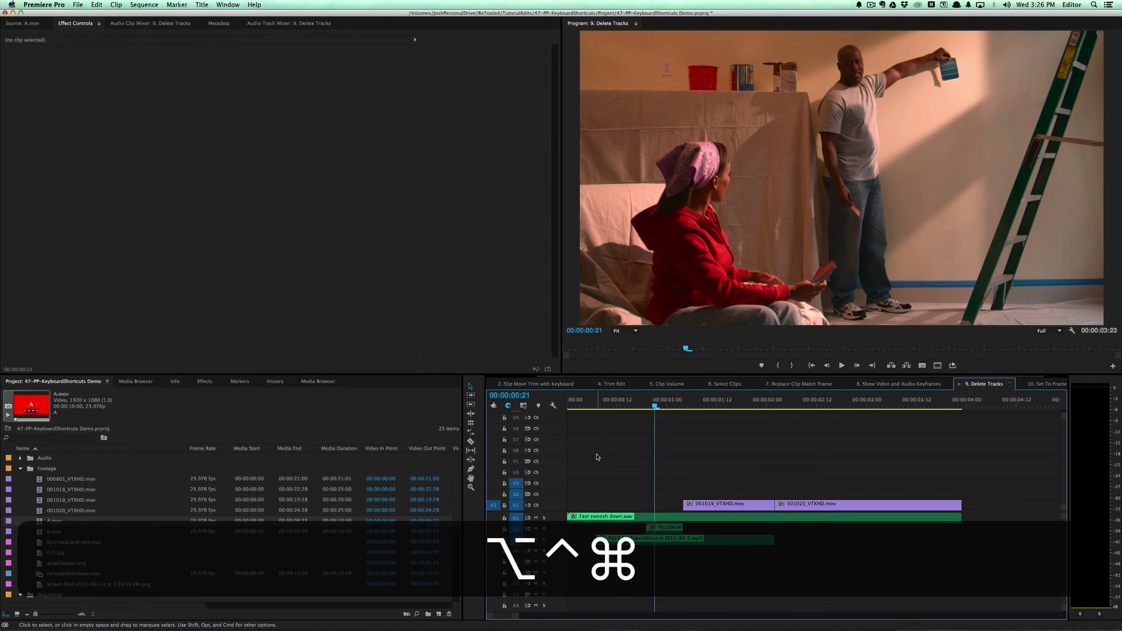
- Delete all empty video tracks and all empty audio tracks from the 9. Delete Tracks sequence
key("alt+ctrl+super+BackSpace")
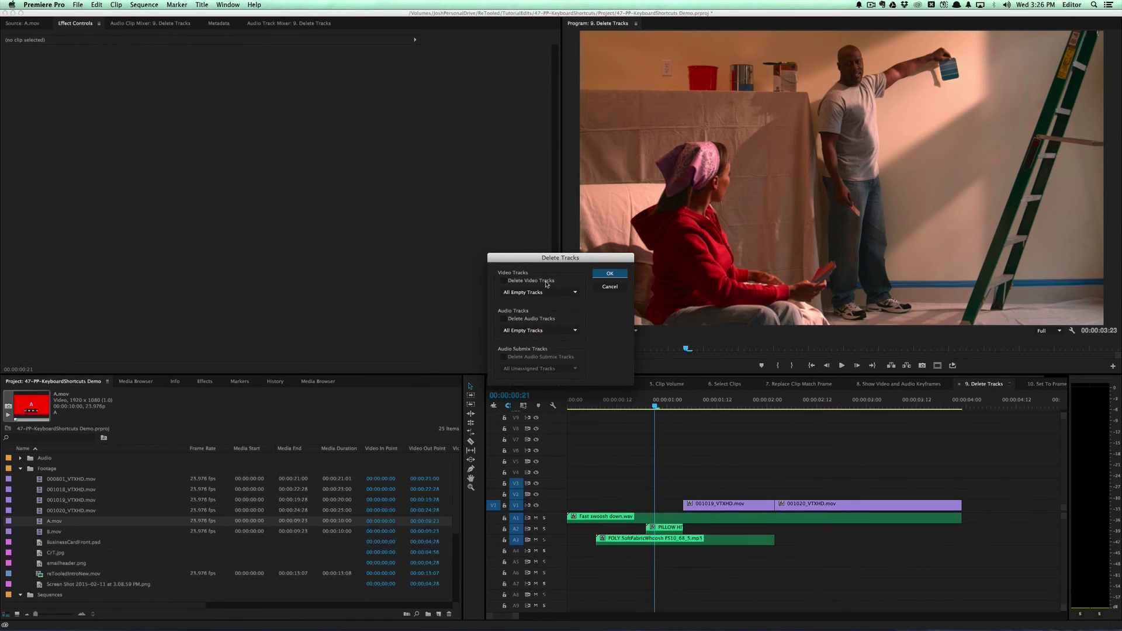
left_click(547, 282)
left_click(544, 320)
left_click(610, 273)
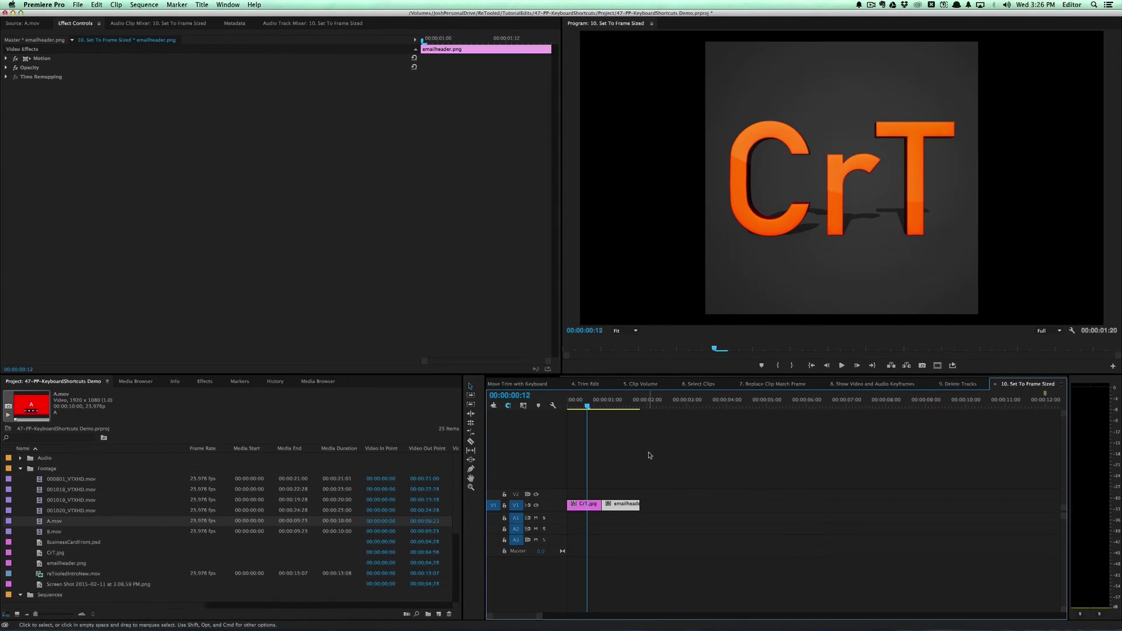
- Deselect the emailheader.png clip in the 10. Set To Frame Sized sequence, and look up "set to frame" in the Keyboard Shortcuts
left_click(649, 455)
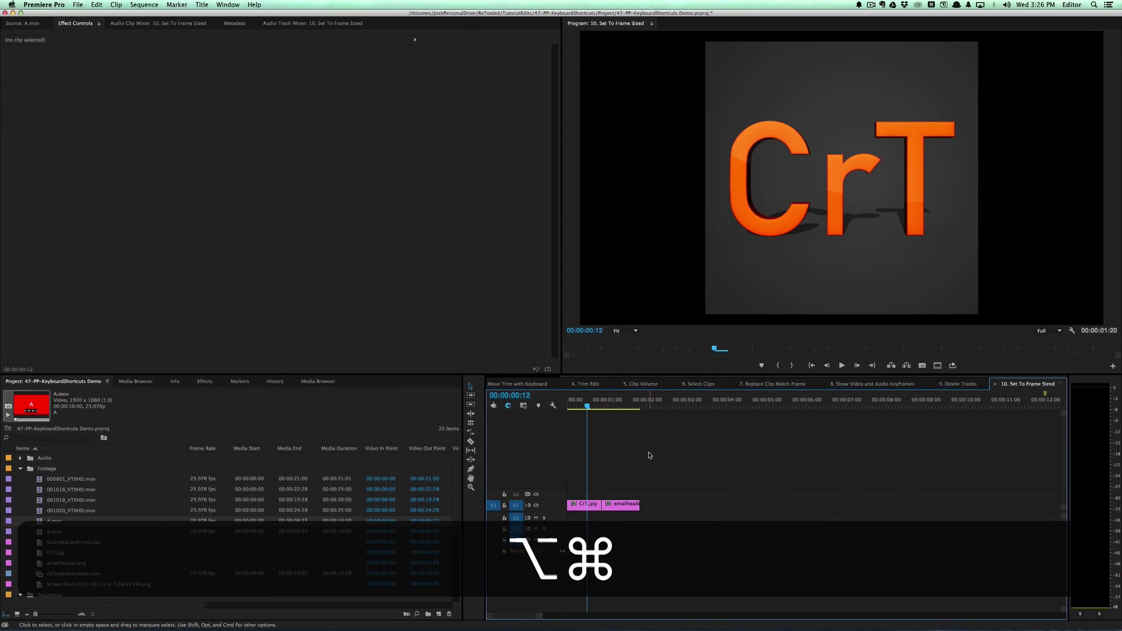
key("alt+super+k")
type("eet to frame")
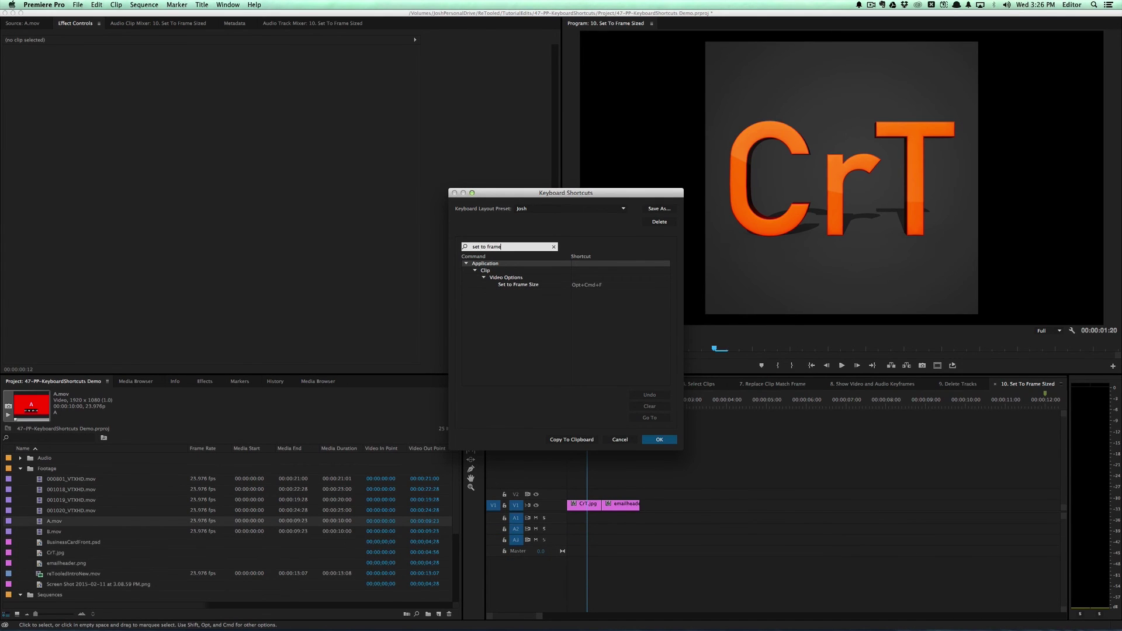
left_click(662, 442)
left_click(656, 441)
- Select the CrT.jpg clip on the timeline and apply Set to Frame Size to it
left_click(574, 511)
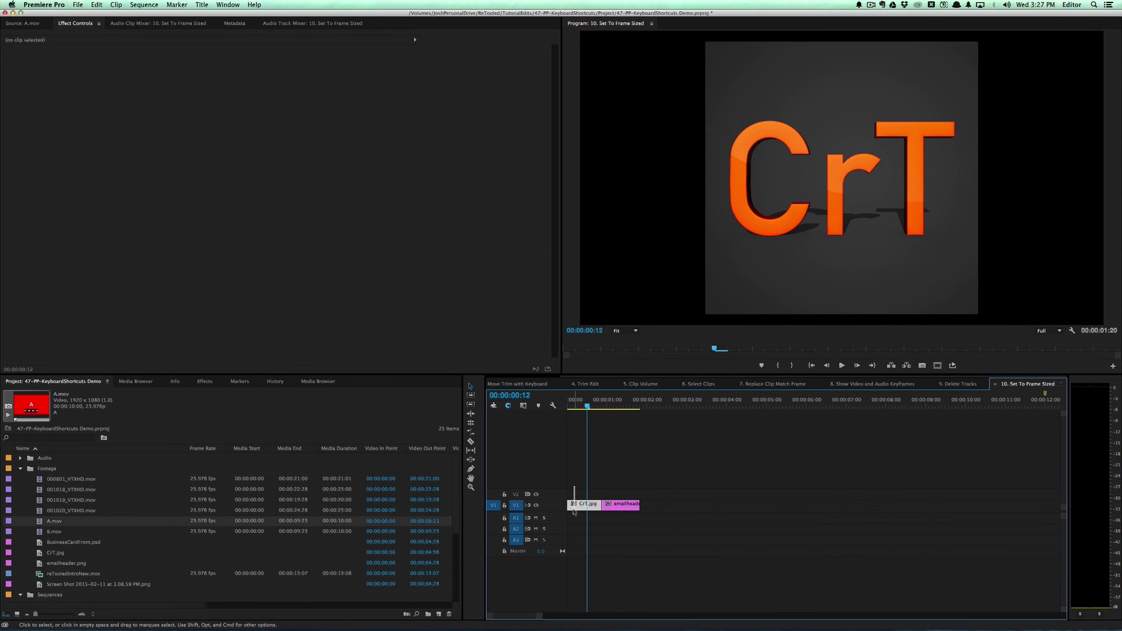
left_click_drag(574, 511, 578, 515)
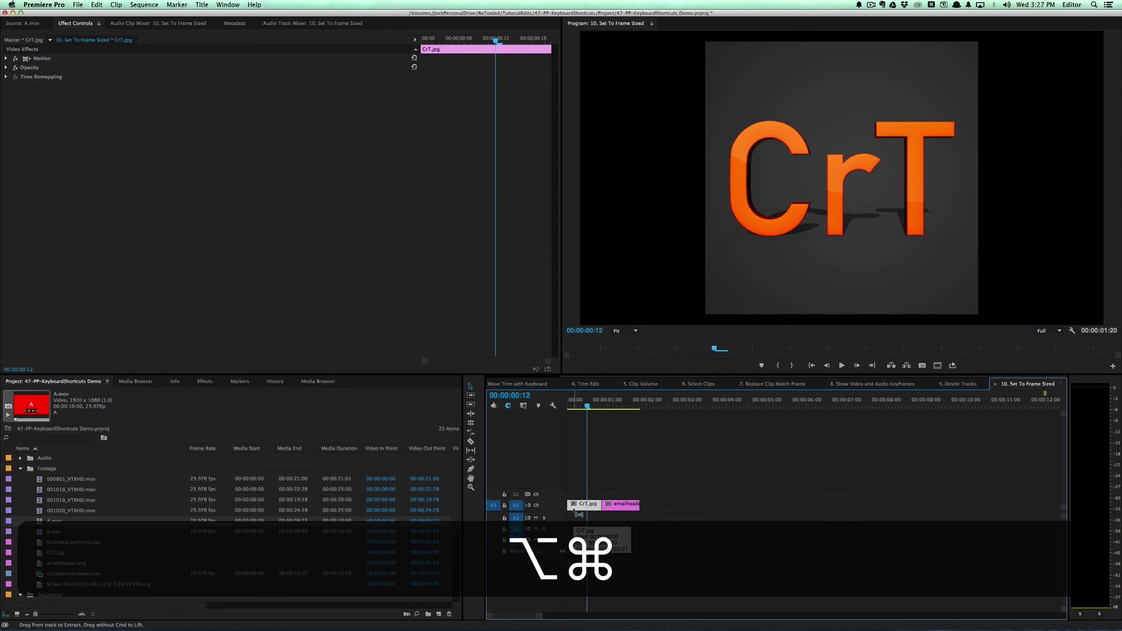
key("alt+super+f")
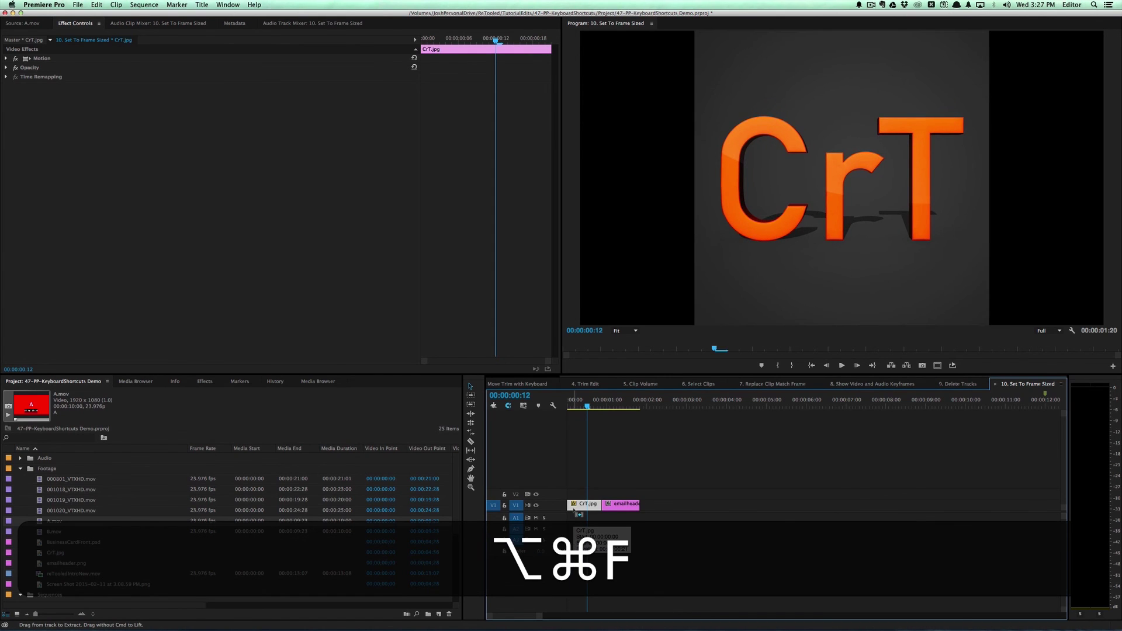
left_click_drag(573, 512, 576, 513)
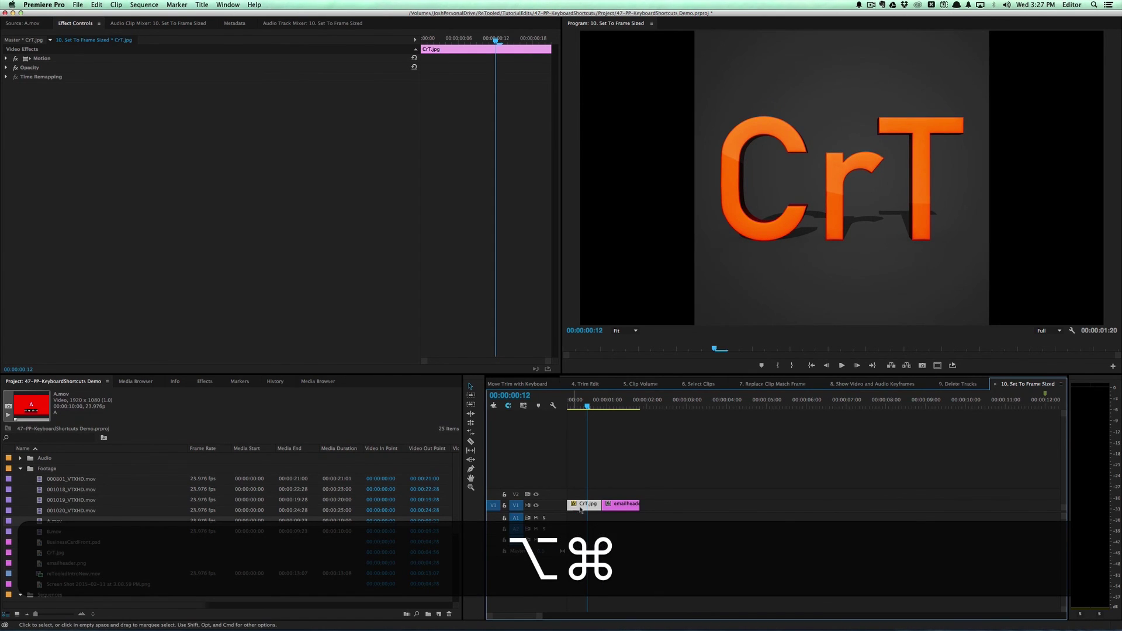
- Move the playhead to 00:00:01:08, select the emailheader.png clip, and apply Set to Frame Size to it
left_click(621, 403)
left_click_drag(675, 477, 630, 516)
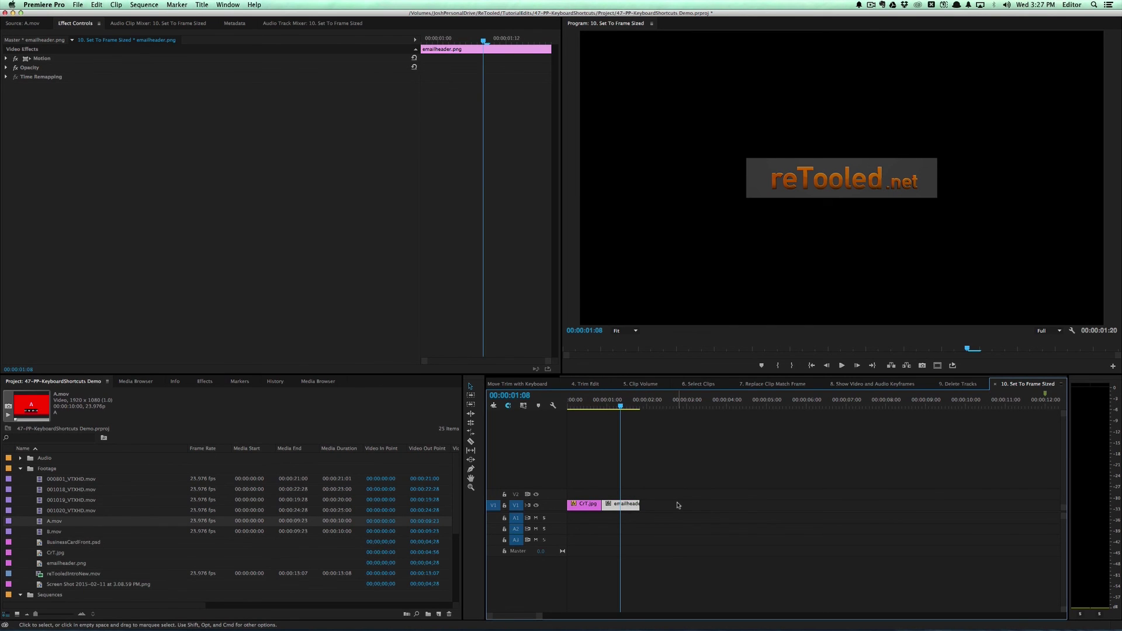
key("alt+super")
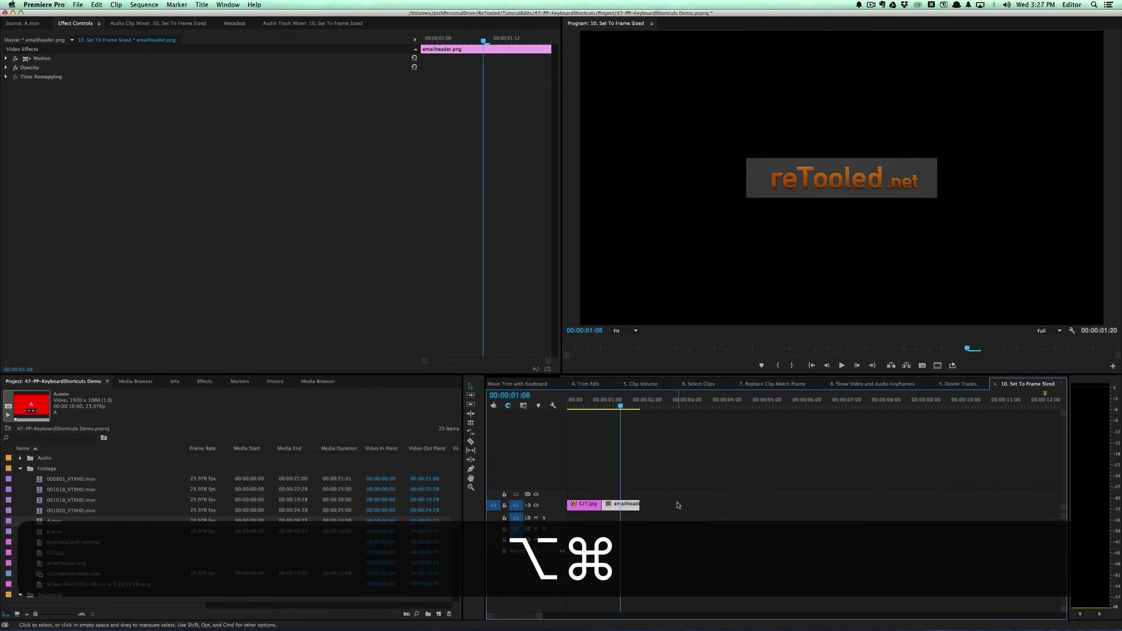
key("alt+super+f")
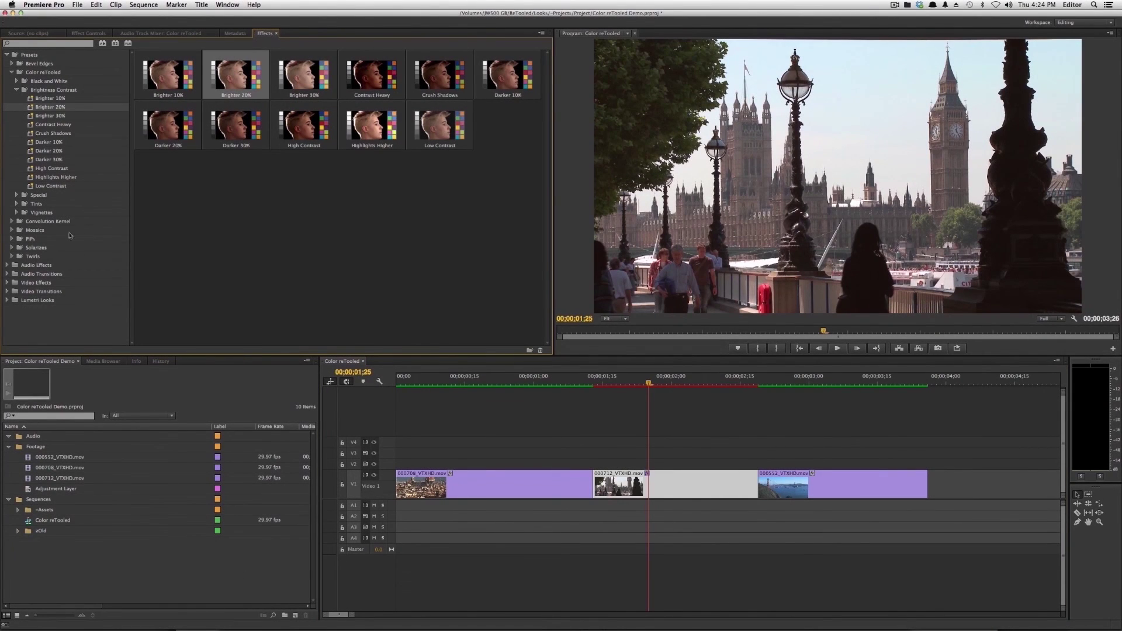
- Expand the Vignettes presets in the Color reTooled project and apply the strongest Vignette Oval preset to the selected 000712_VTXHD.mov clip
left_click(41, 212)
left_click(17, 212)
left_click(61, 221)
double_click(491, 85)
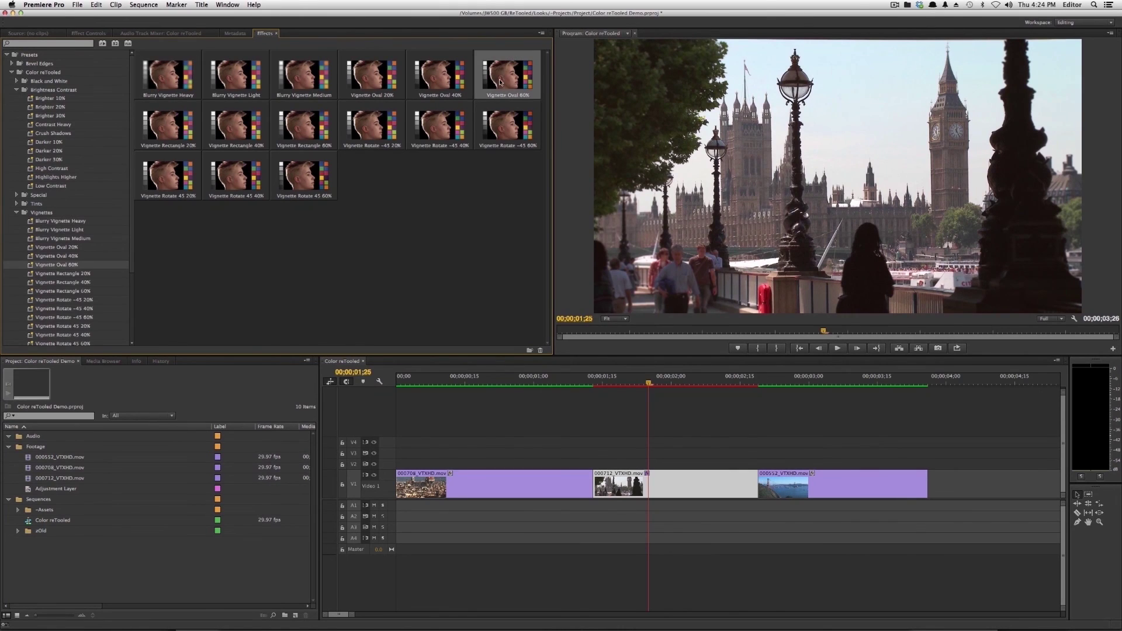
- Open the Tints presets and apply a Cool Shadow Warm Highlight preset to the selected 000712_VTXHD.mov clip
key("shift+5")
key("shift+7")
left_click(36, 191)
double_click(356, 84)
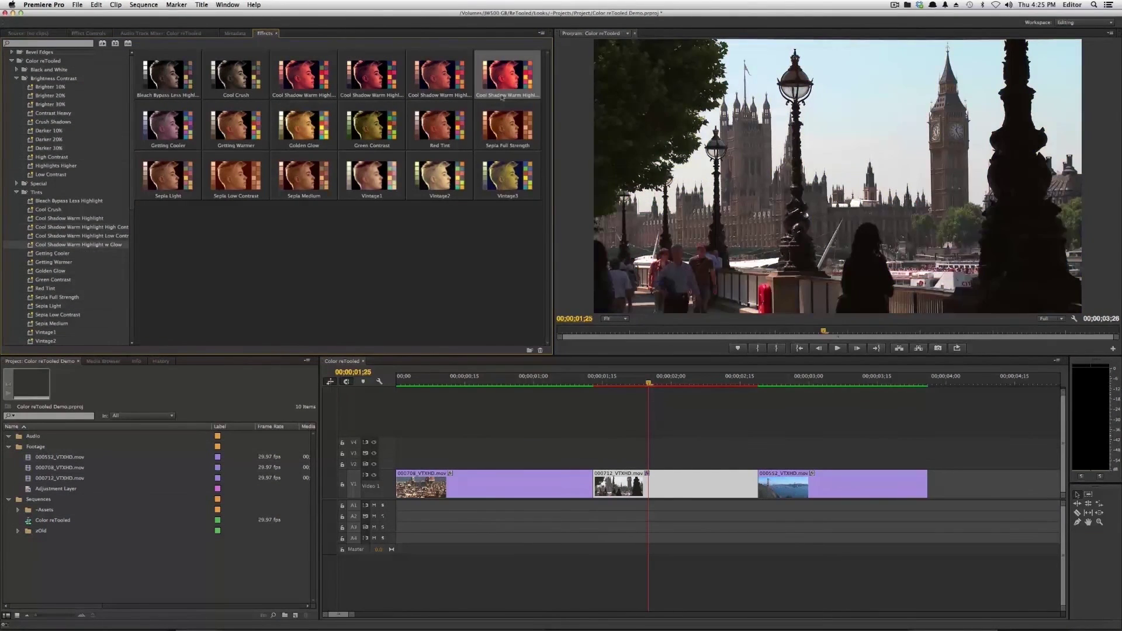
- Place the Adjustment Layer on V3 from the start of the sequence, and trim its end to about the end of the last clip
left_click_drag(56, 488, 404, 453)
key("minus")
left_click_drag(927, 453, 810, 453)
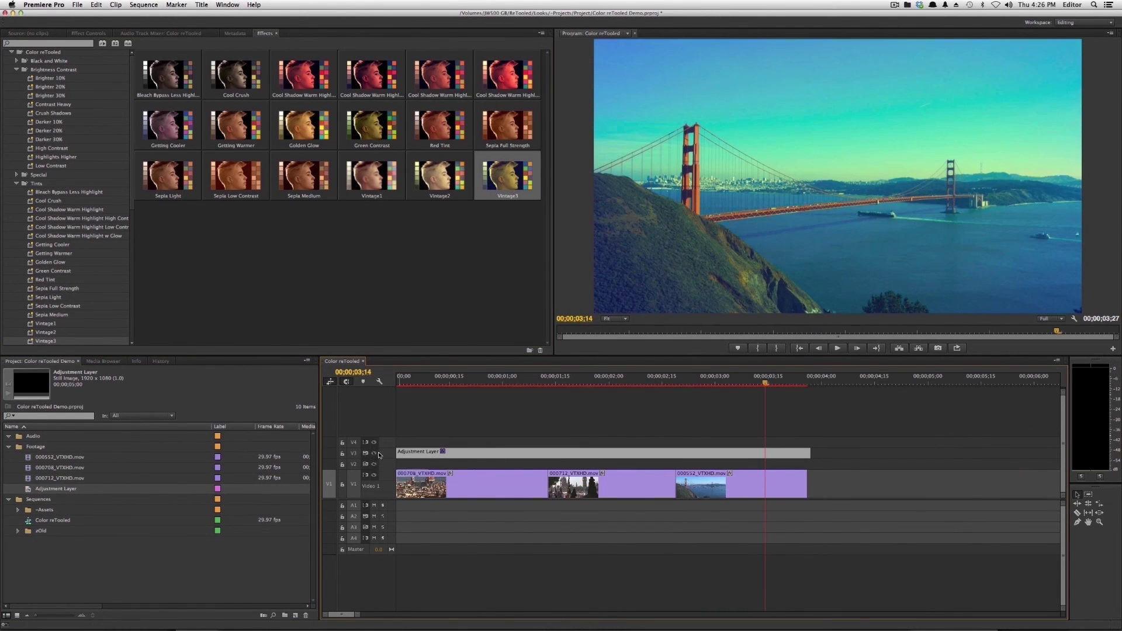
left_click(380, 381)
left_click(436, 440)
left_click(588, 377)
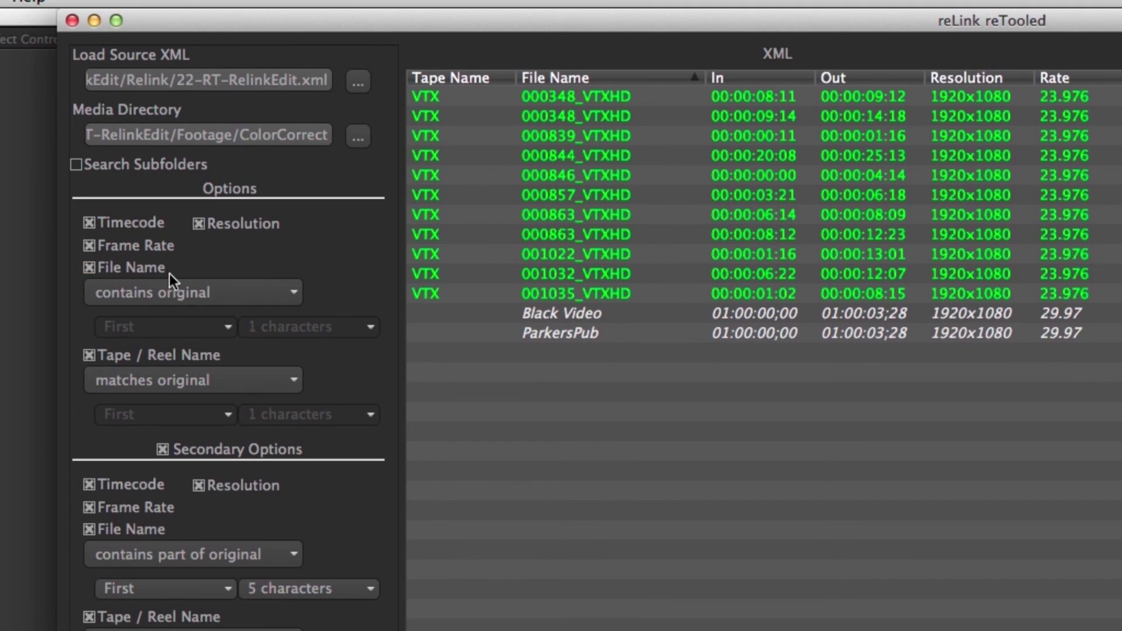
- Switch to reLink reTooled and examine the matching choices available for File Name and Tape / Reel Name in the primary options
left_click(187, 296)
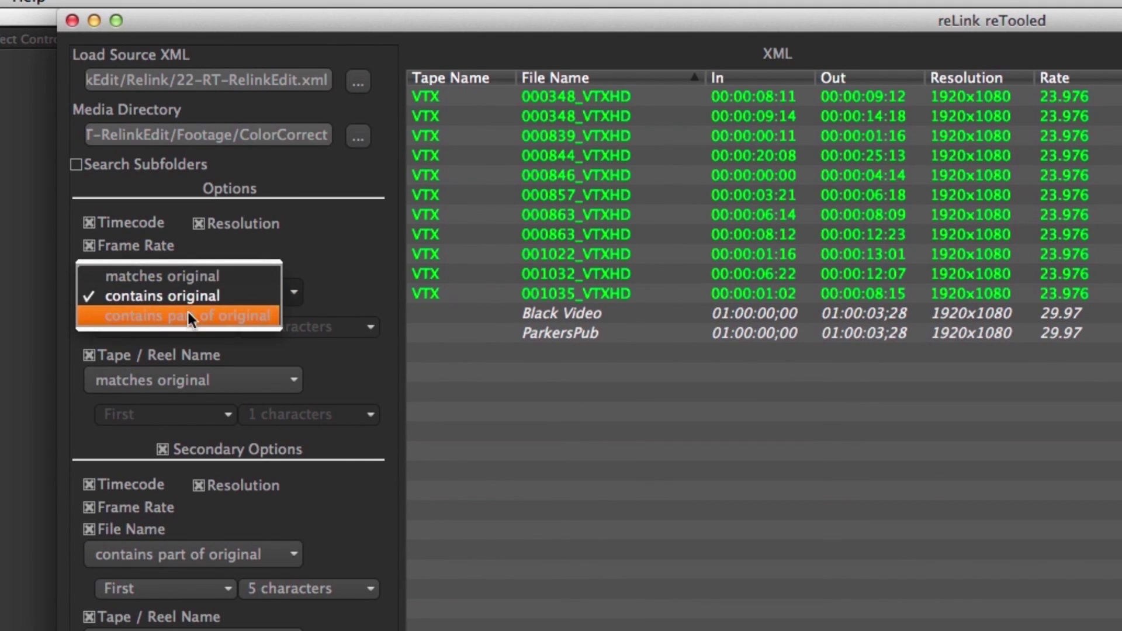
left_click(370, 268)
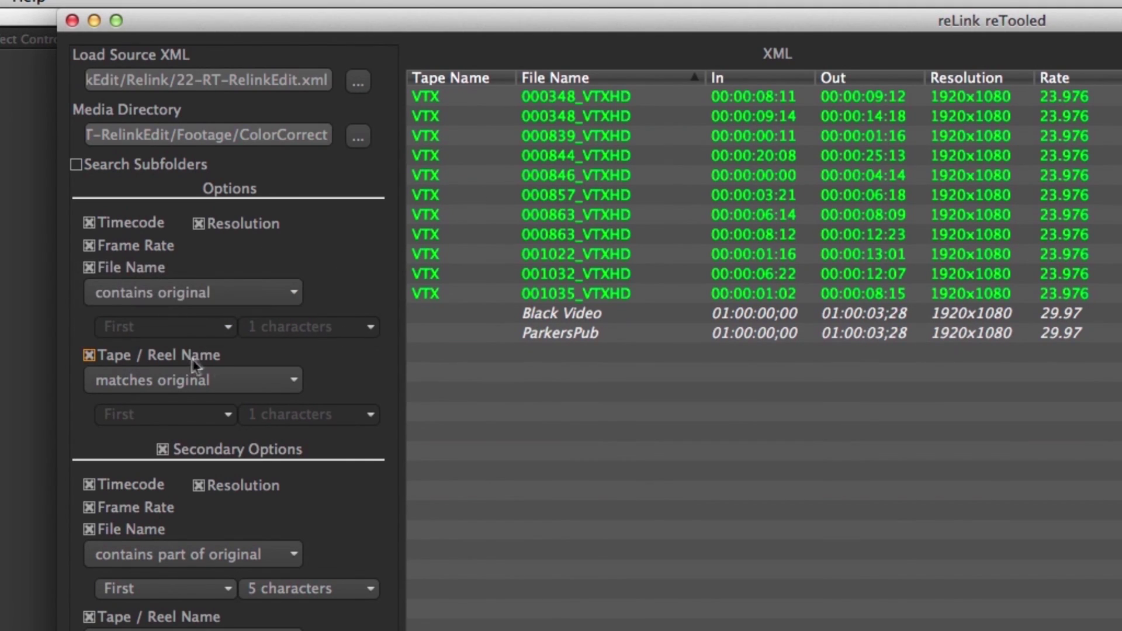
left_click(245, 381)
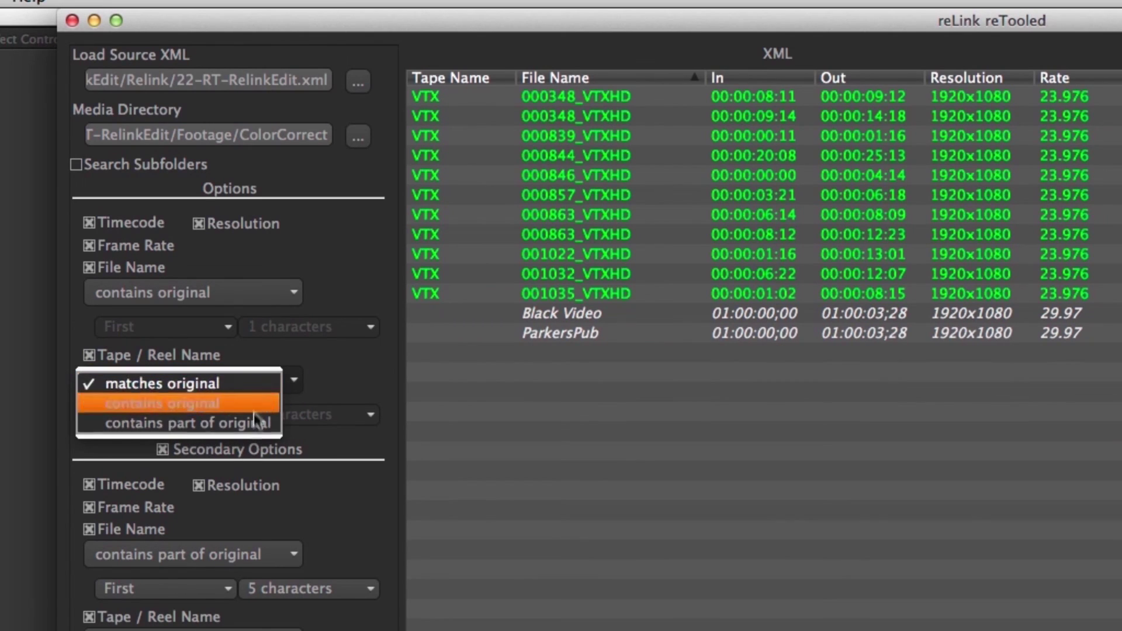
left_click(318, 380)
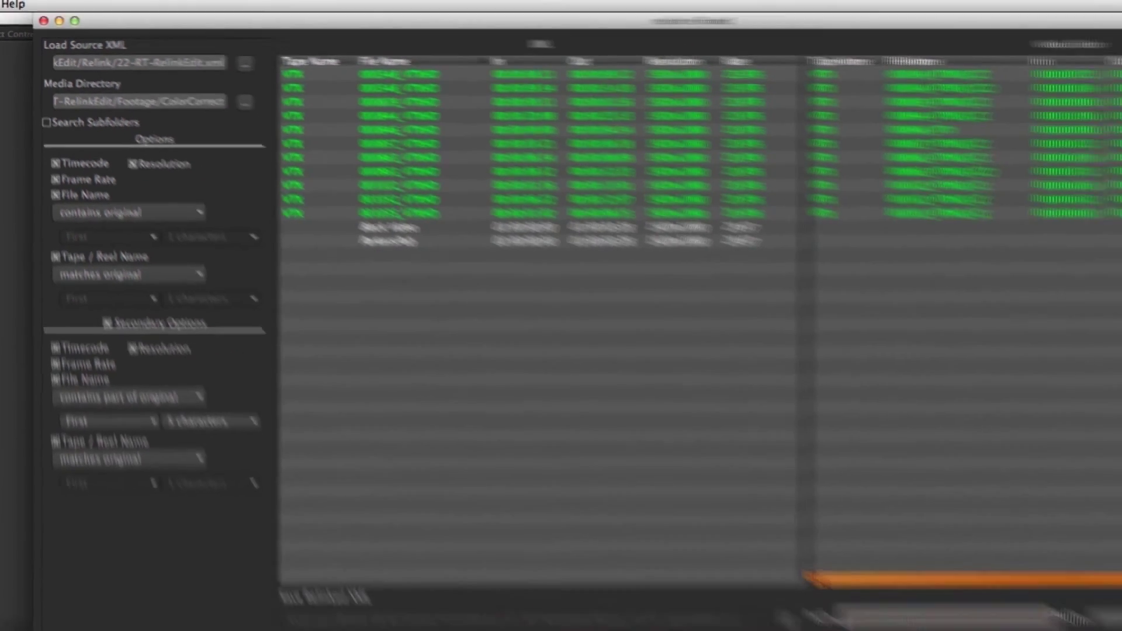
- Set the output prefix to "relinked" and save the relinked XML in the same folder as the original
type("relinked")
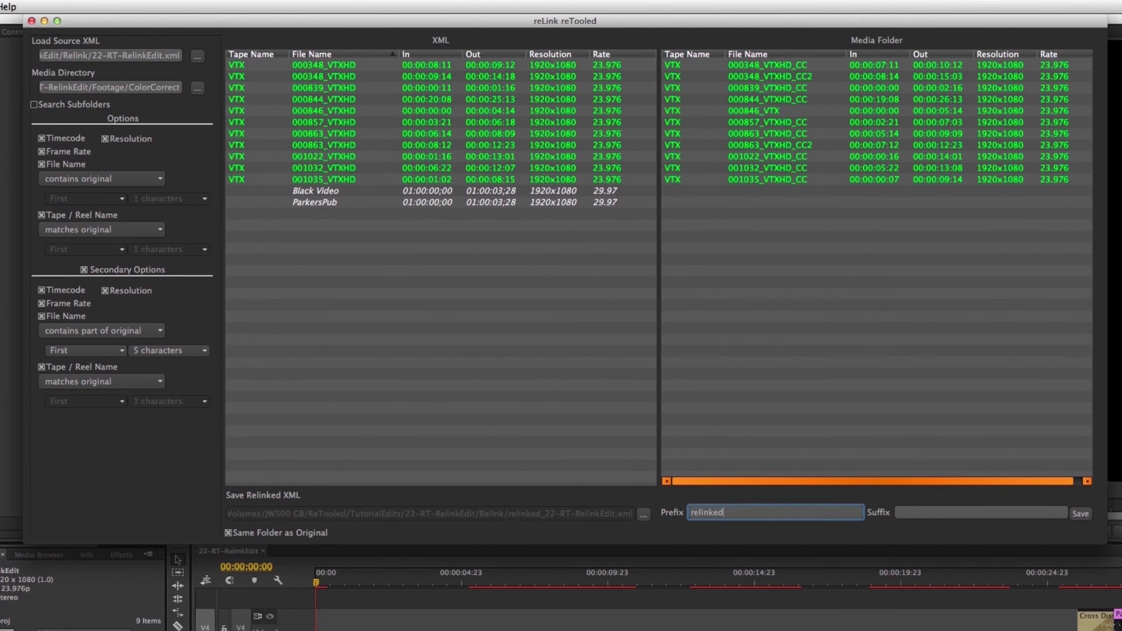
left_click(1080, 514)
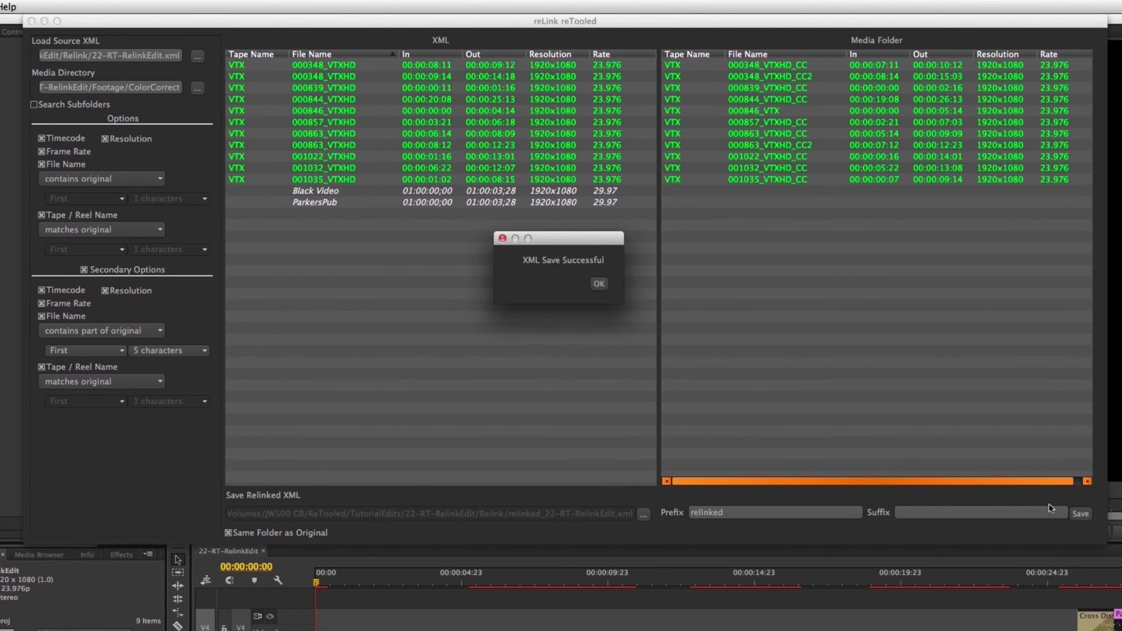
left_click(599, 284)
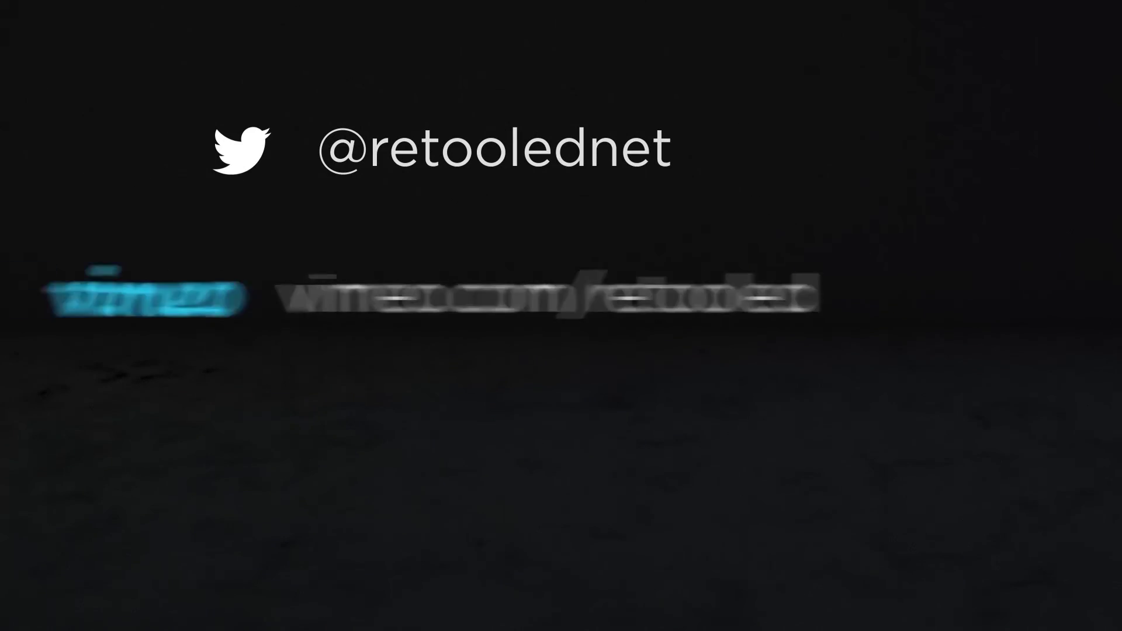